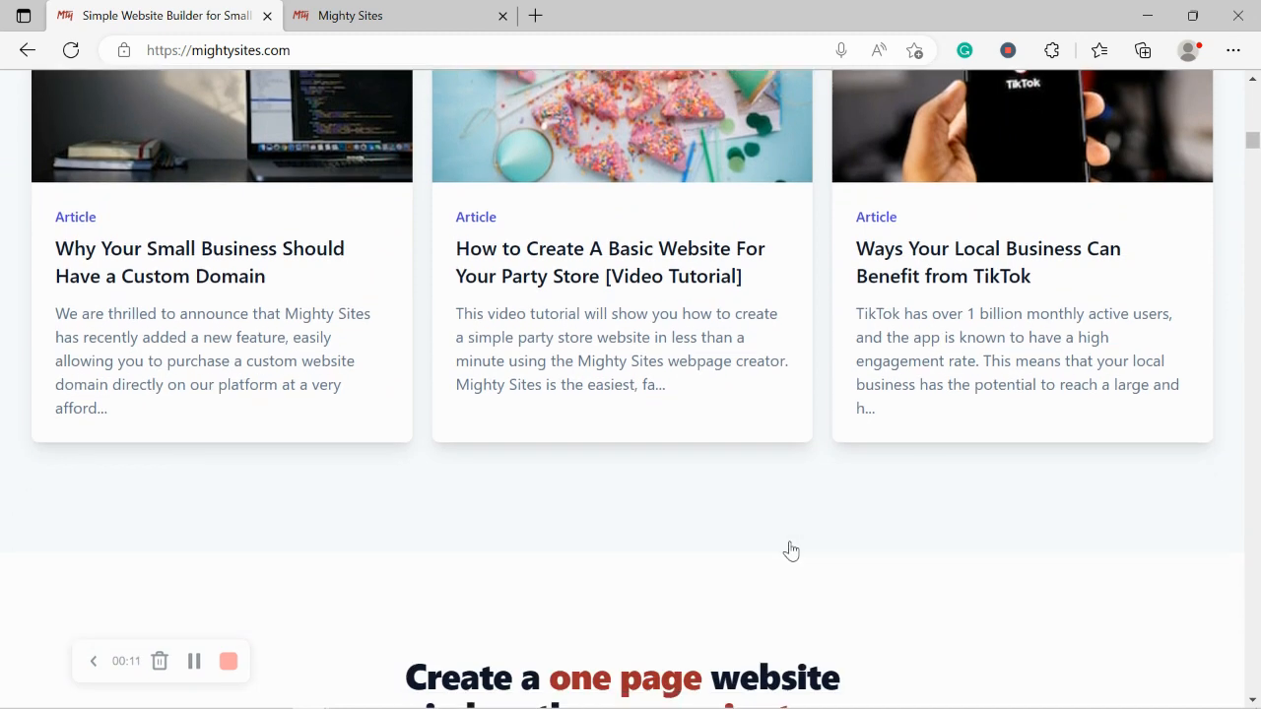
{"action": "scroll", "coordinate": [791, 551], "scroll_direction": "down", "scroll_amount": 2}
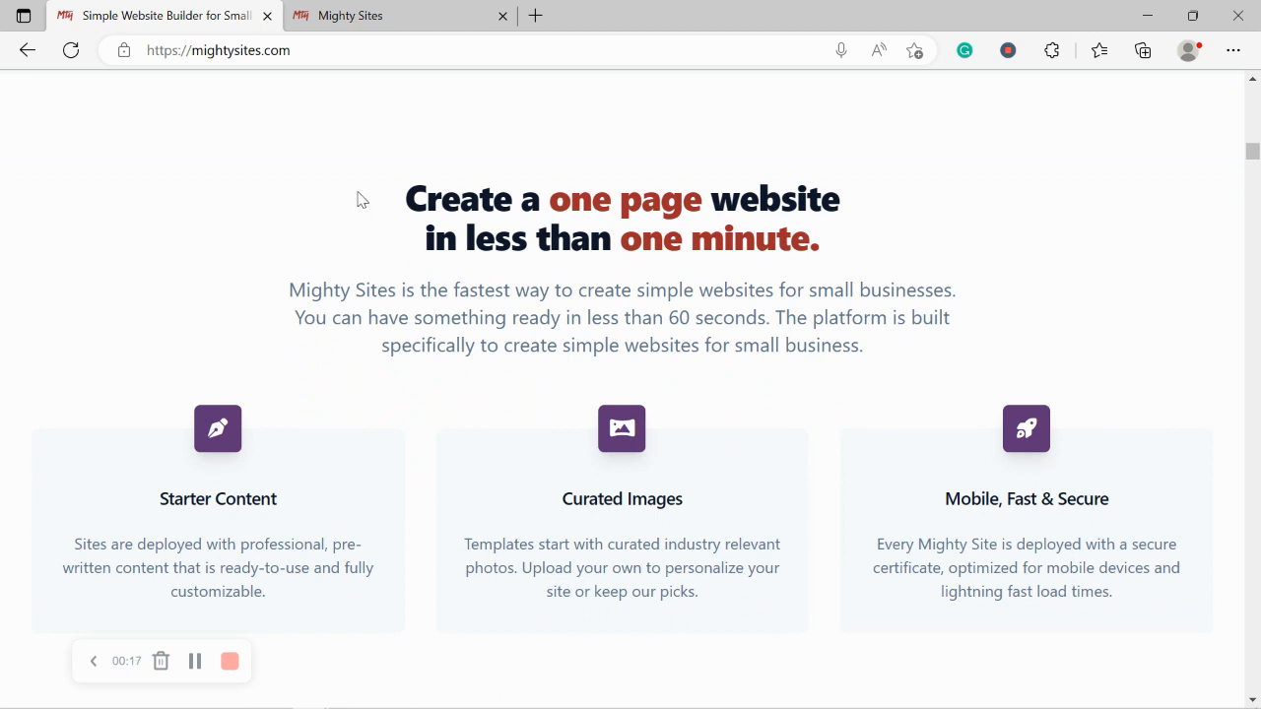
Step: Scroll down the mightysites.com homepage, clearing an accidental text selection
{"action": "left_click_drag", "start_coordinate": [358, 193], "coordinate": [443, 180]}
{"action": "left_click", "coordinate": [400, 281]}
Step: Scroll back to the top and switch to the 'Let's build another site!' tab
{"action": "scroll", "coordinate": [400, 278], "scroll_direction": "down", "scroll_amount": 3}
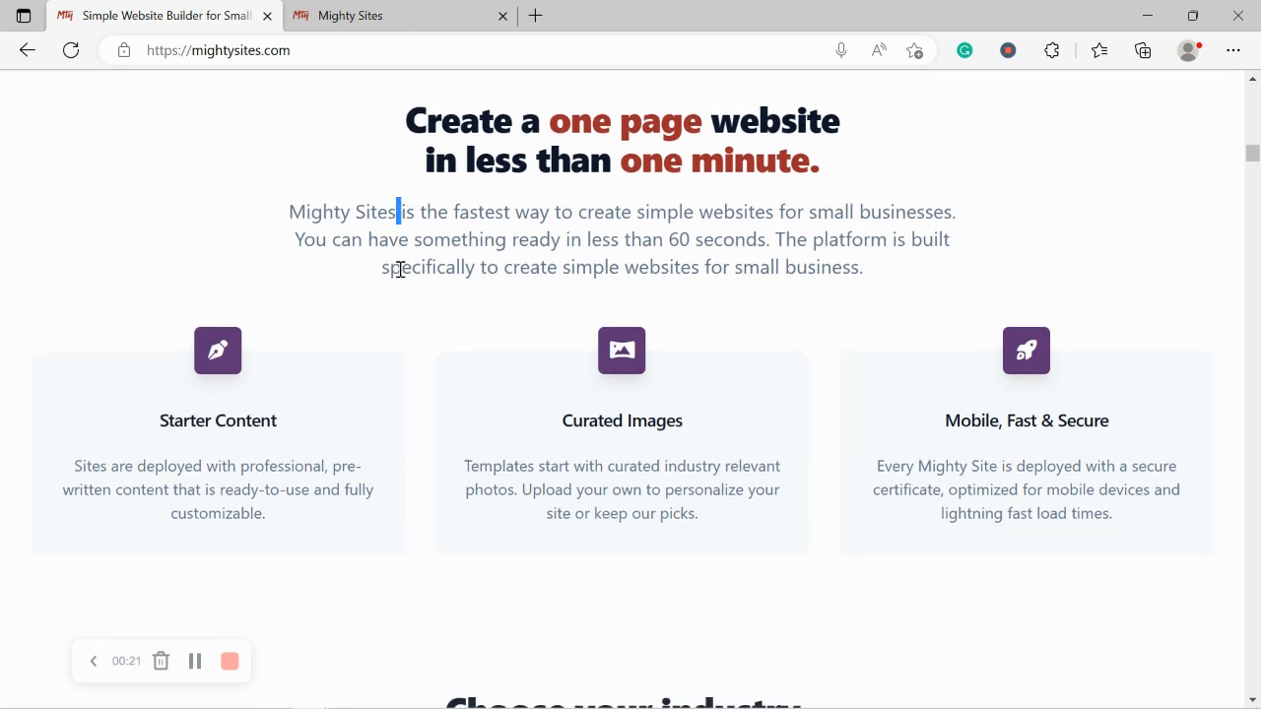
{"action": "scroll", "coordinate": [400, 279], "scroll_direction": "up", "scroll_amount": 1}
{"action": "scroll", "coordinate": [400, 279], "scroll_direction": "up", "scroll_amount": 6}
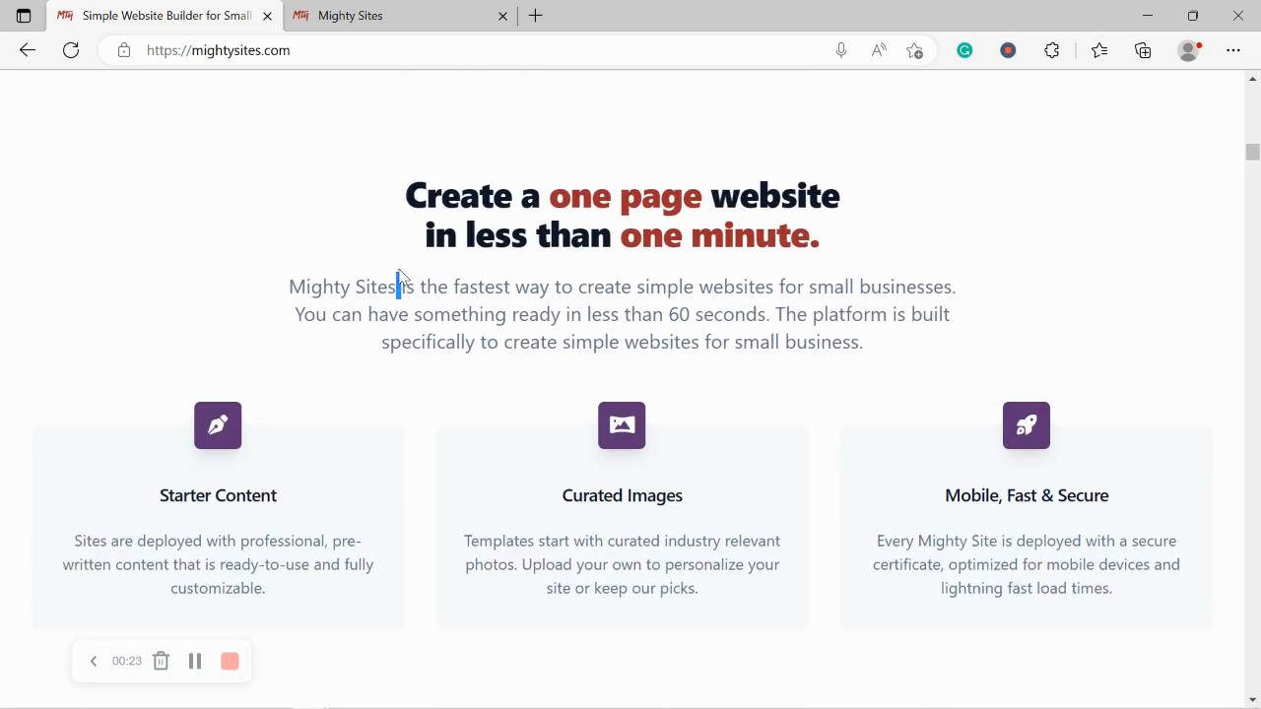
{"action": "scroll", "coordinate": [400, 278], "scroll_direction": "up", "scroll_amount": 5}
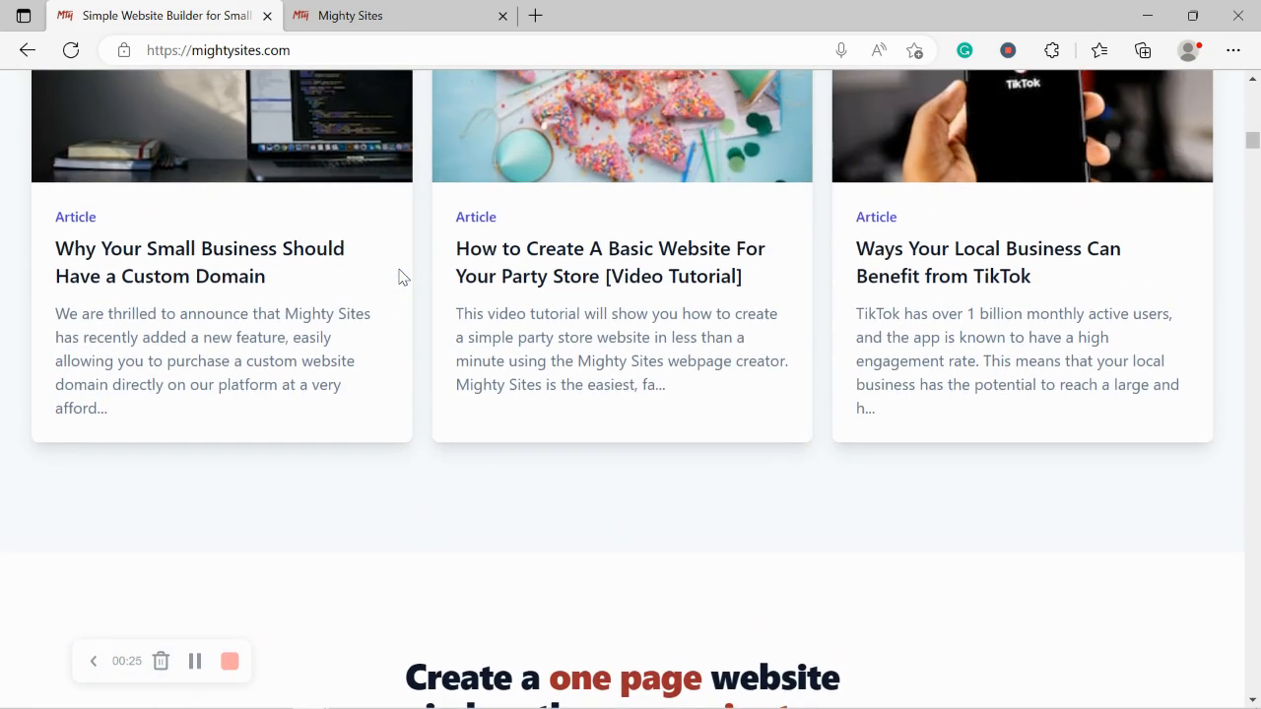
{"action": "scroll", "coordinate": [400, 269], "scroll_direction": "up", "scroll_amount": 5}
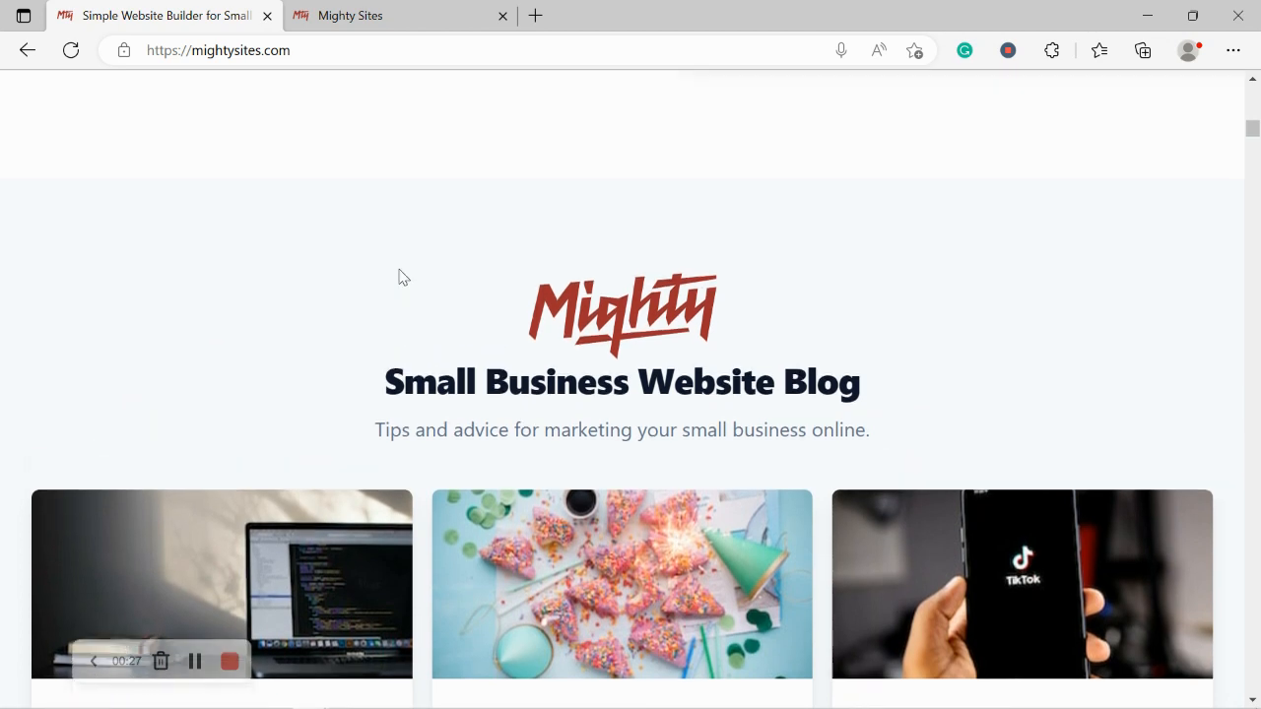
{"action": "scroll", "coordinate": [400, 269], "scroll_direction": "up", "scroll_amount": 1}
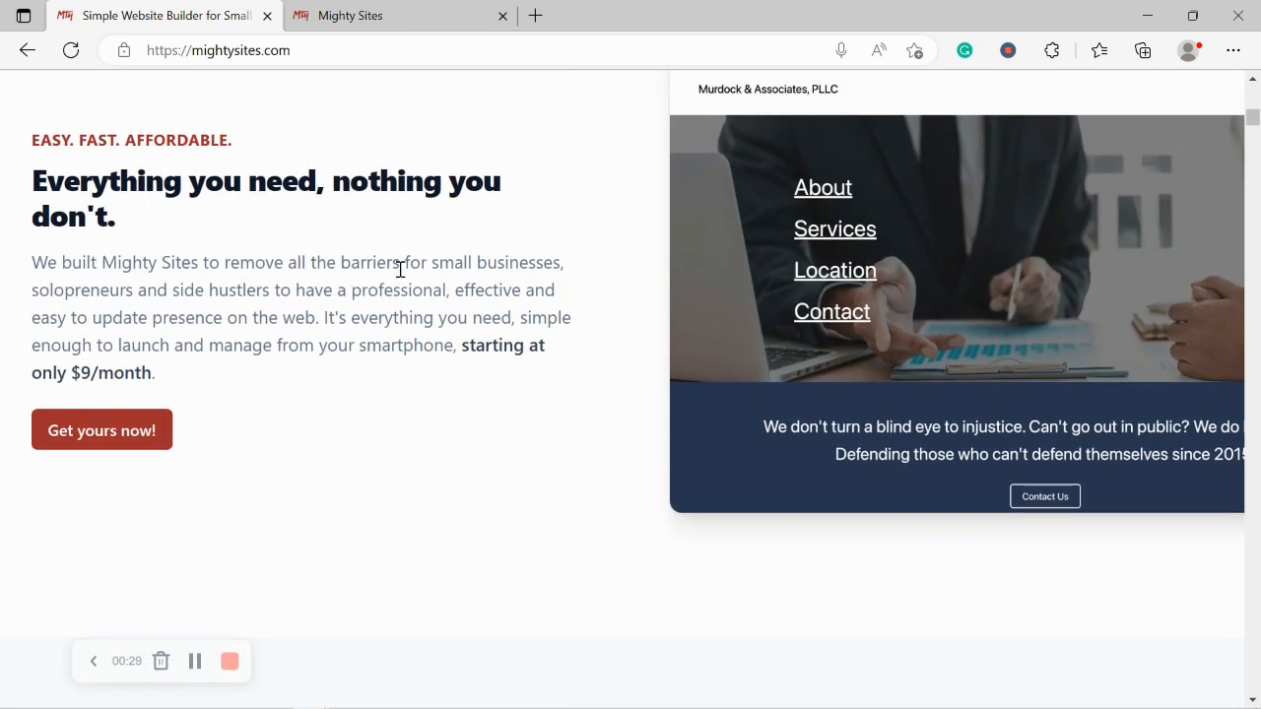
{"action": "scroll", "coordinate": [400, 269], "scroll_direction": "up", "scroll_amount": 4}
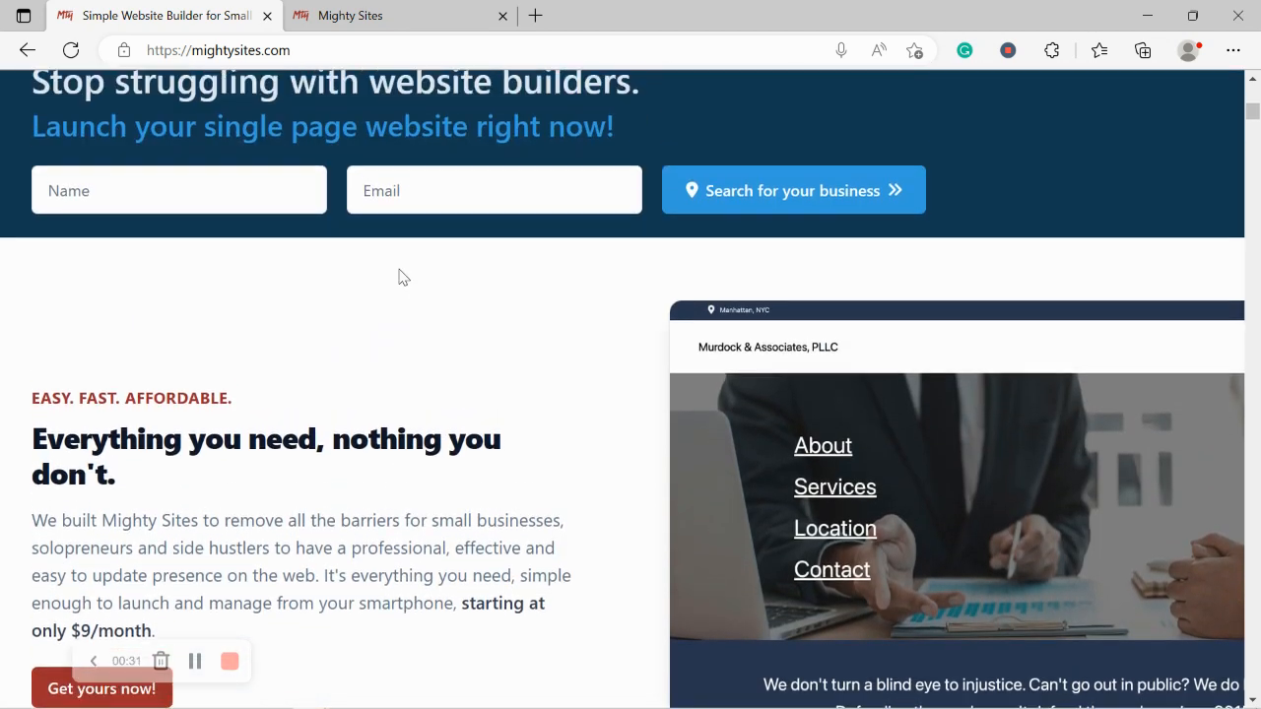
{"action": "scroll", "coordinate": [400, 269], "scroll_direction": "up", "scroll_amount": 3}
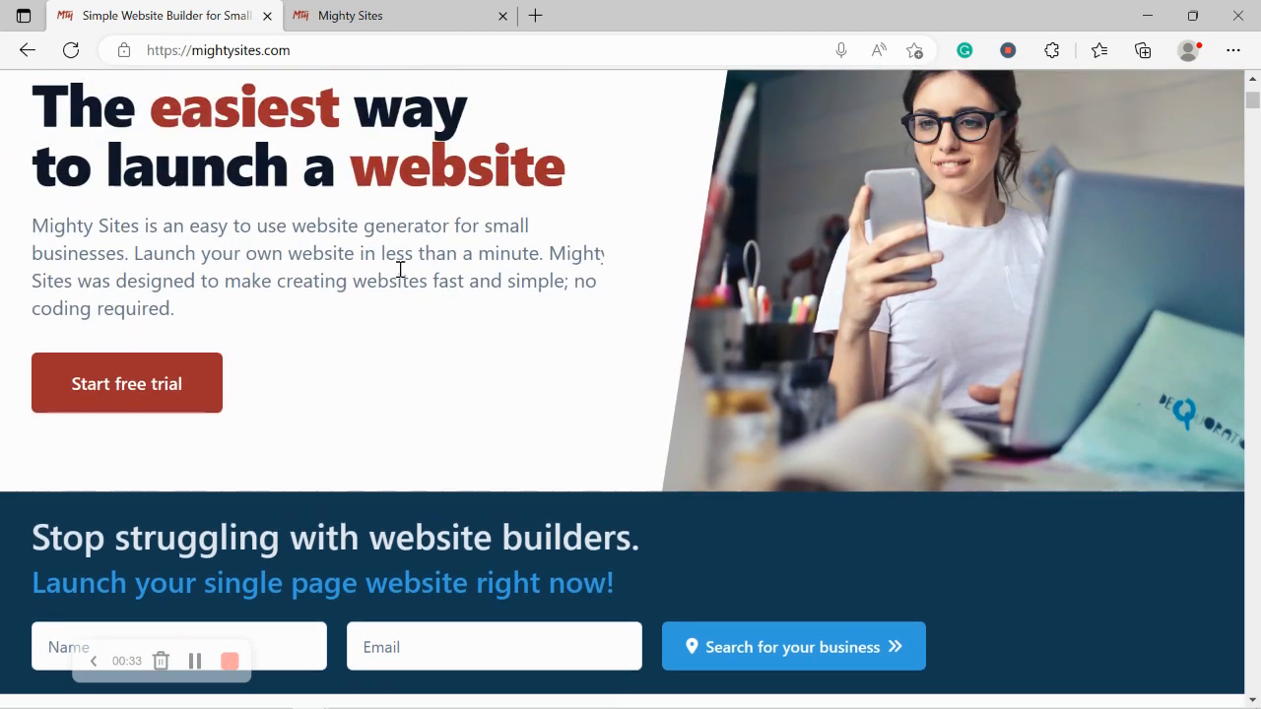
{"action": "left_click", "coordinate": [393, 12]}
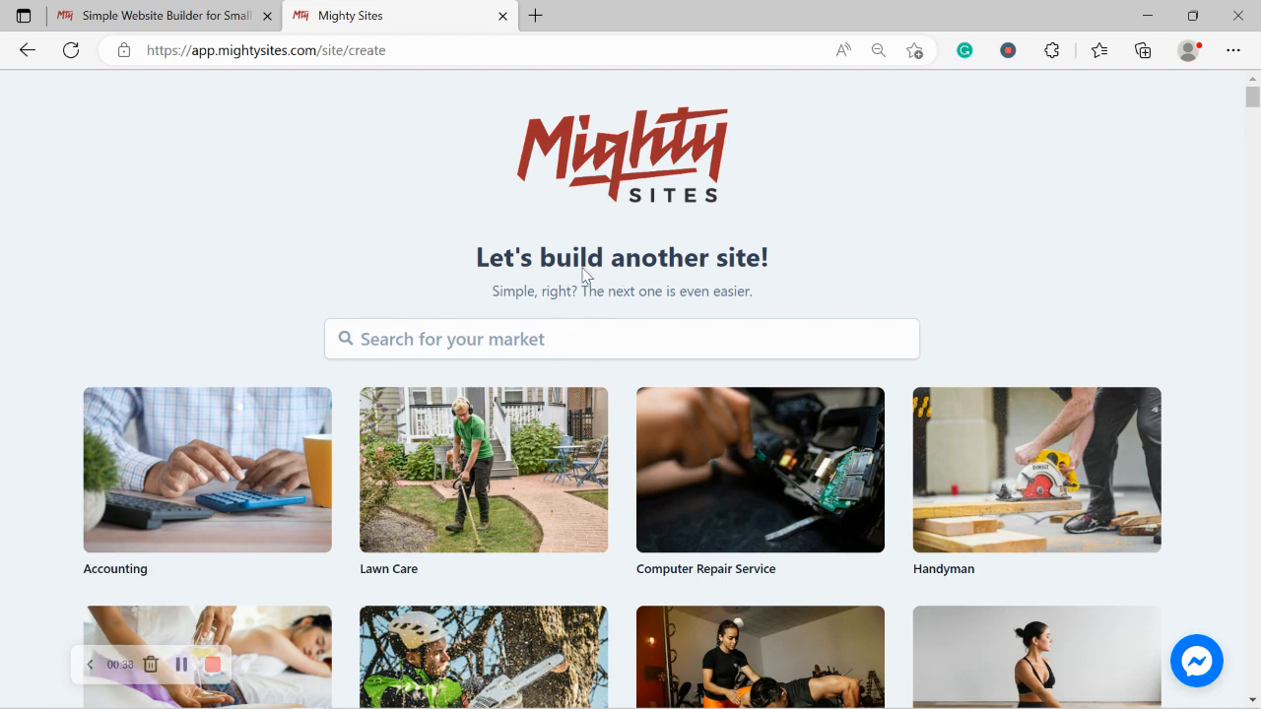
Step: Search the template gallery for 'appl' and pick the Appliance Store template
{"action": "scroll", "coordinate": [204, 264], "scroll_direction": "down", "scroll_amount": 4}
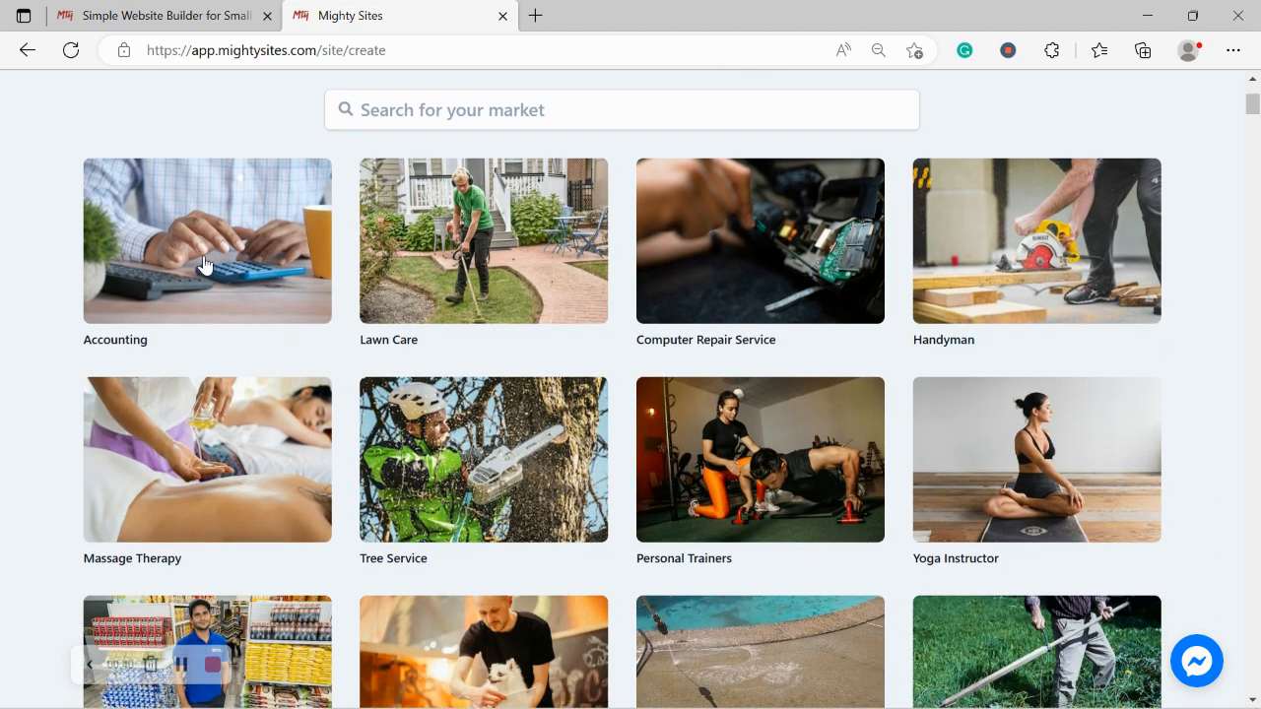
{"action": "scroll", "coordinate": [204, 264], "scroll_direction": "down", "scroll_amount": 3}
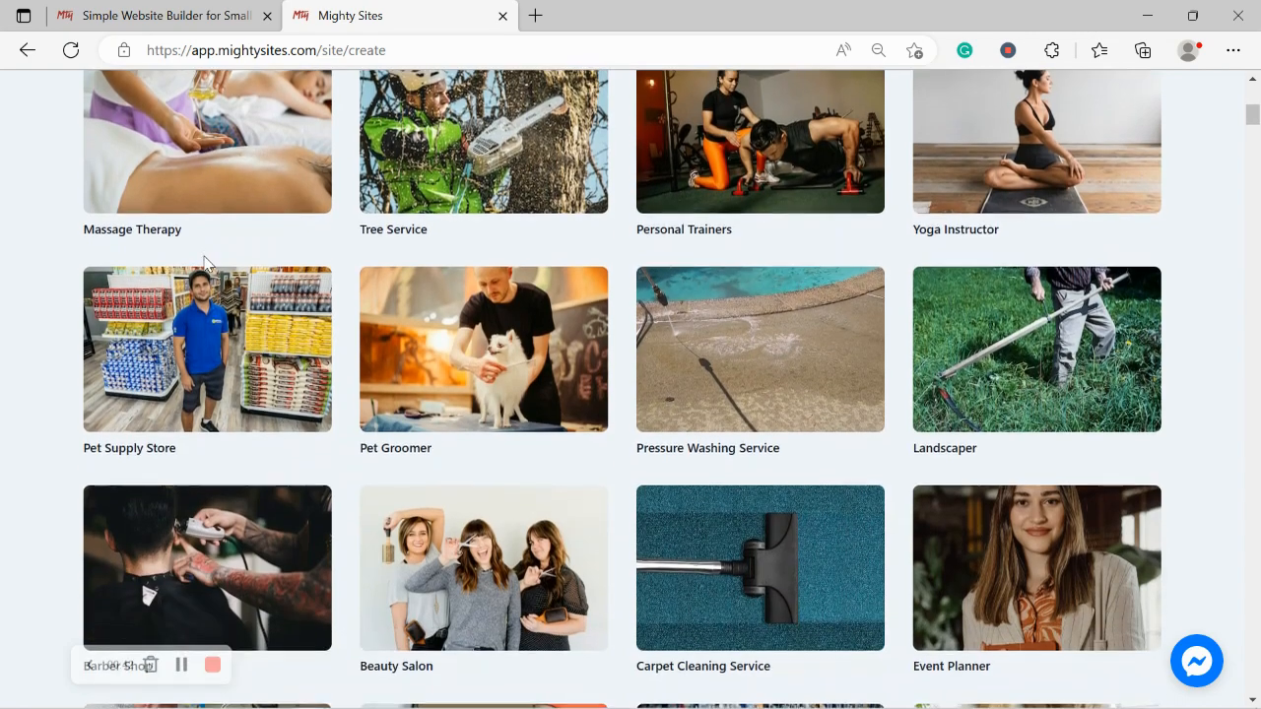
{"action": "scroll", "coordinate": [204, 264], "scroll_direction": "down", "scroll_amount": 1}
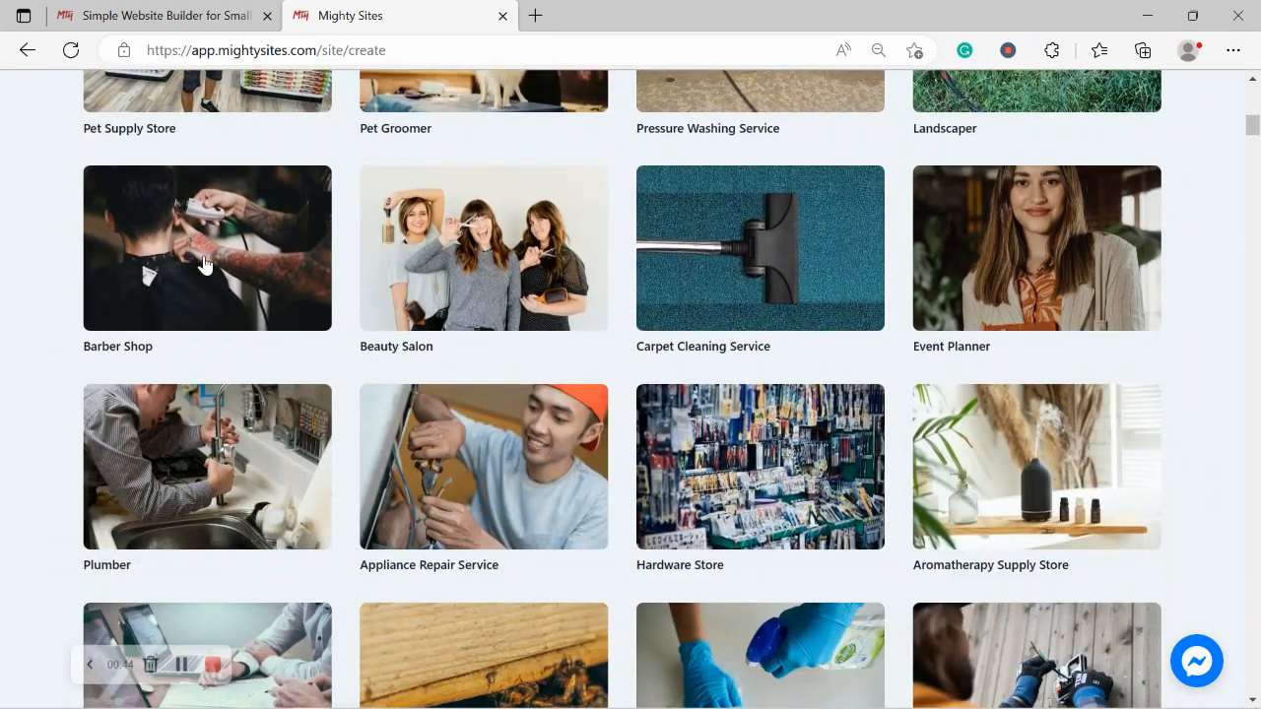
{"action": "scroll", "coordinate": [204, 264], "scroll_direction": "up", "scroll_amount": 1}
{"action": "scroll", "coordinate": [204, 264], "scroll_direction": "up", "scroll_amount": 5}
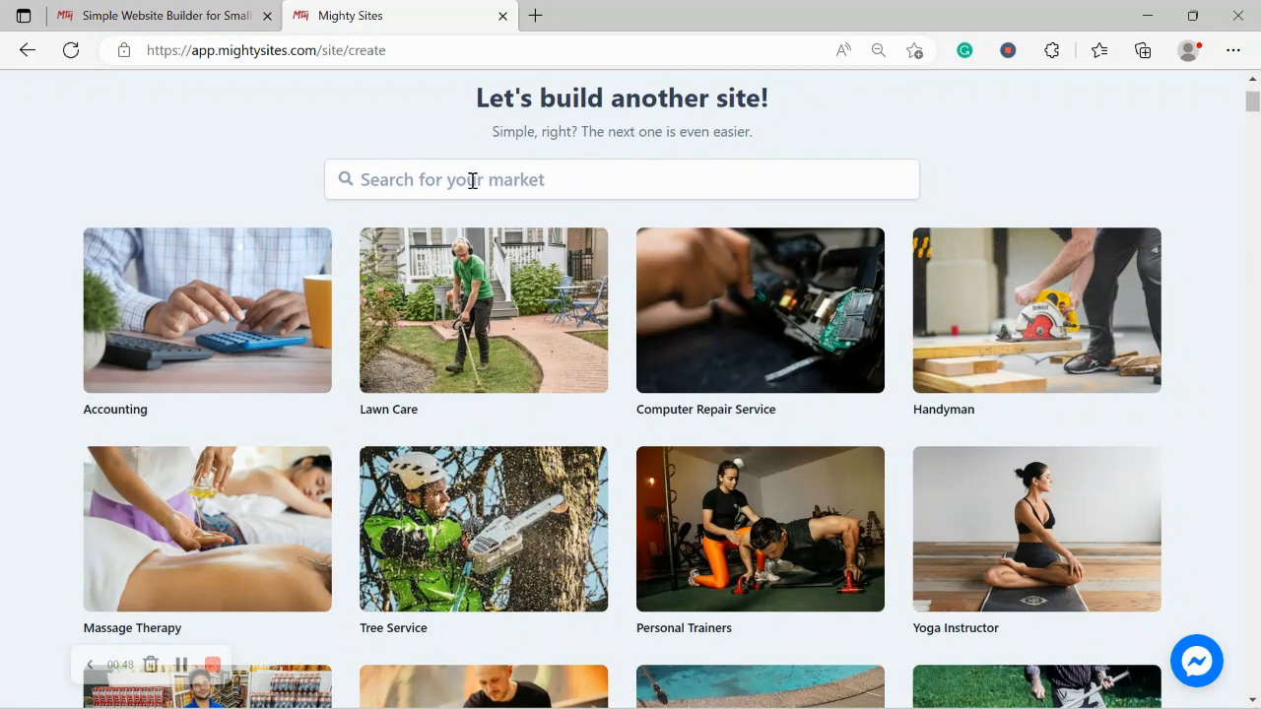
{"action": "left_click", "coordinate": [473, 180]}
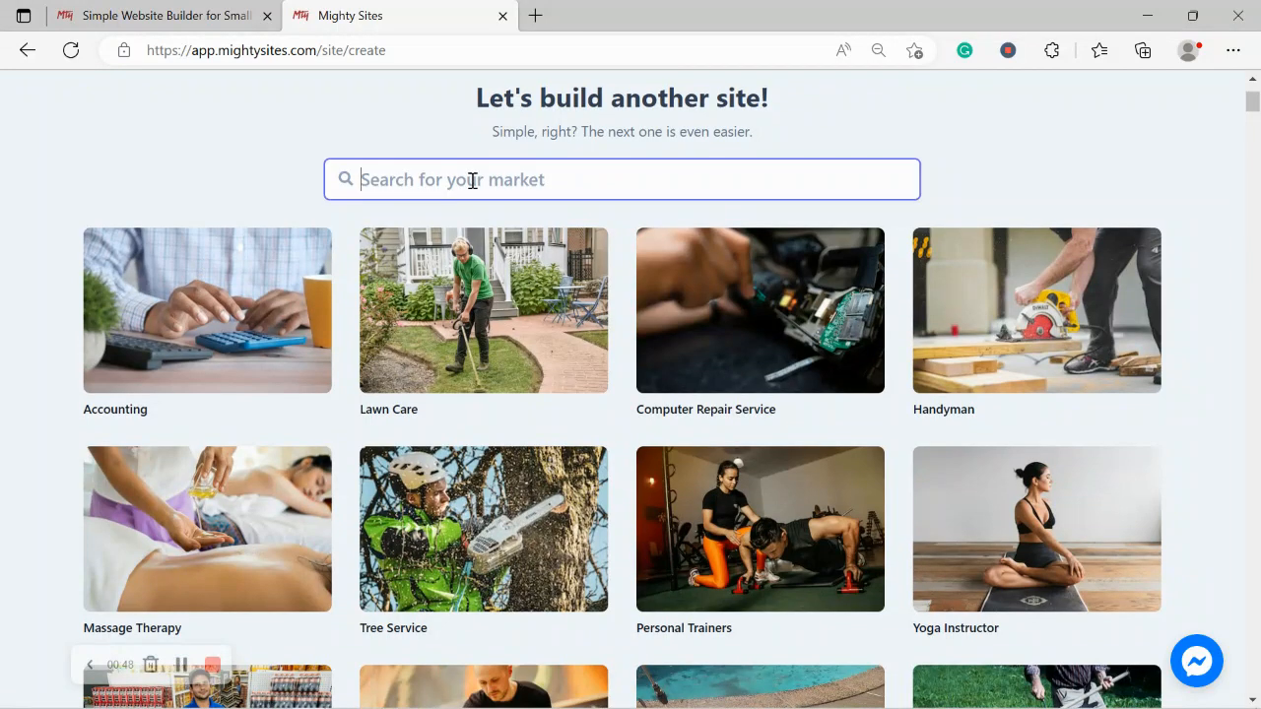
{"action": "type", "text": "appli"}
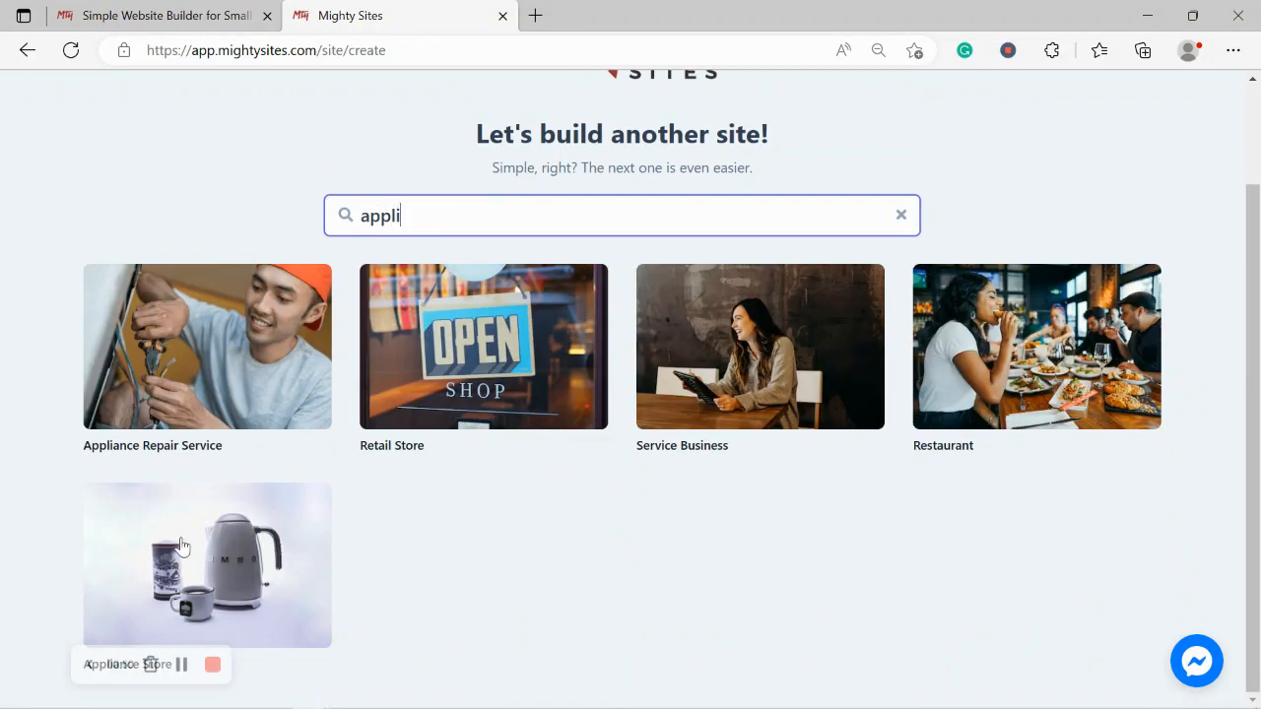
{"action": "left_click", "coordinate": [230, 525]}
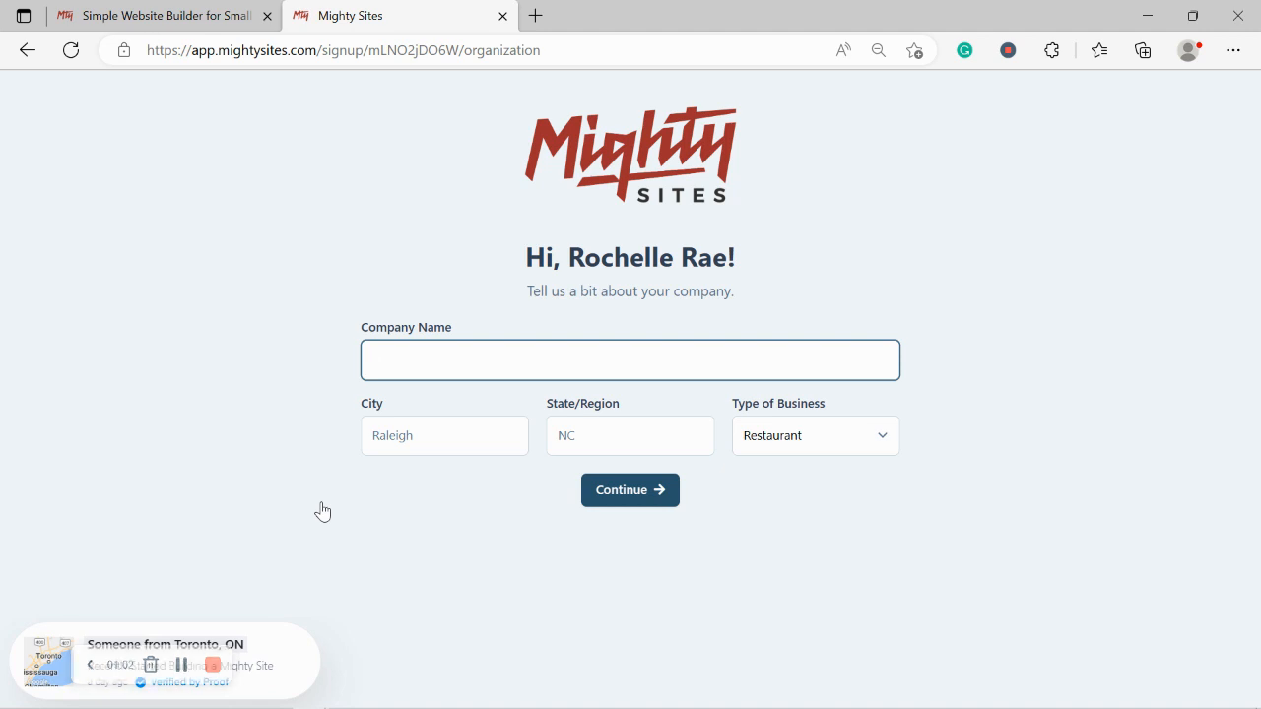
Step: Enter the company name, city Denver, state Colorado and business type Retail, then continue
{"action": "type", "text": "Rochelle's"}
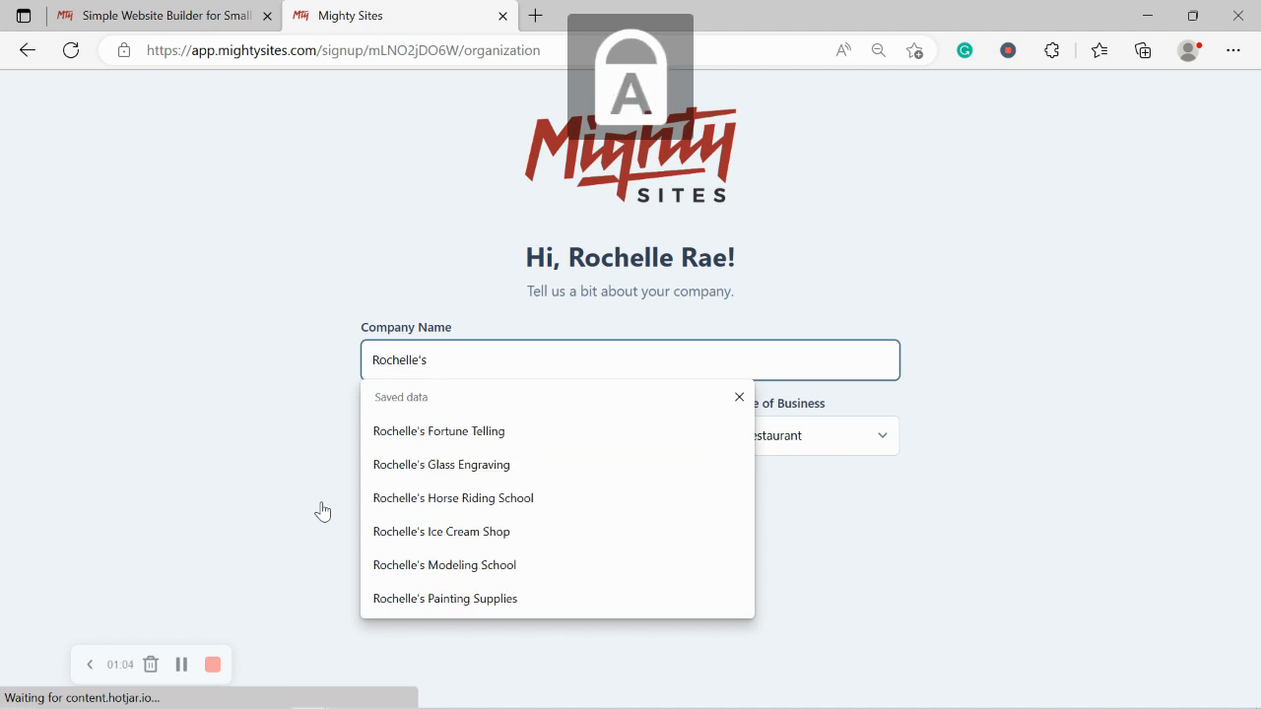
{"action": "type", "text": " Appliances"}
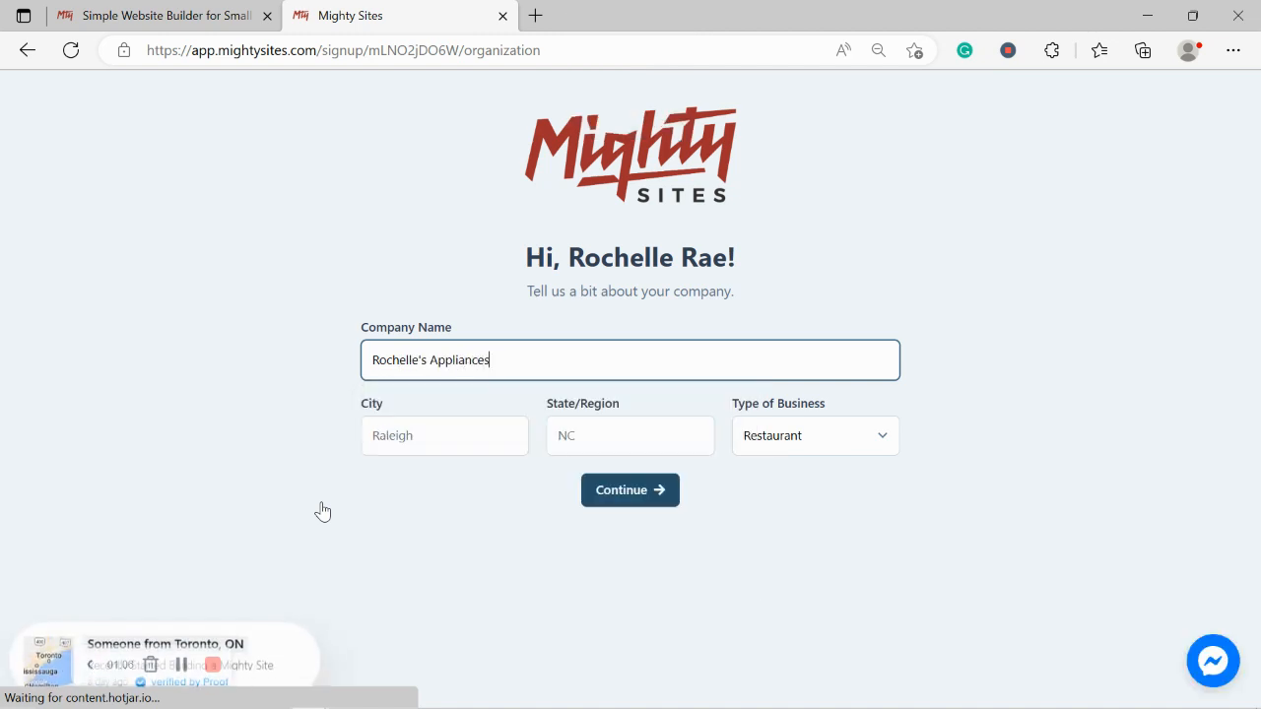
{"action": "left_click", "coordinate": [405, 430]}
{"action": "type", "text": "Denver"}
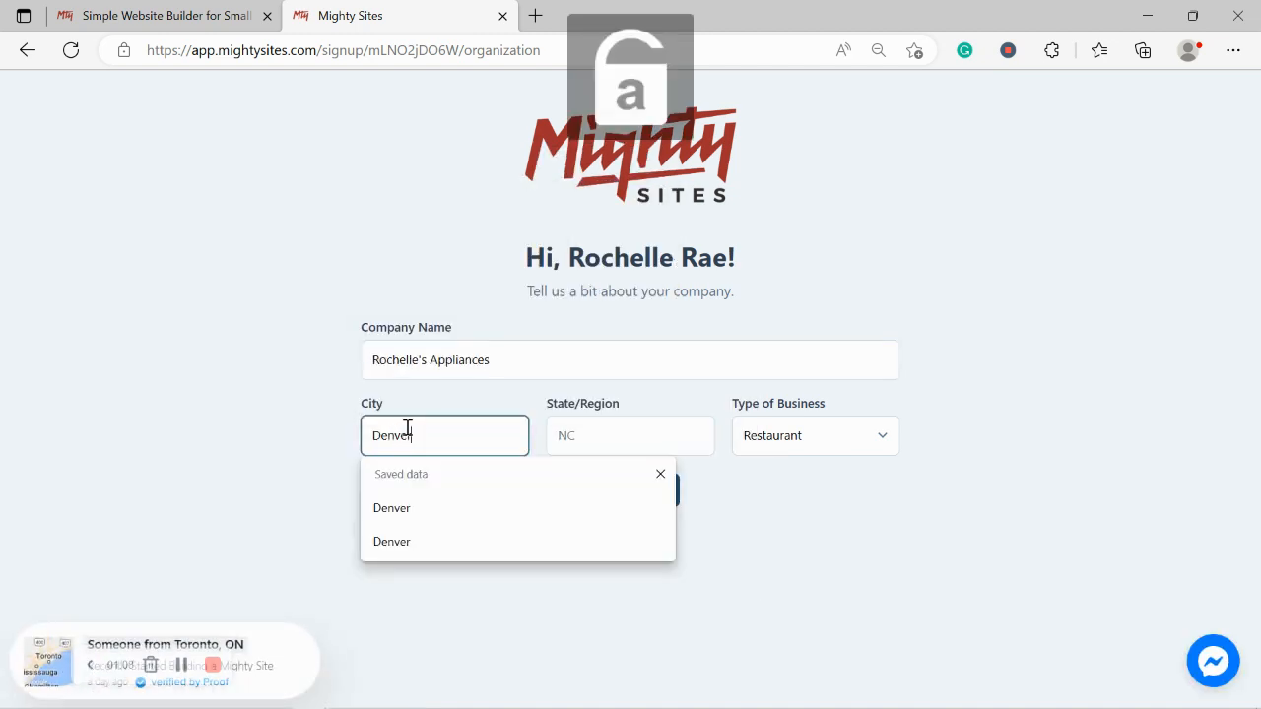
{"action": "left_click", "coordinate": [595, 418]}
{"action": "type", "text": "Colorado"}
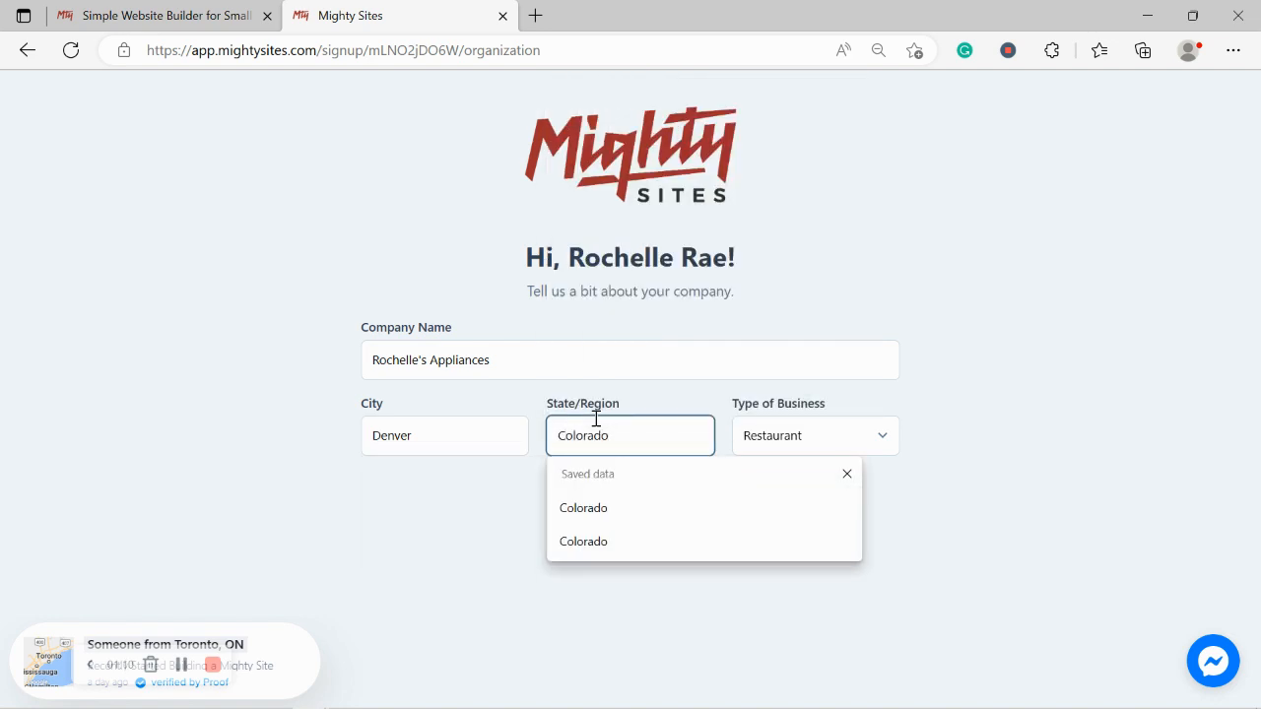
{"action": "left_click", "coordinate": [1002, 395]}
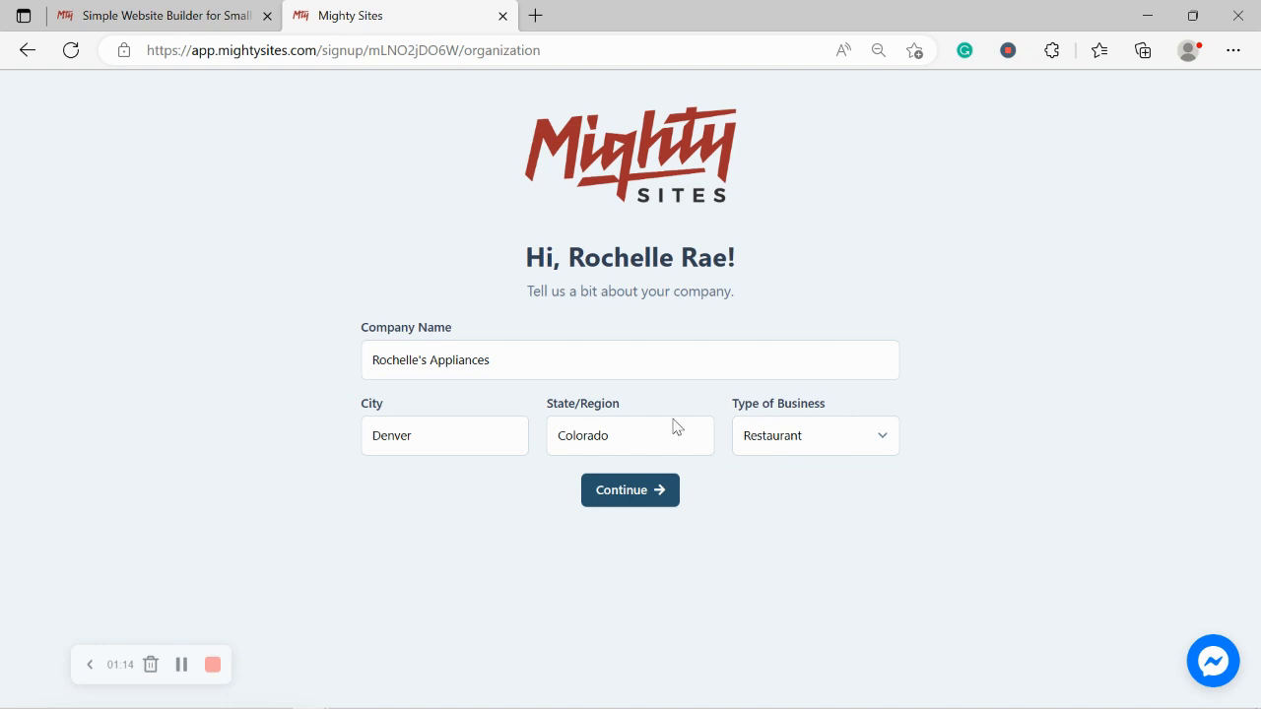
{"action": "left_click", "coordinate": [807, 454]}
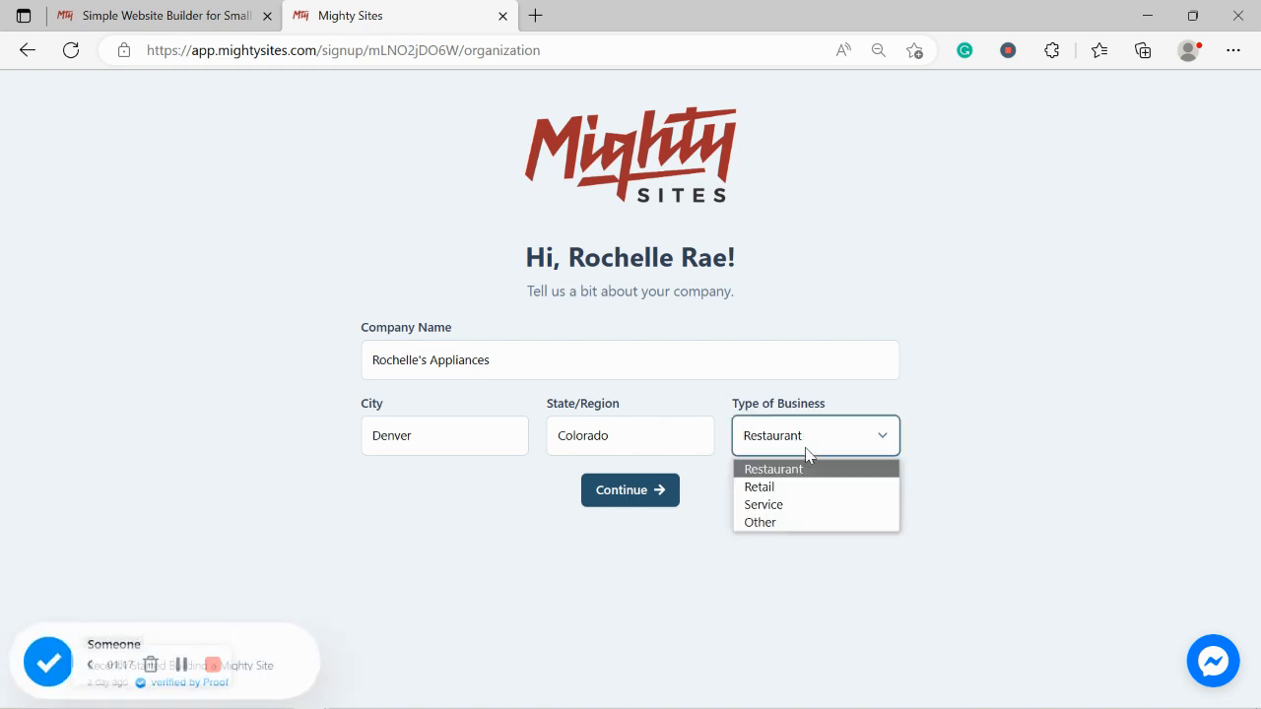
{"action": "left_click", "coordinate": [768, 485]}
{"action": "left_click", "coordinate": [648, 505]}
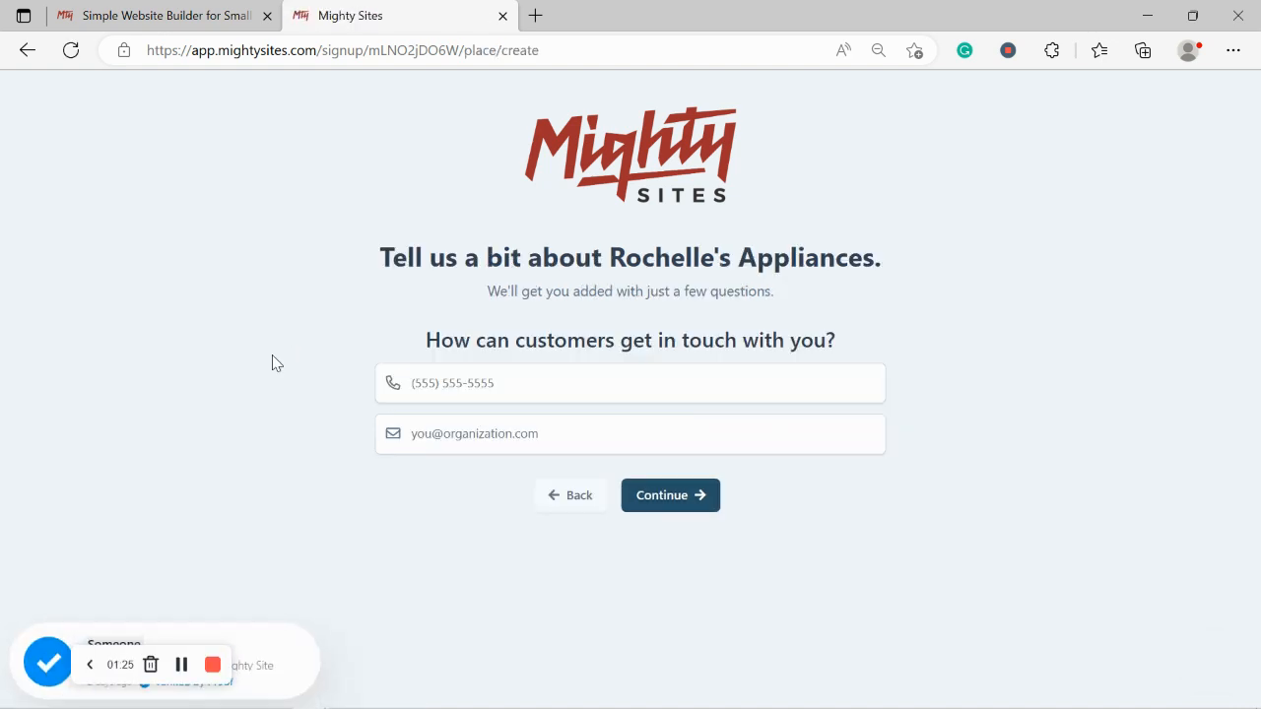
Step: Enter the store's business phone number and e-mail address and continue
{"action": "left_click", "coordinate": [478, 380]}
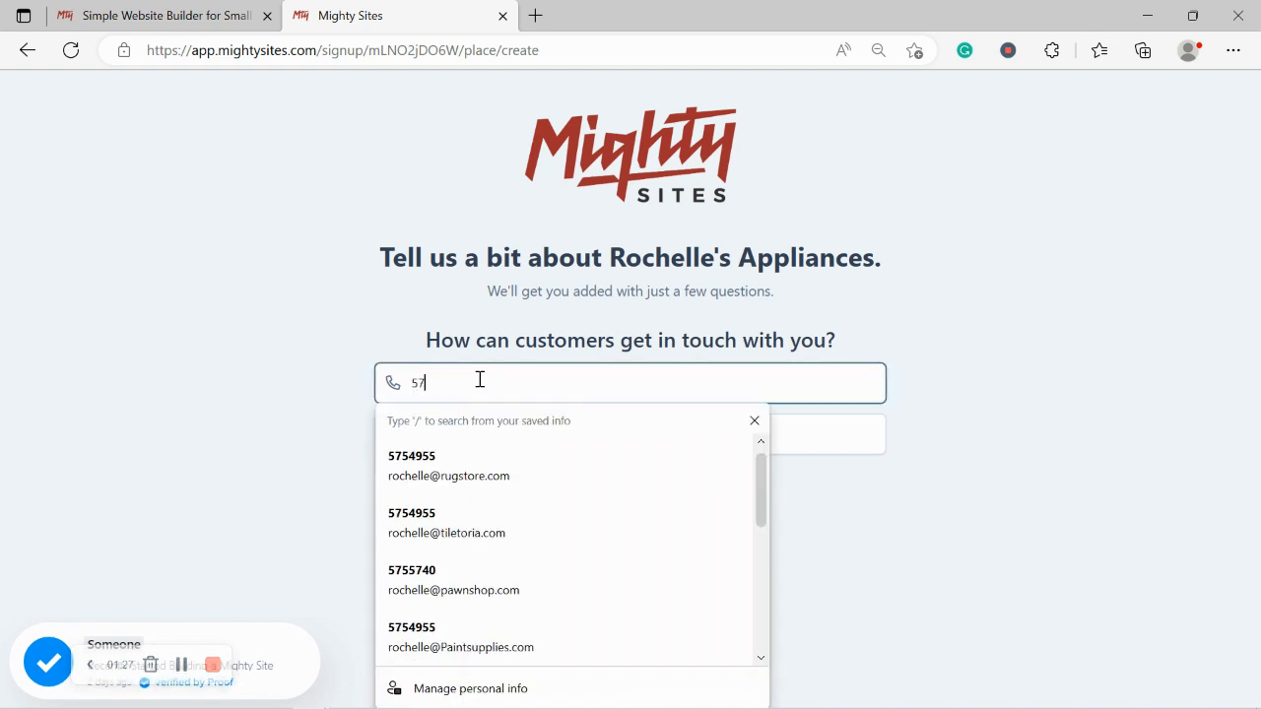
{"action": "left_click", "coordinate": [526, 433]}
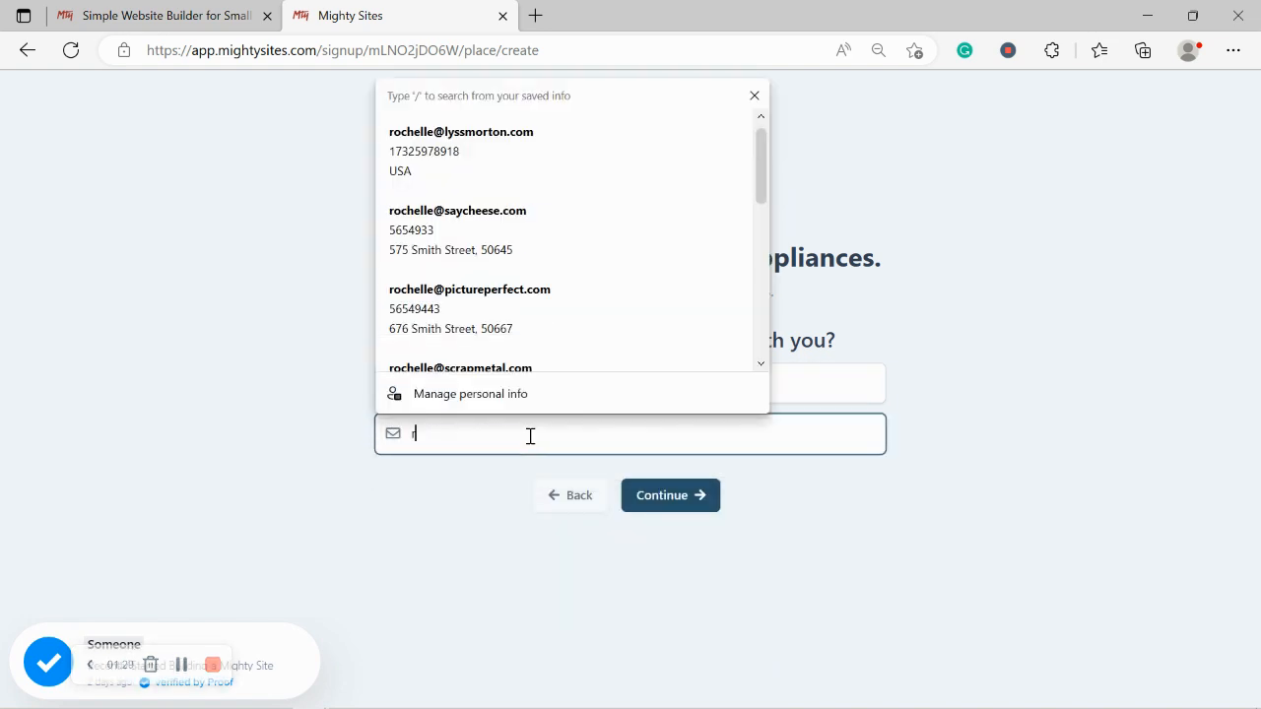
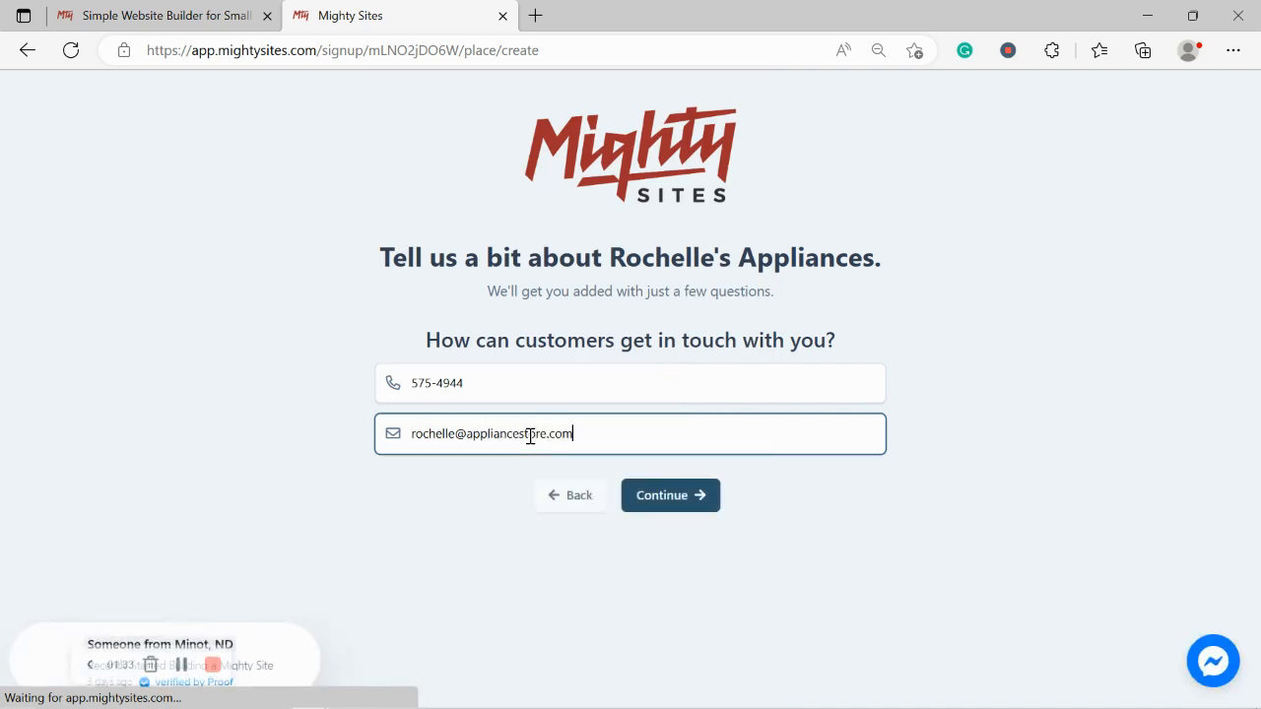
{"action": "left_click", "coordinate": [676, 495]}
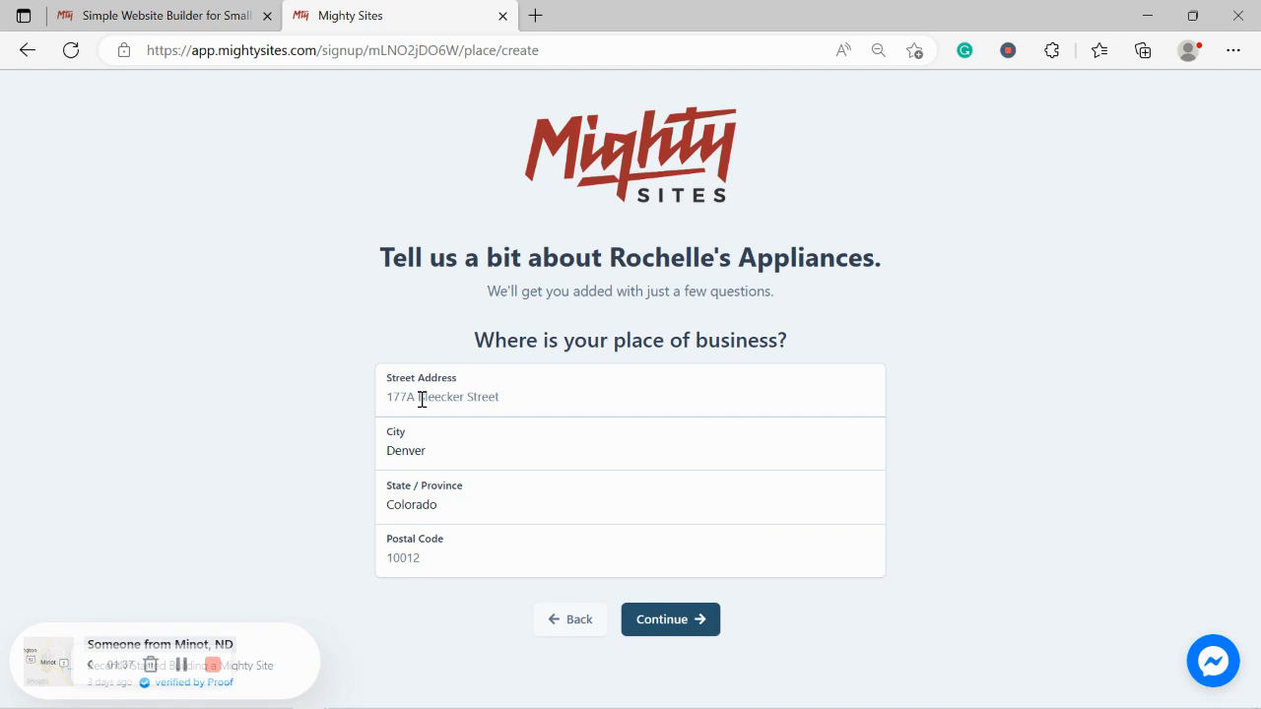
Step: Enter the store's street address and postal code, then continue to the hours step
{"action": "left_click", "coordinate": [467, 408]}
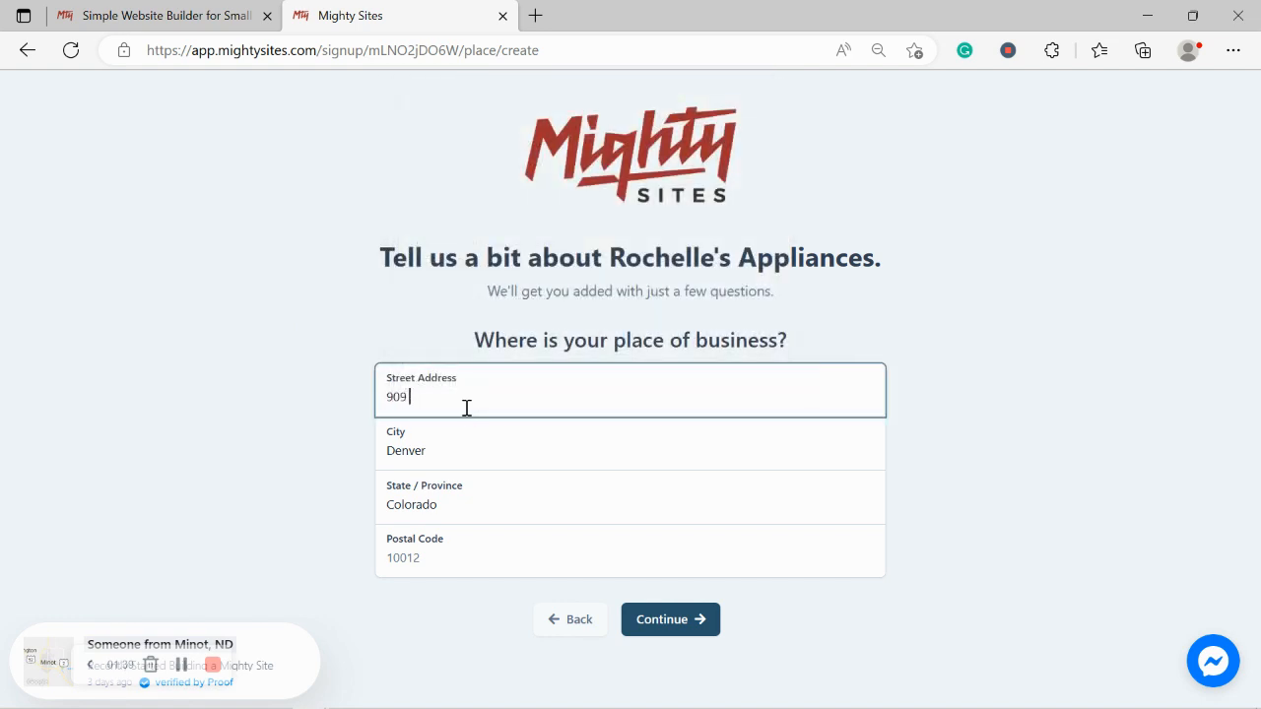
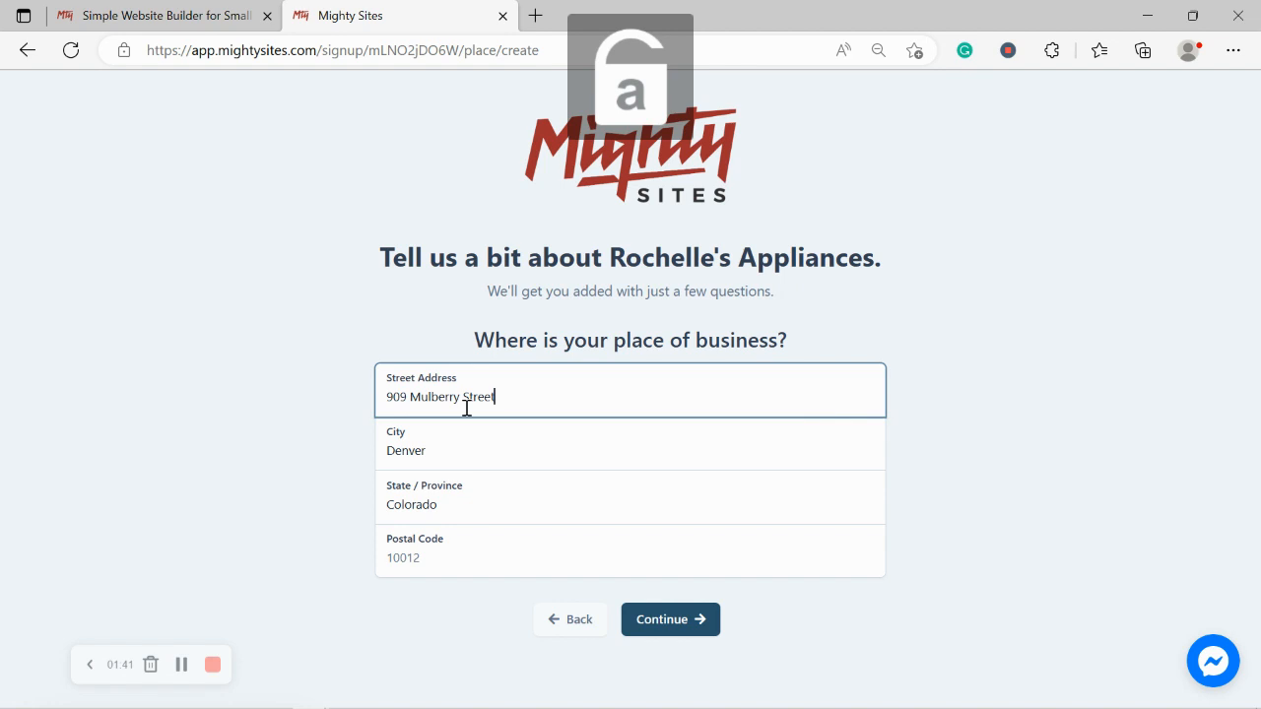
{"action": "left_click", "coordinate": [448, 553]}
{"action": "type", "text": "3044"}
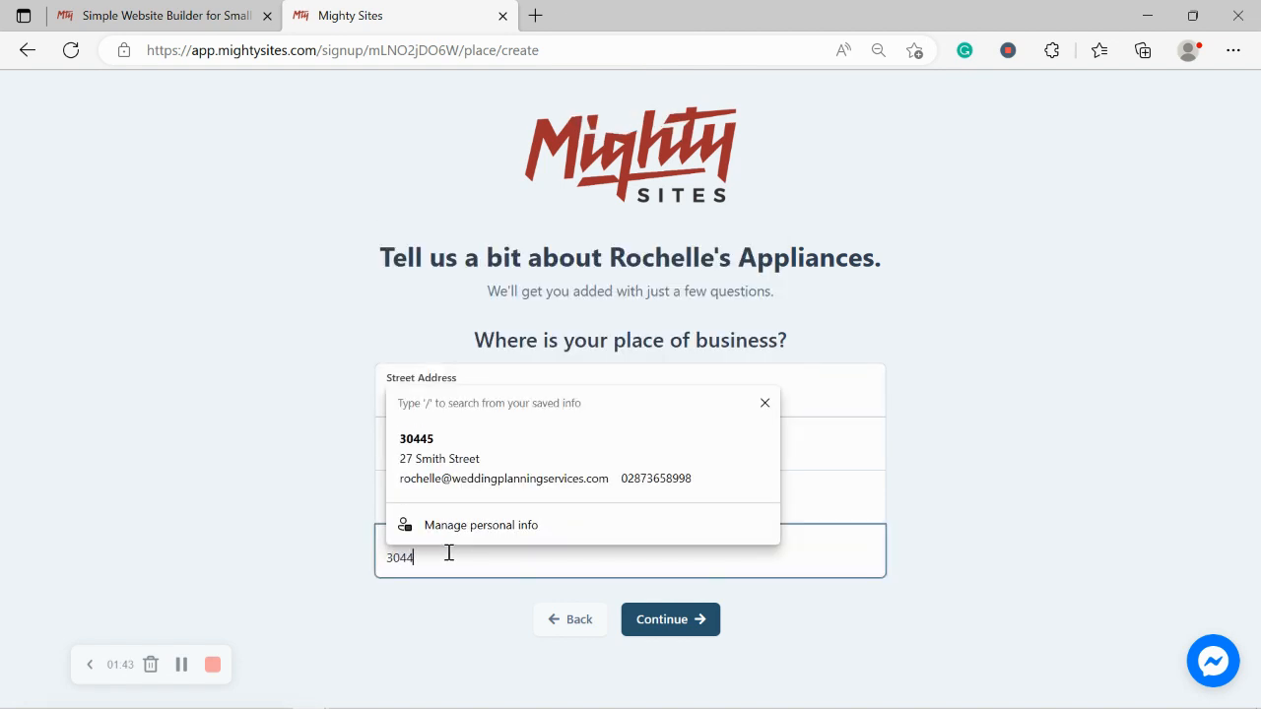
{"action": "type", "text": "5"}
{"action": "left_click", "coordinate": [679, 625]}
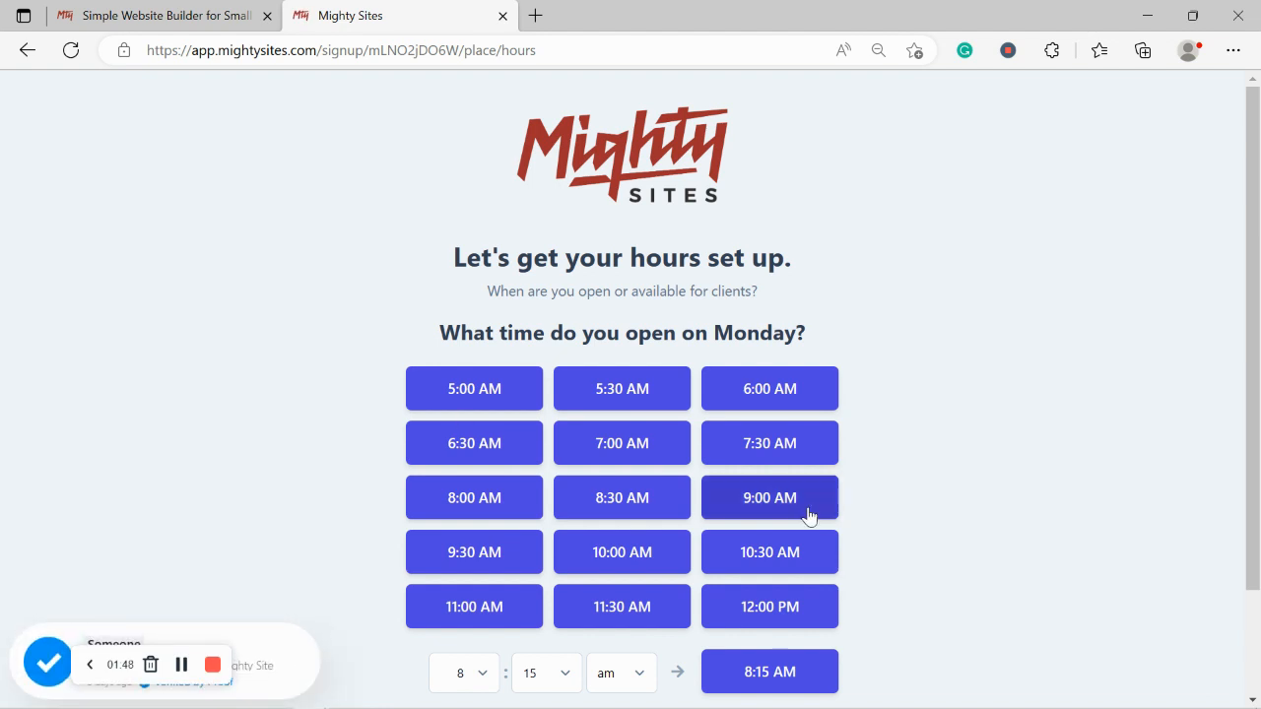
Step: Set Monday hours to 9:00 AM–5:00 PM and apply them to Tuesday through Saturday
{"action": "scroll", "coordinate": [817, 394], "scroll_direction": "down", "scroll_amount": 2}
{"action": "left_click", "coordinate": [783, 369]}
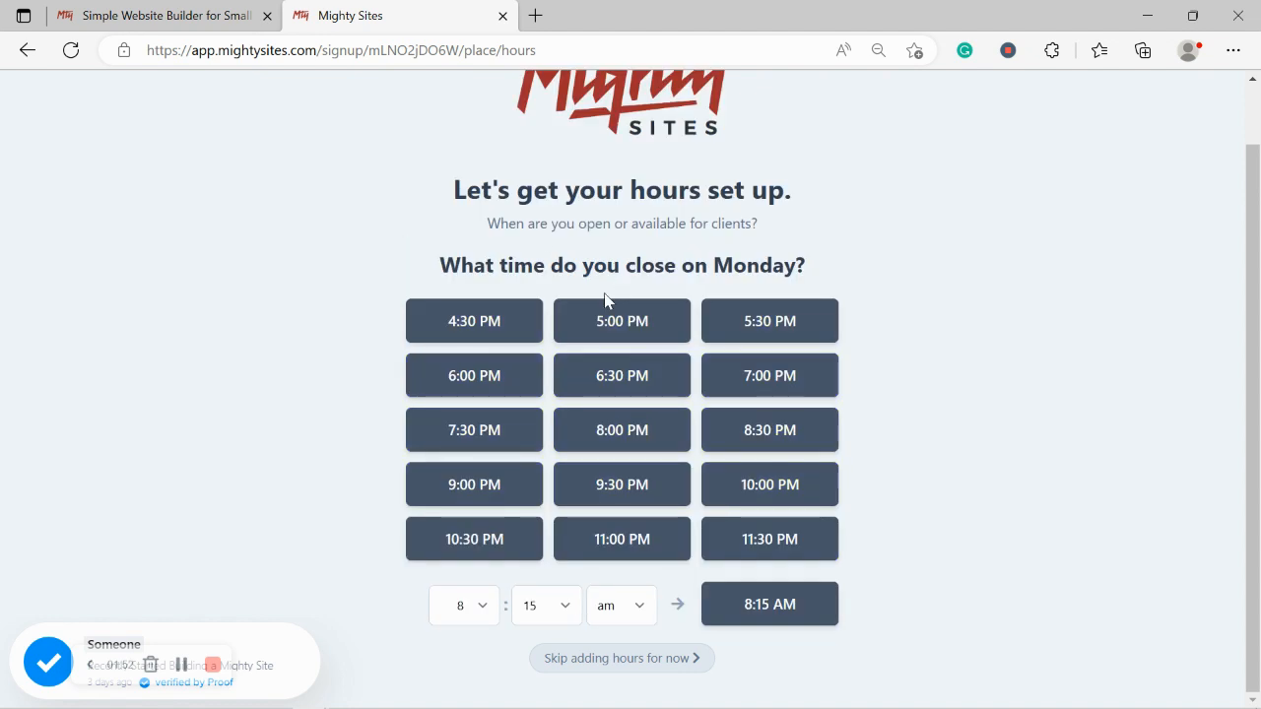
{"action": "left_click", "coordinate": [655, 318]}
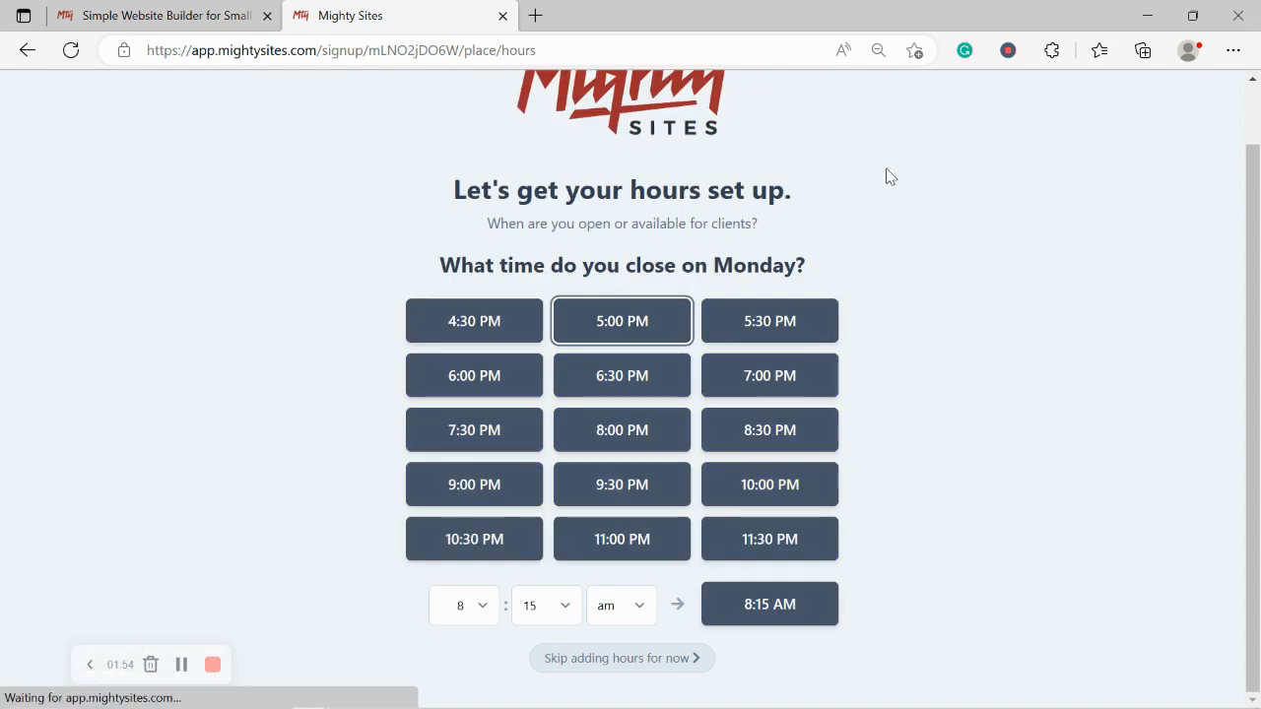
{"action": "left_click", "coordinate": [571, 355]}
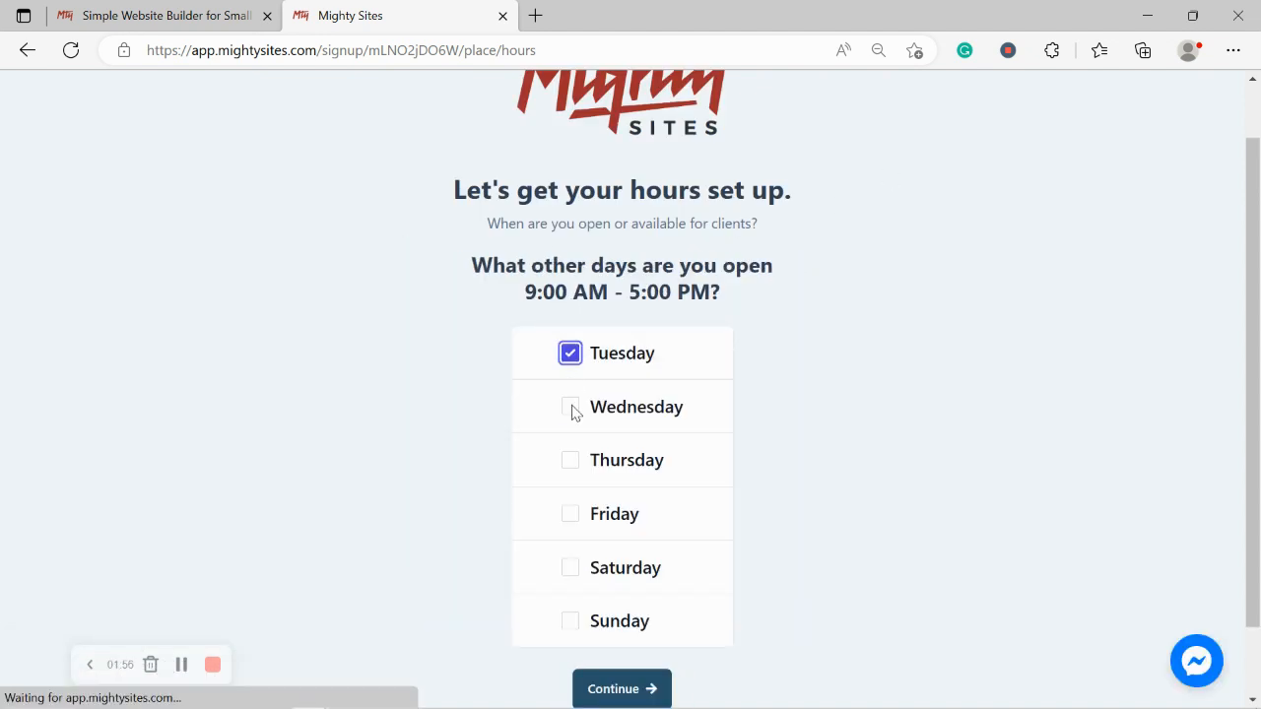
{"action": "left_click", "coordinate": [571, 408]}
{"action": "left_click", "coordinate": [571, 460]}
{"action": "left_click", "coordinate": [571, 514]}
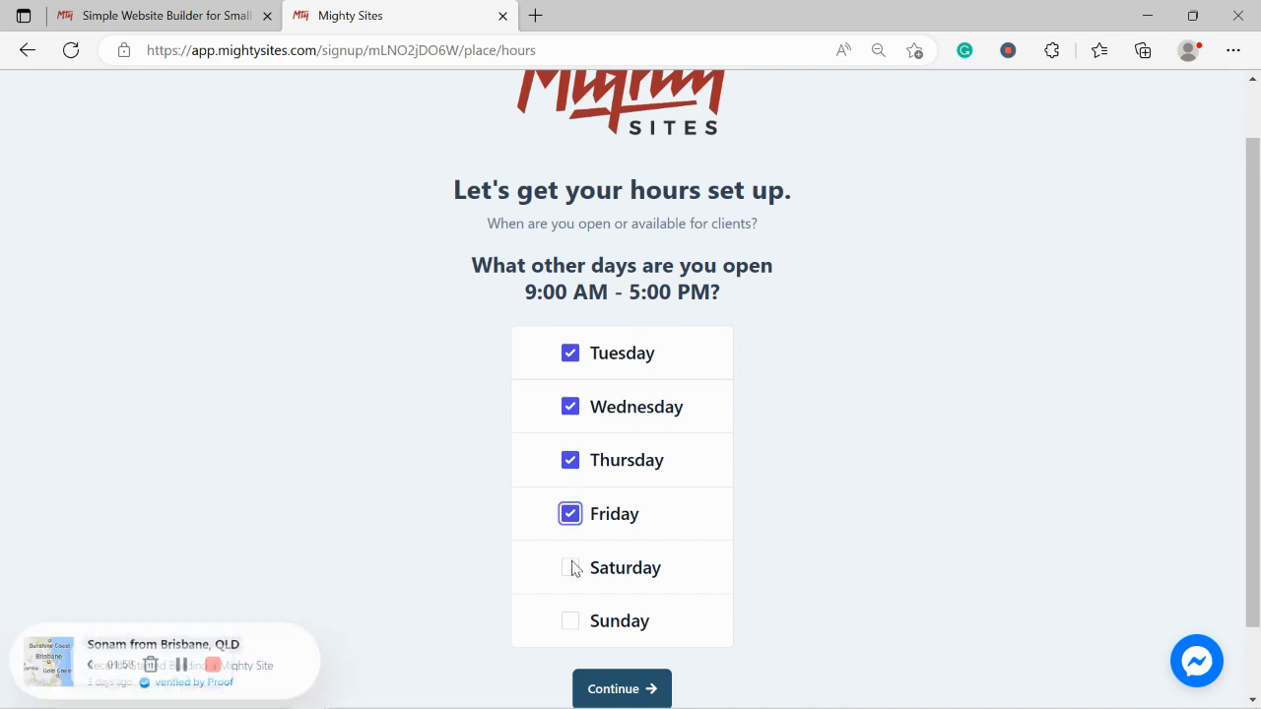
{"action": "left_click", "coordinate": [570, 568]}
Step: Confirm the open days and mark the store as closed on Sundays
{"action": "scroll", "coordinate": [1112, 453], "scroll_direction": "down", "scroll_amount": 1}
{"action": "left_click", "coordinate": [583, 616]}
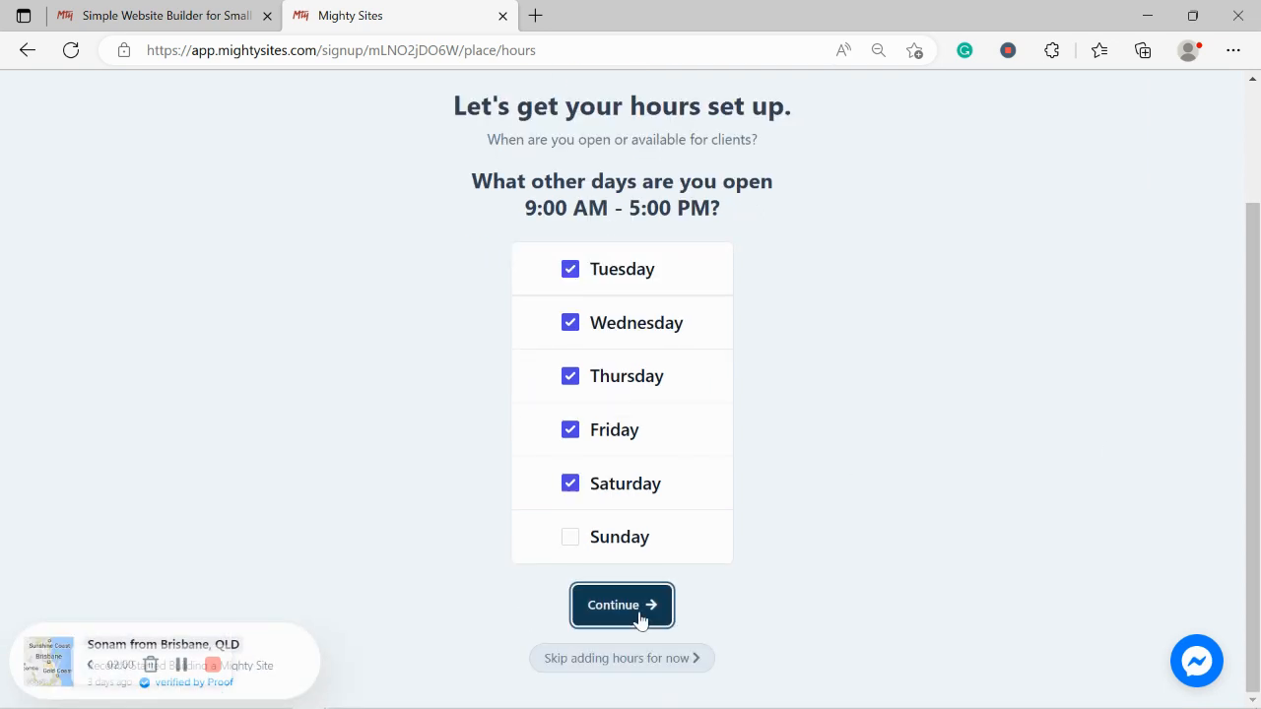
{"action": "left_click", "coordinate": [642, 606]}
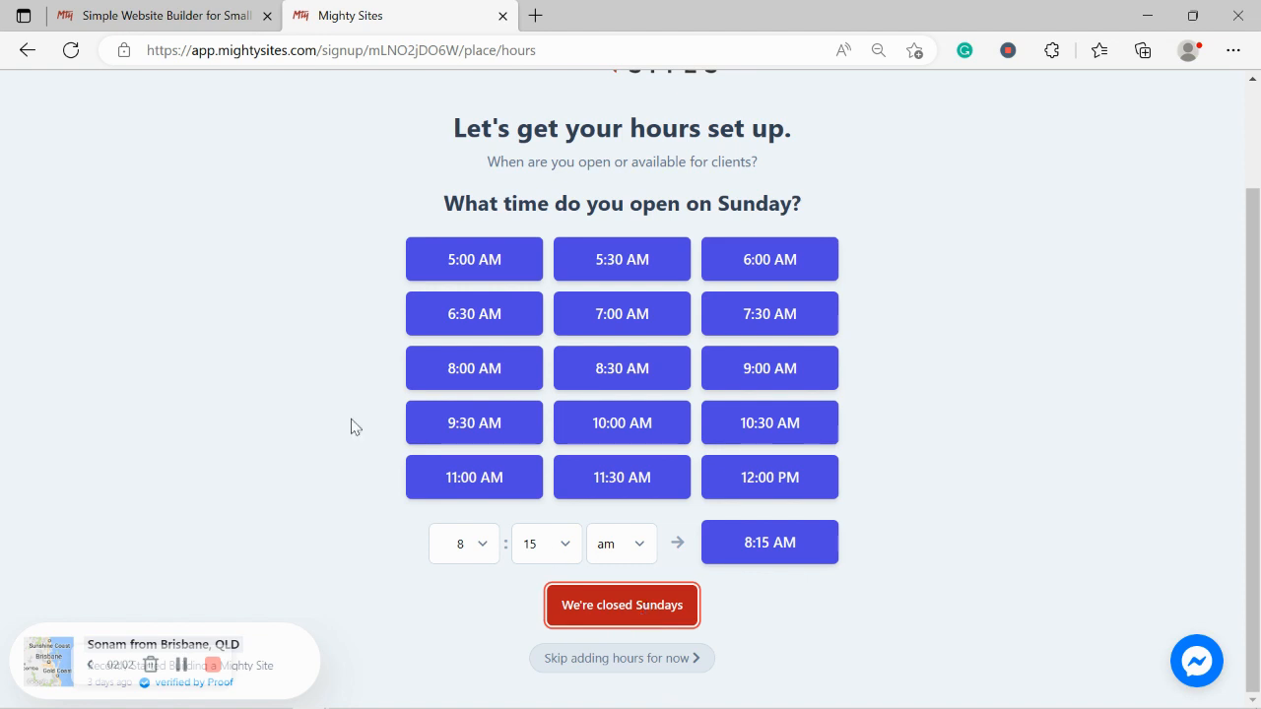
{"action": "scroll", "coordinate": [353, 426], "scroll_direction": "down", "scroll_amount": 3}
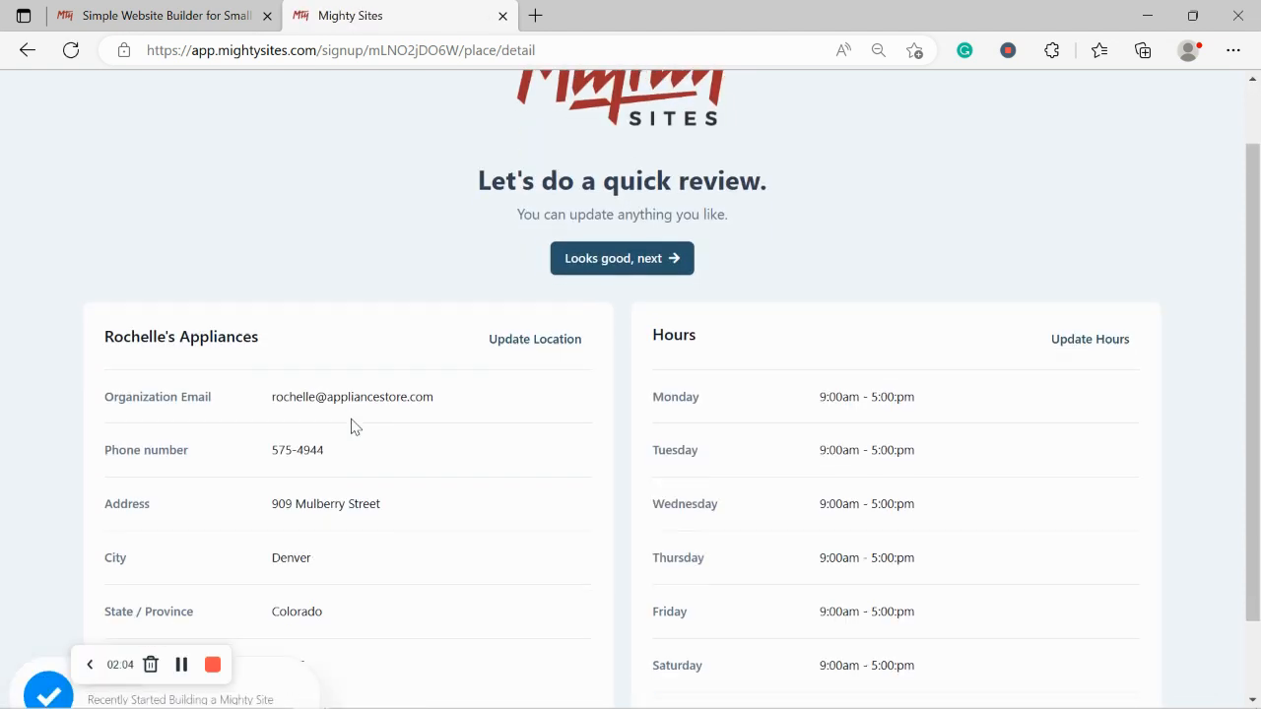
Step: Approve the reviewed details with 'Looks good, next' to generate the store website
{"action": "scroll", "coordinate": [353, 426], "scroll_direction": "up", "scroll_amount": 1}
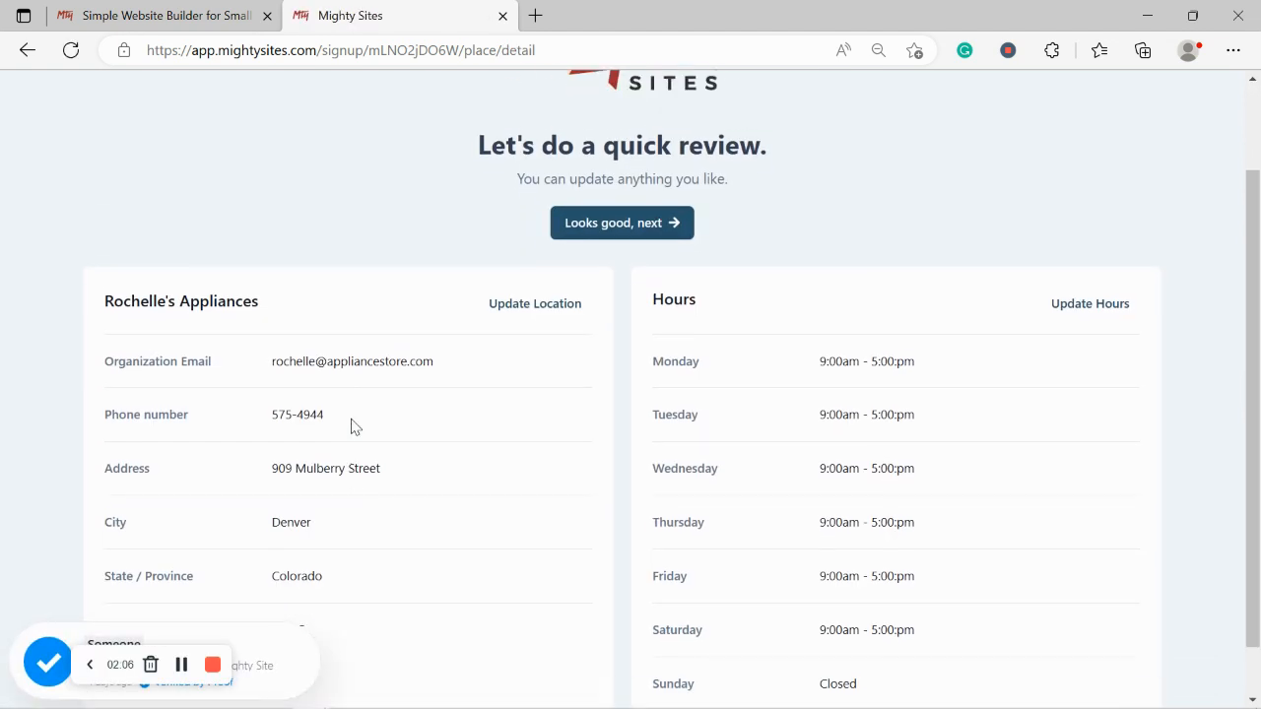
{"action": "left_click", "coordinate": [652, 245]}
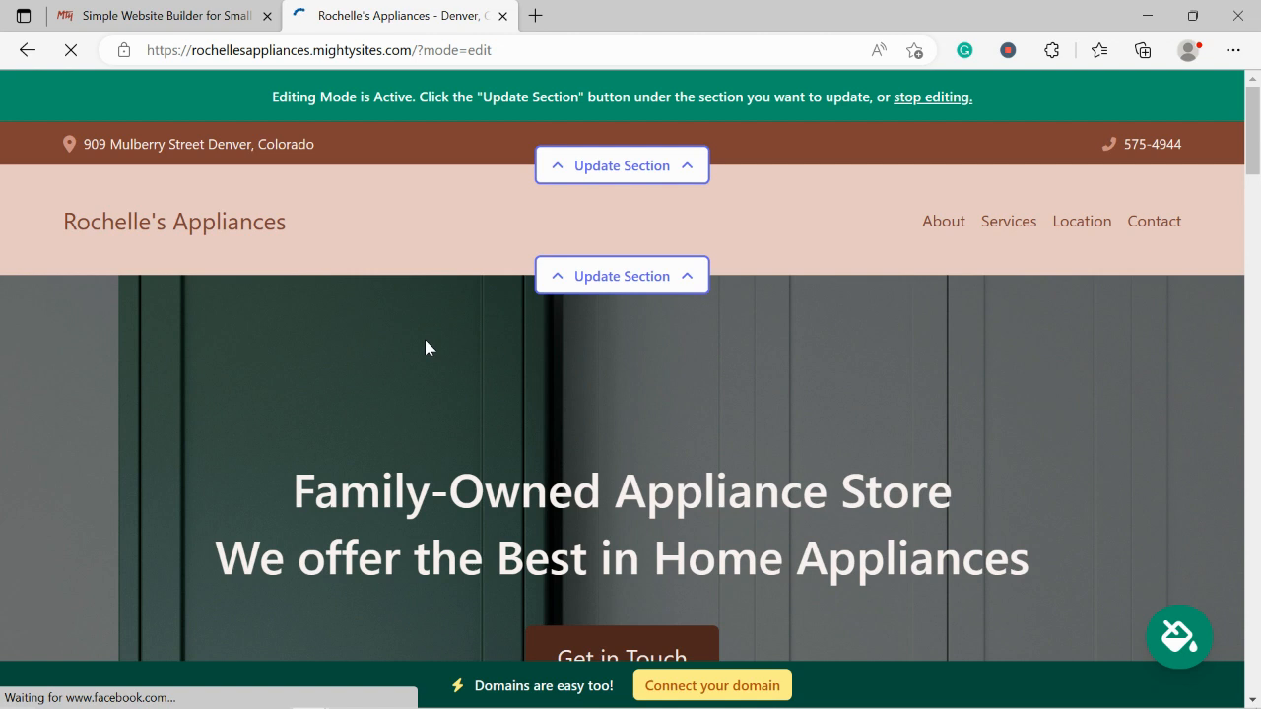
{"action": "scroll", "coordinate": [424, 336], "scroll_direction": "down", "scroll_amount": 2}
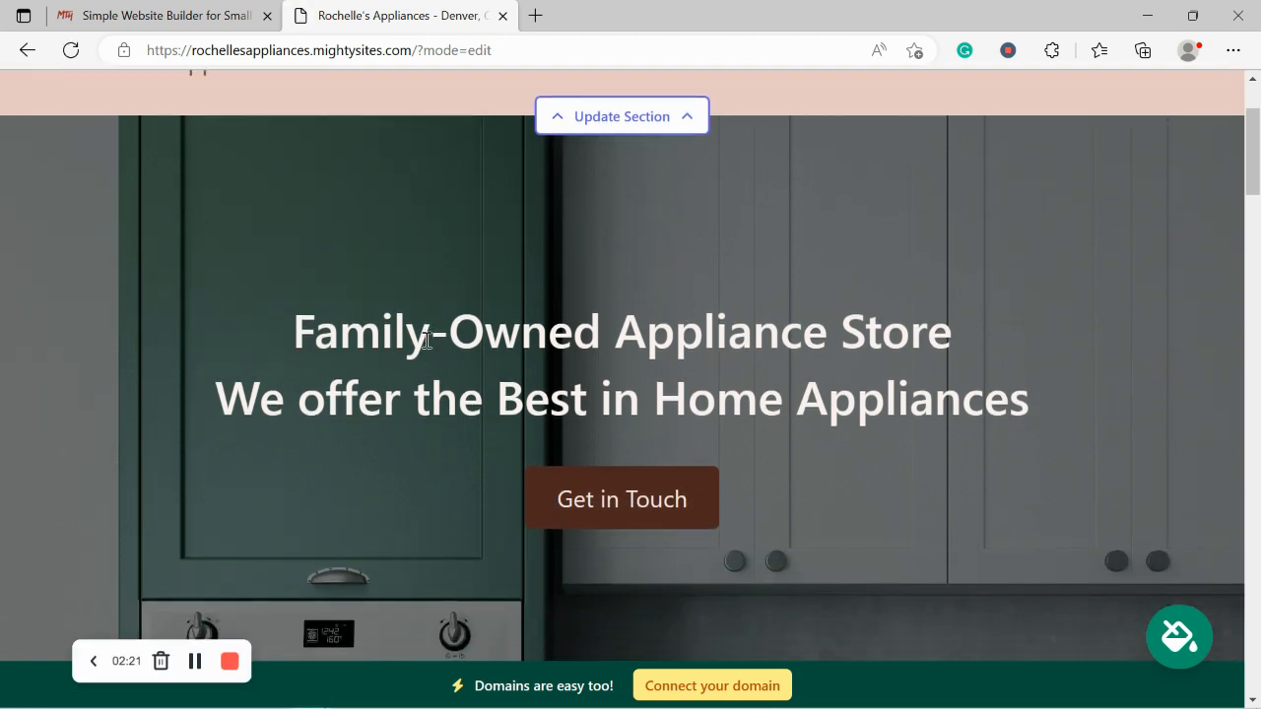
{"action": "scroll", "coordinate": [426, 340], "scroll_direction": "up", "scroll_amount": 1}
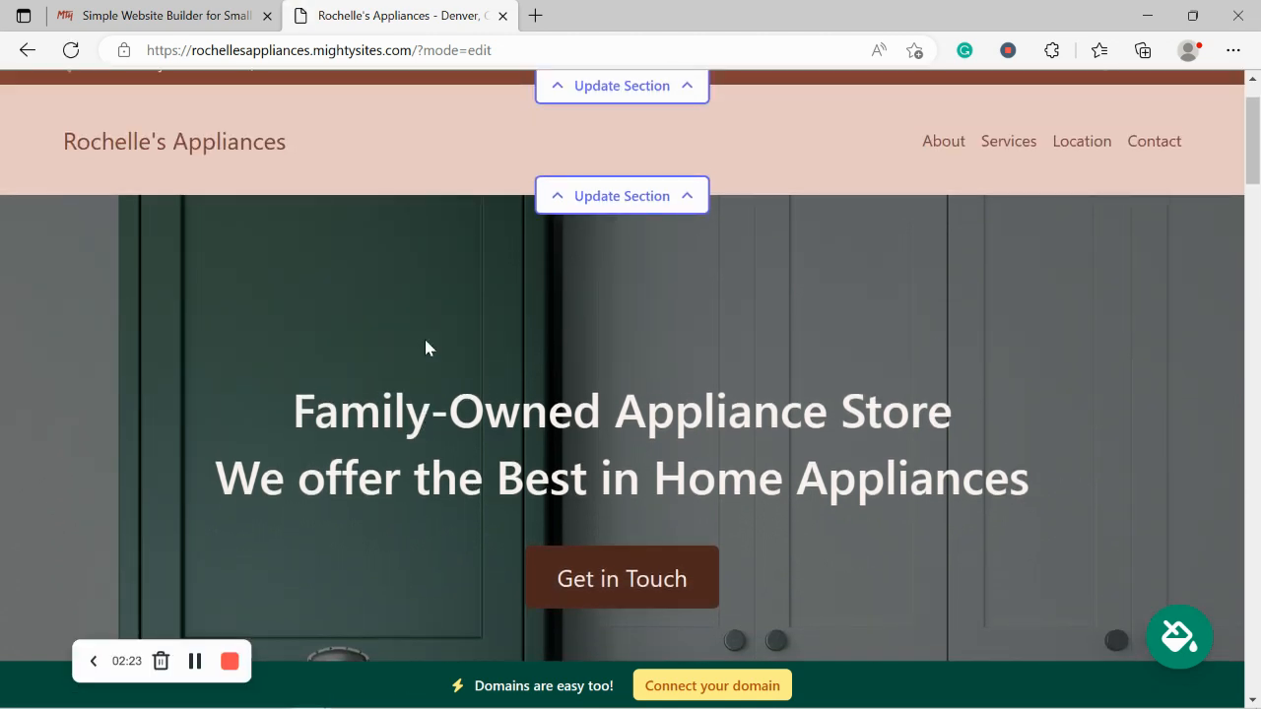
{"action": "scroll", "coordinate": [426, 347], "scroll_direction": "down", "scroll_amount": 4}
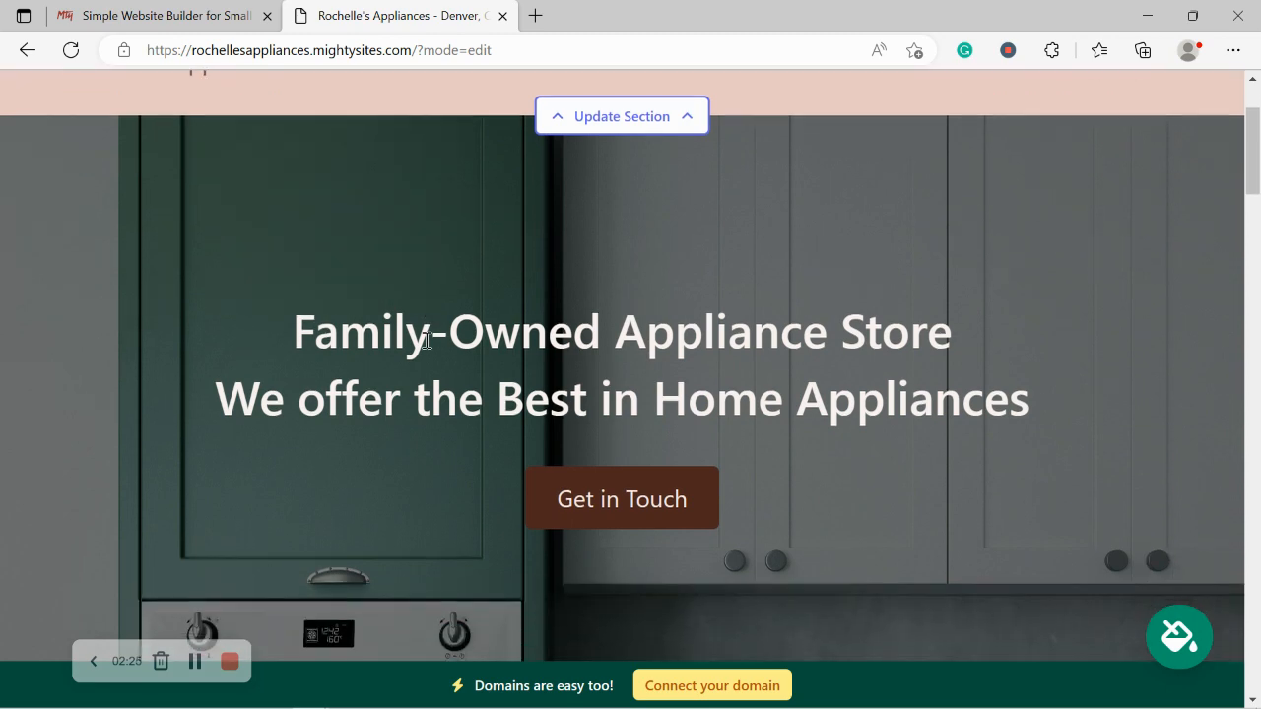
{"action": "scroll", "coordinate": [426, 347], "scroll_direction": "down", "scroll_amount": 5}
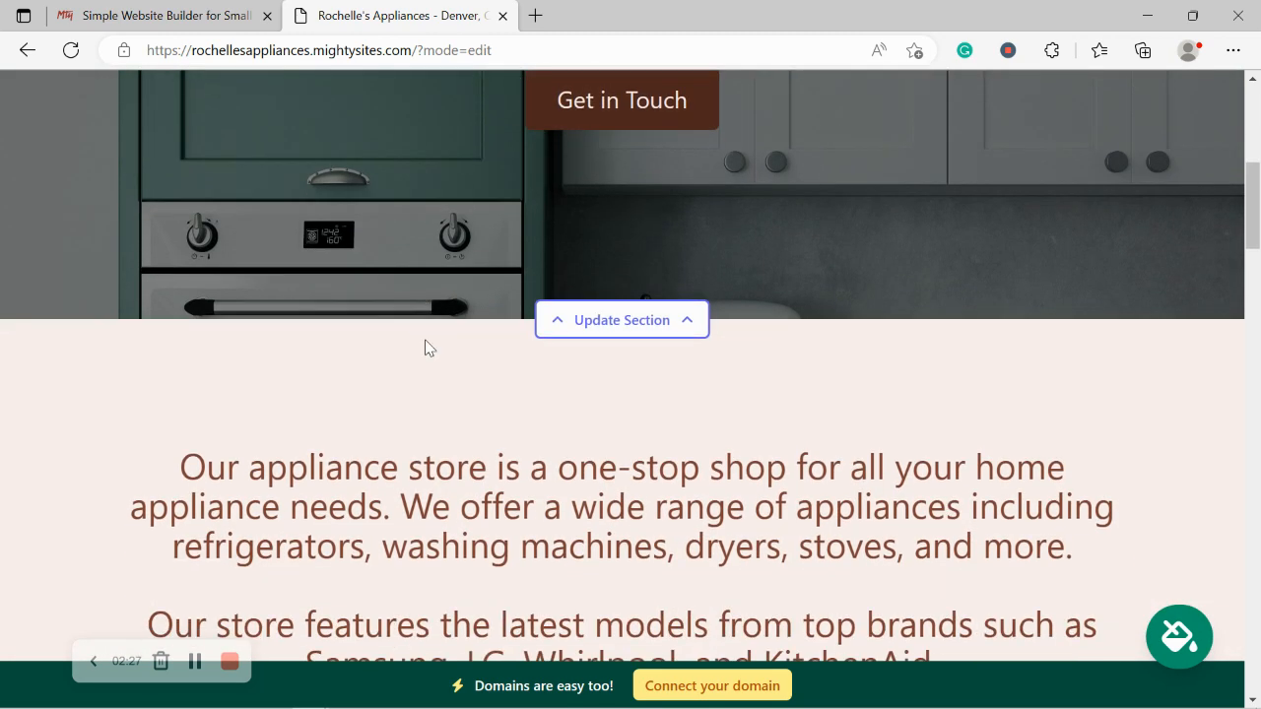
{"action": "scroll", "coordinate": [426, 346], "scroll_direction": "down", "scroll_amount": 4}
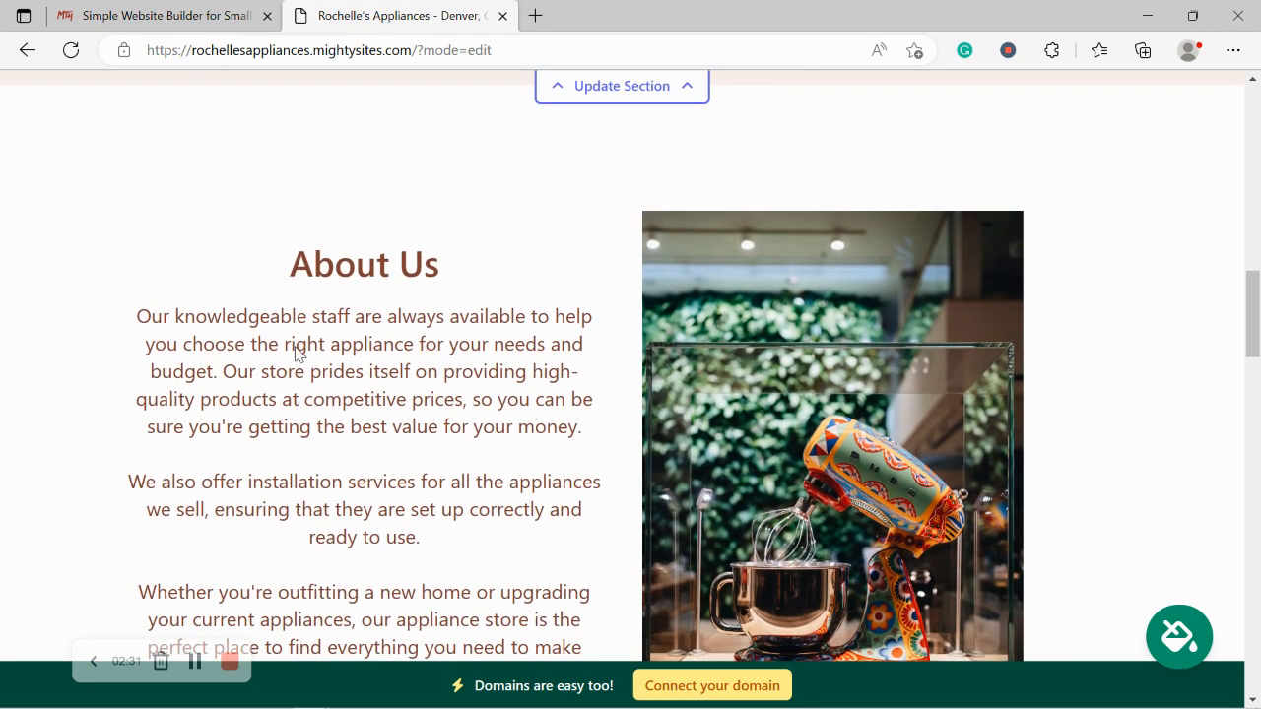
{"action": "left_click_drag", "start_coordinate": [288, 264], "coordinate": [489, 631]}
{"action": "left_click", "coordinate": [345, 479]}
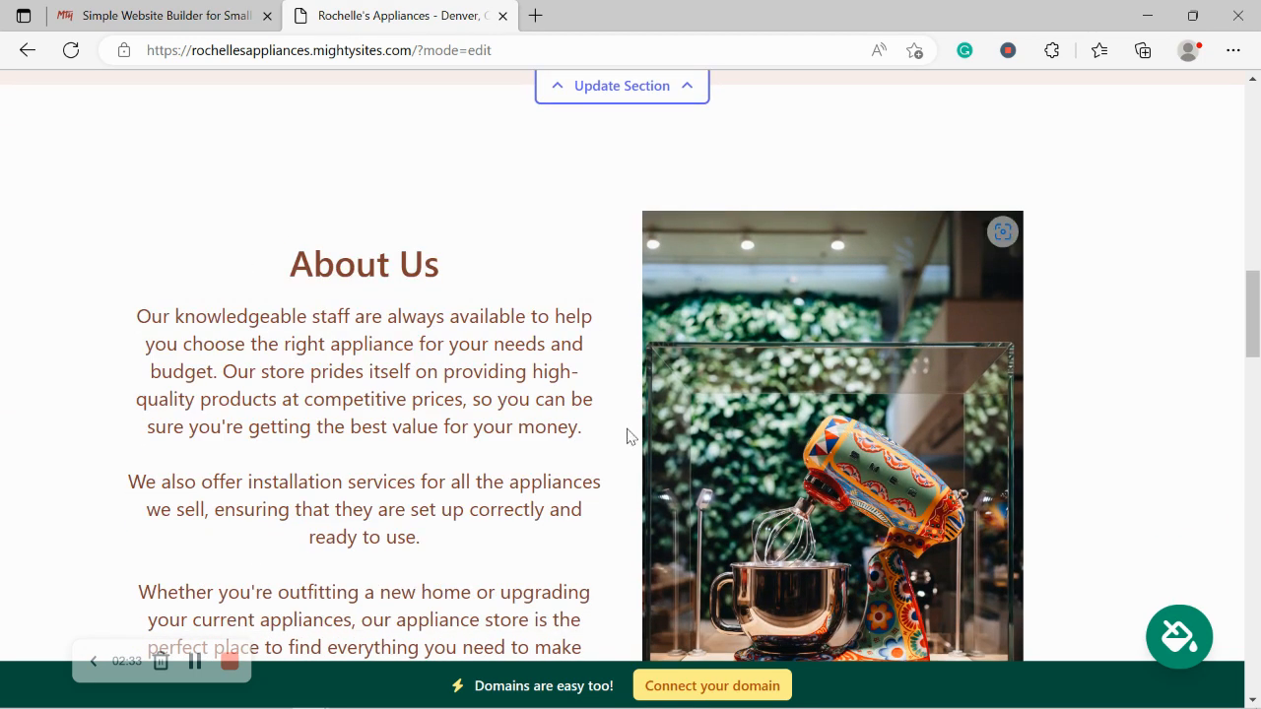
{"action": "scroll", "coordinate": [1154, 394], "scroll_direction": "down", "scroll_amount": 3}
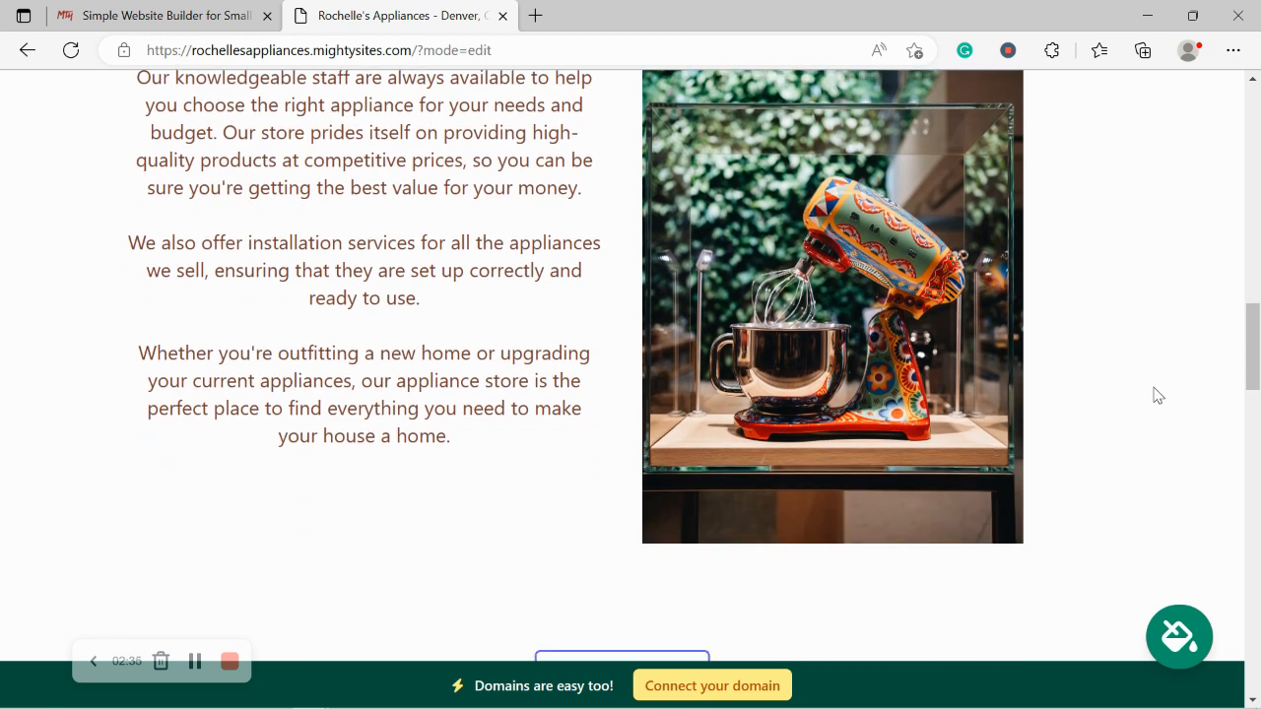
{"action": "scroll", "coordinate": [1154, 394], "scroll_direction": "up", "scroll_amount": 1}
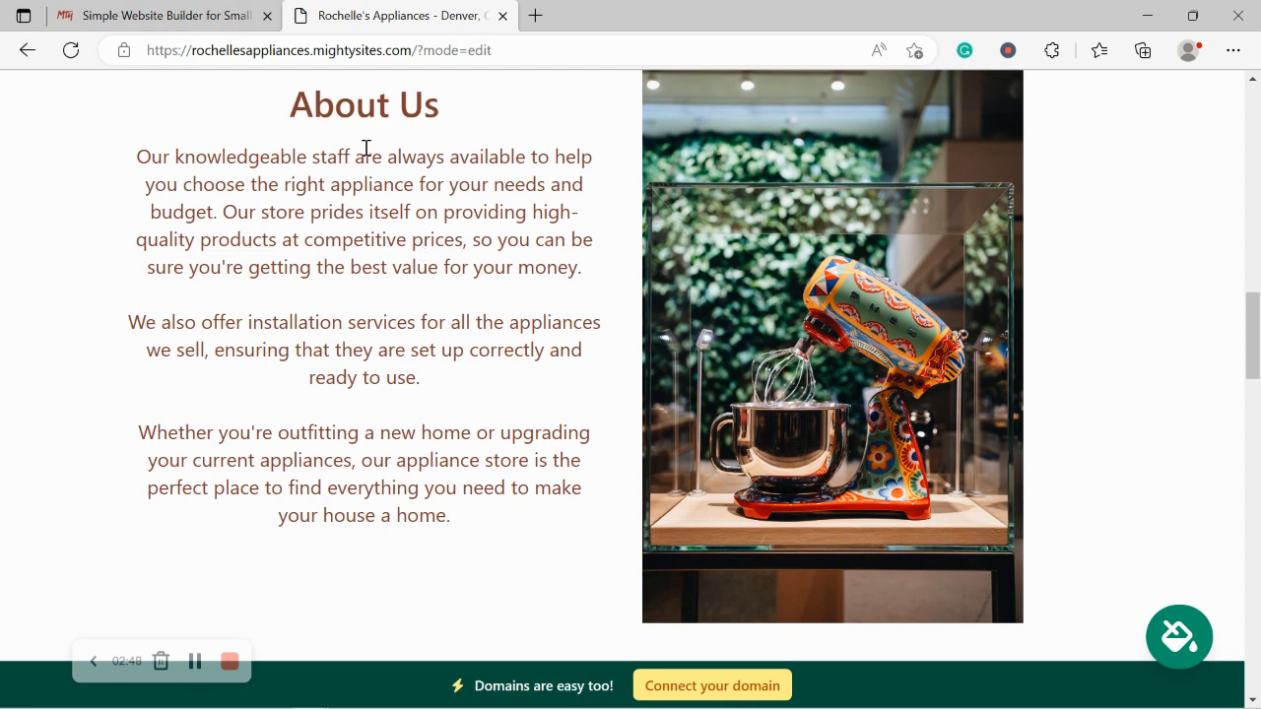
{"action": "scroll", "coordinate": [365, 147], "scroll_direction": "down", "scroll_amount": 4}
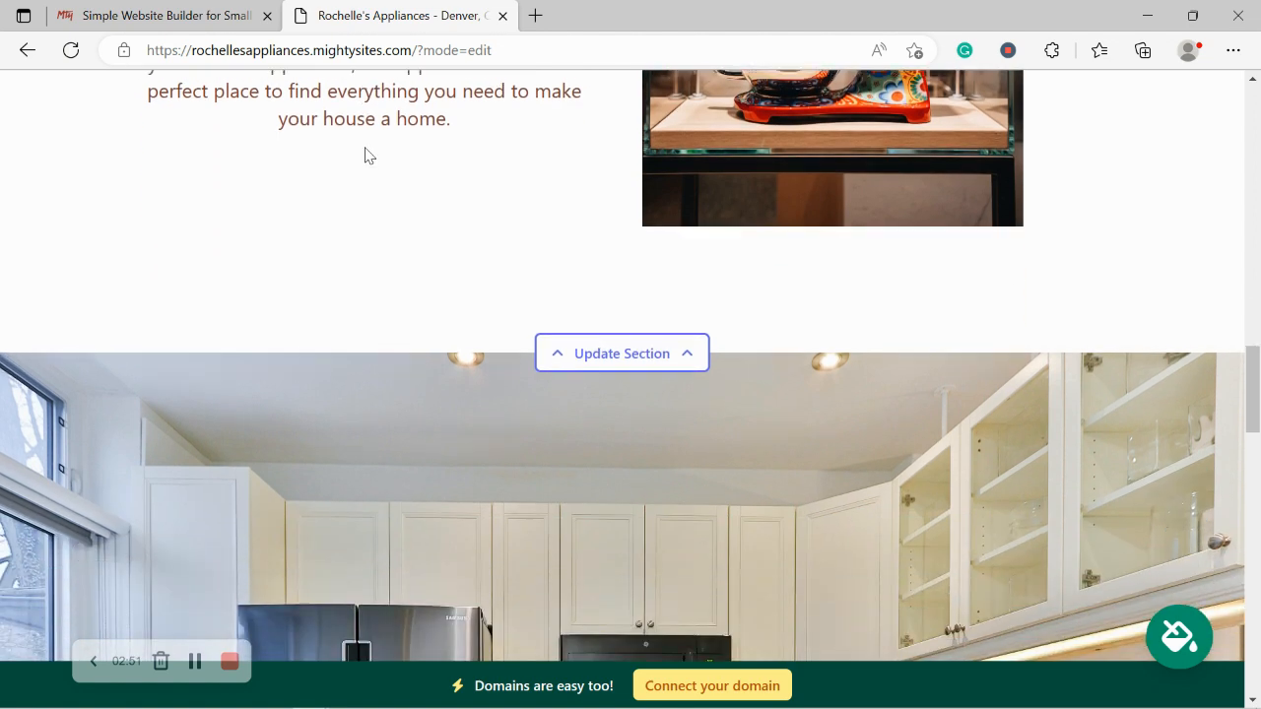
{"action": "scroll", "coordinate": [364, 155], "scroll_direction": "down", "scroll_amount": 5}
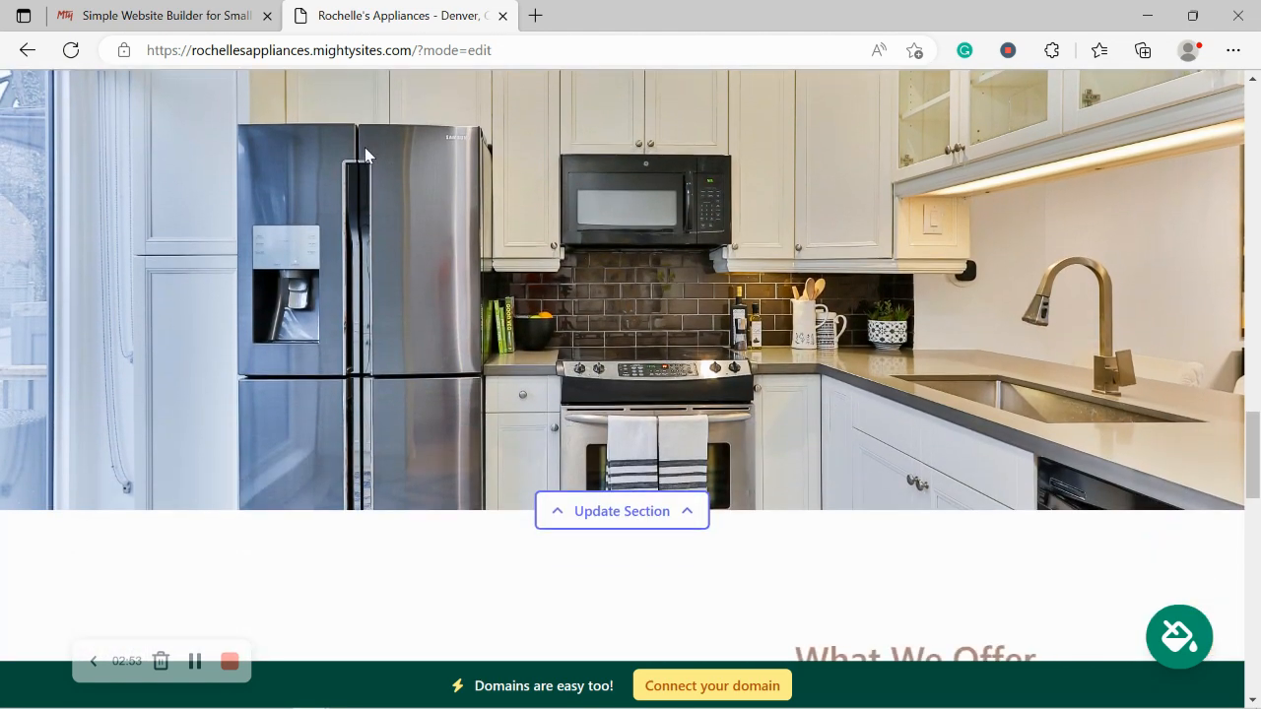
{"action": "scroll", "coordinate": [365, 155], "scroll_direction": "down", "scroll_amount": 5}
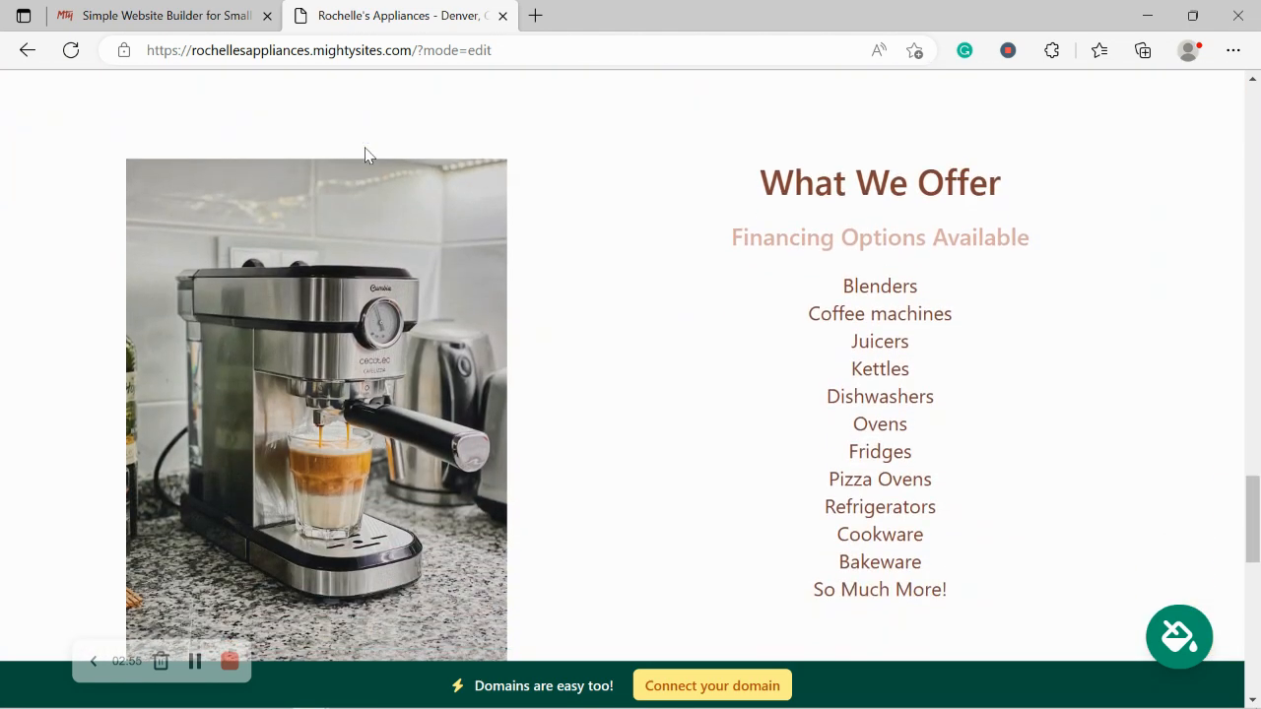
{"action": "scroll", "coordinate": [364, 154], "scroll_direction": "down", "scroll_amount": 4}
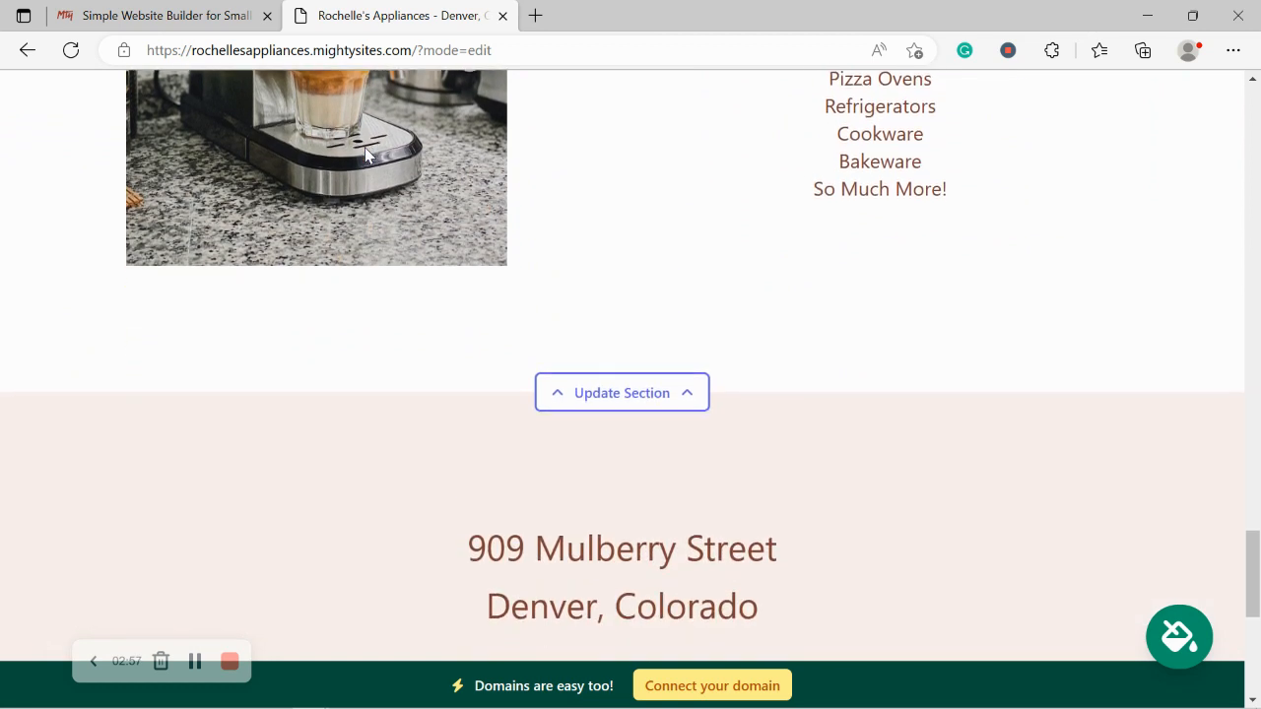
{"action": "scroll", "coordinate": [365, 155], "scroll_direction": "down", "scroll_amount": 6}
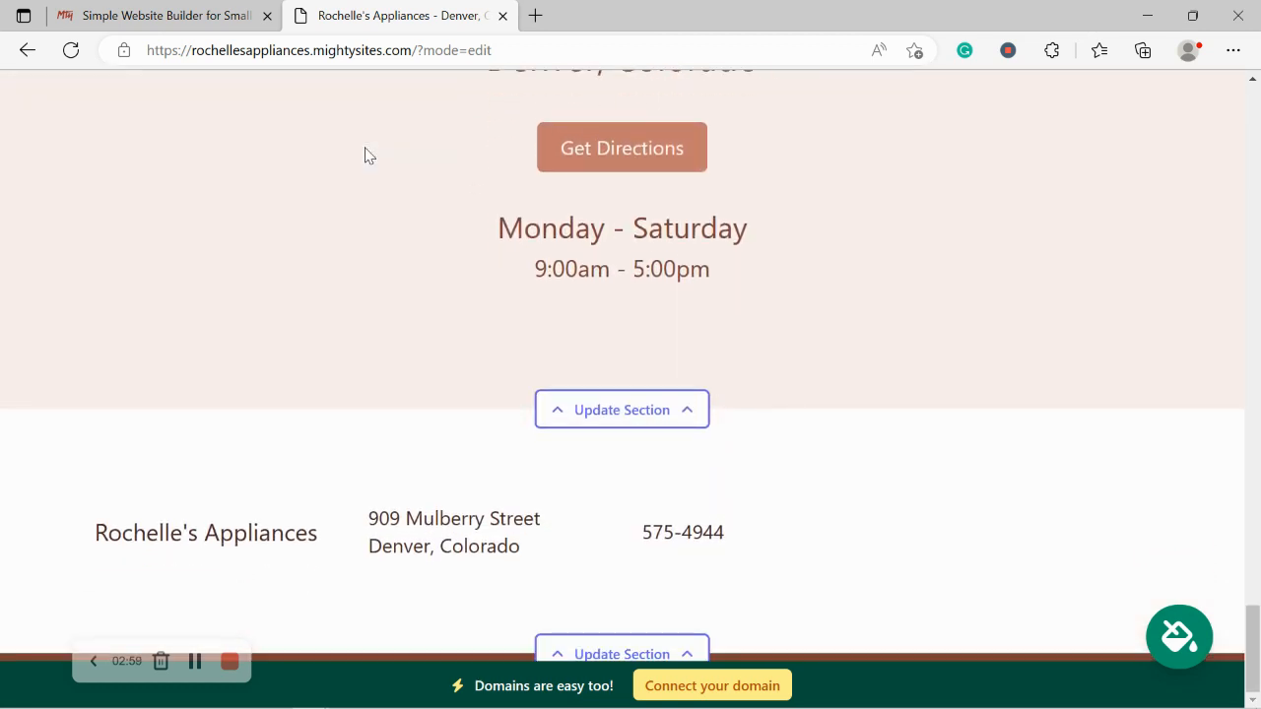
{"action": "scroll", "coordinate": [364, 155], "scroll_direction": "up", "scroll_amount": 6}
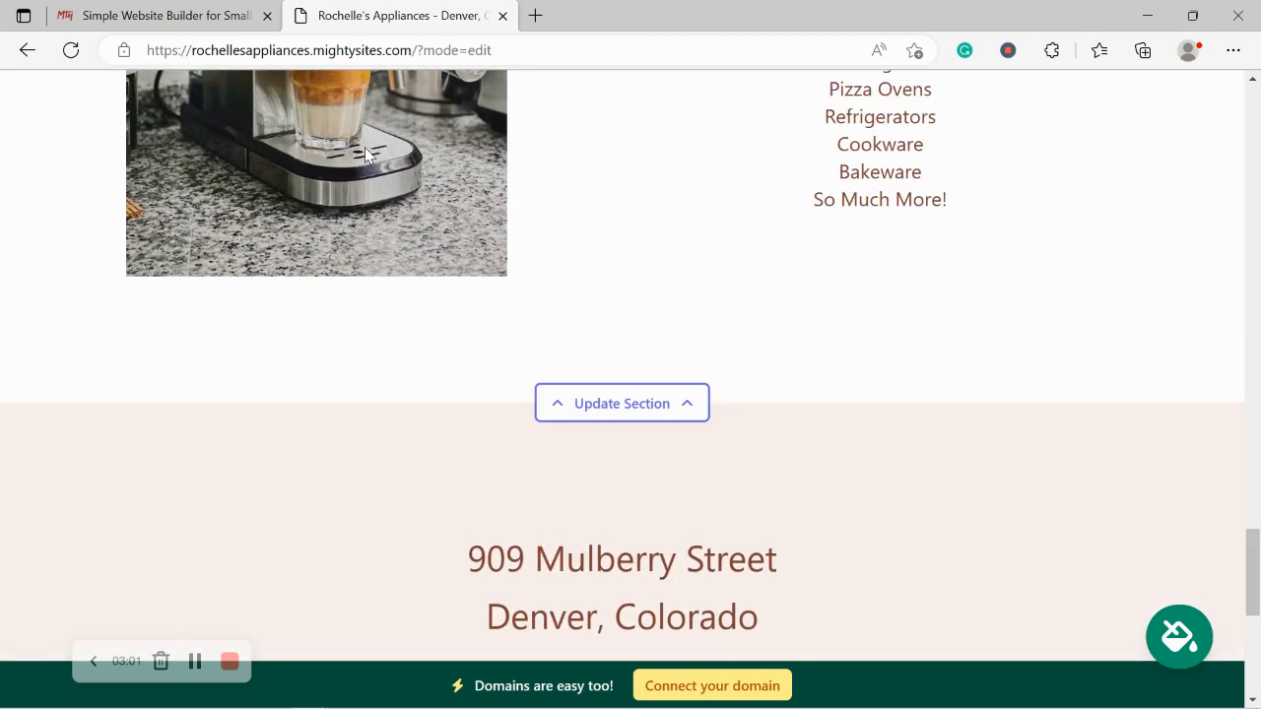
{"action": "scroll", "coordinate": [364, 155], "scroll_direction": "up", "scroll_amount": 6}
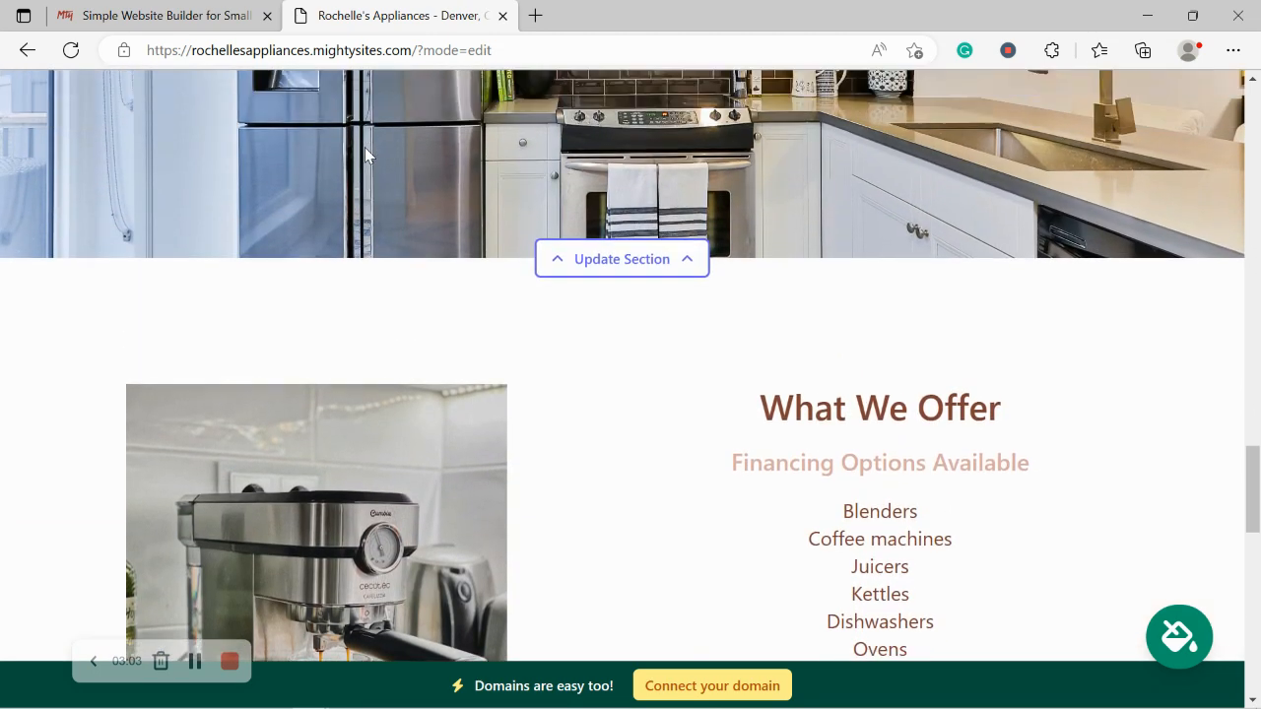
{"action": "scroll", "coordinate": [364, 148], "scroll_direction": "up", "scroll_amount": 4}
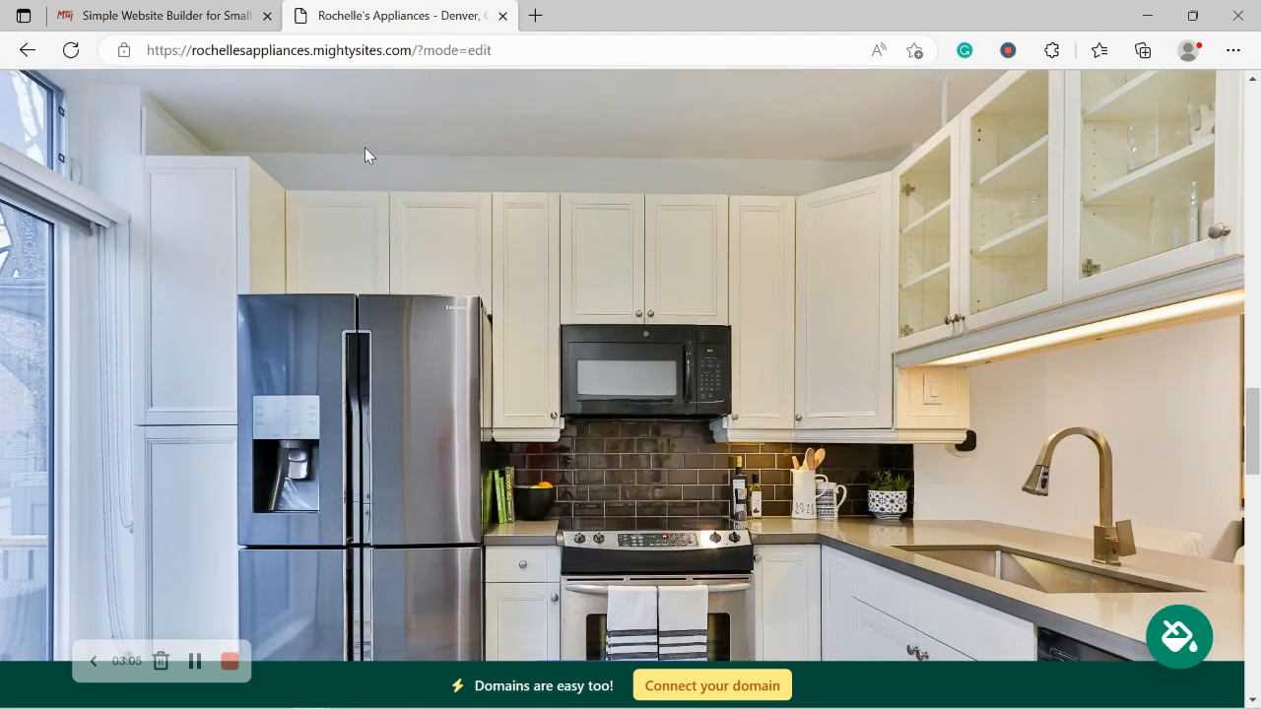
{"action": "scroll", "coordinate": [365, 155], "scroll_direction": "up", "scroll_amount": 4}
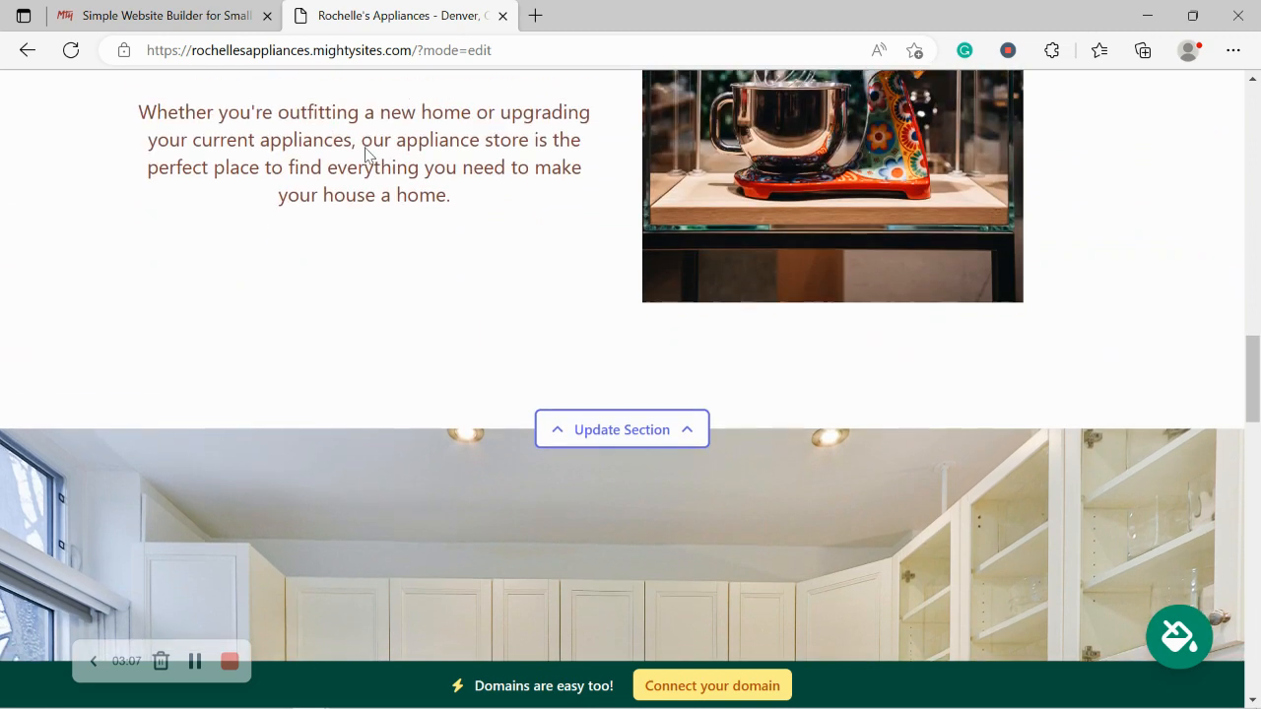
{"action": "scroll", "coordinate": [365, 155], "scroll_direction": "up", "scroll_amount": 5}
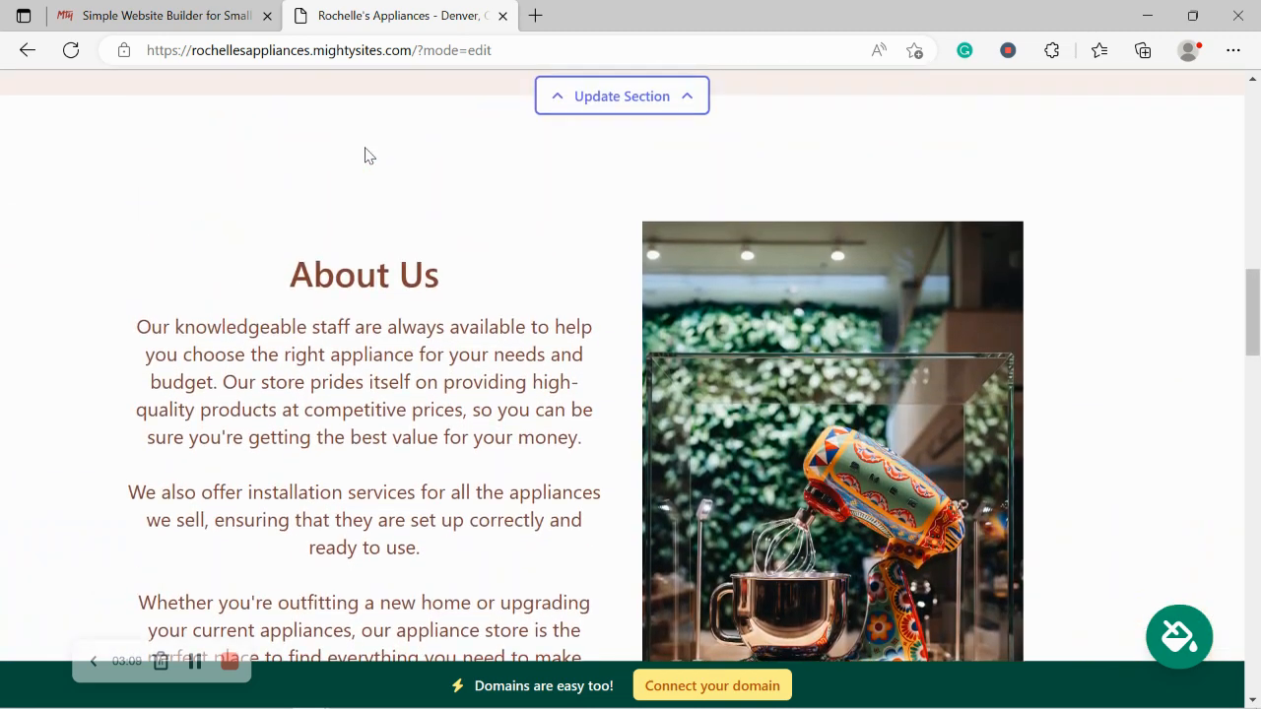
{"action": "scroll", "coordinate": [365, 155], "scroll_direction": "up", "scroll_amount": 5}
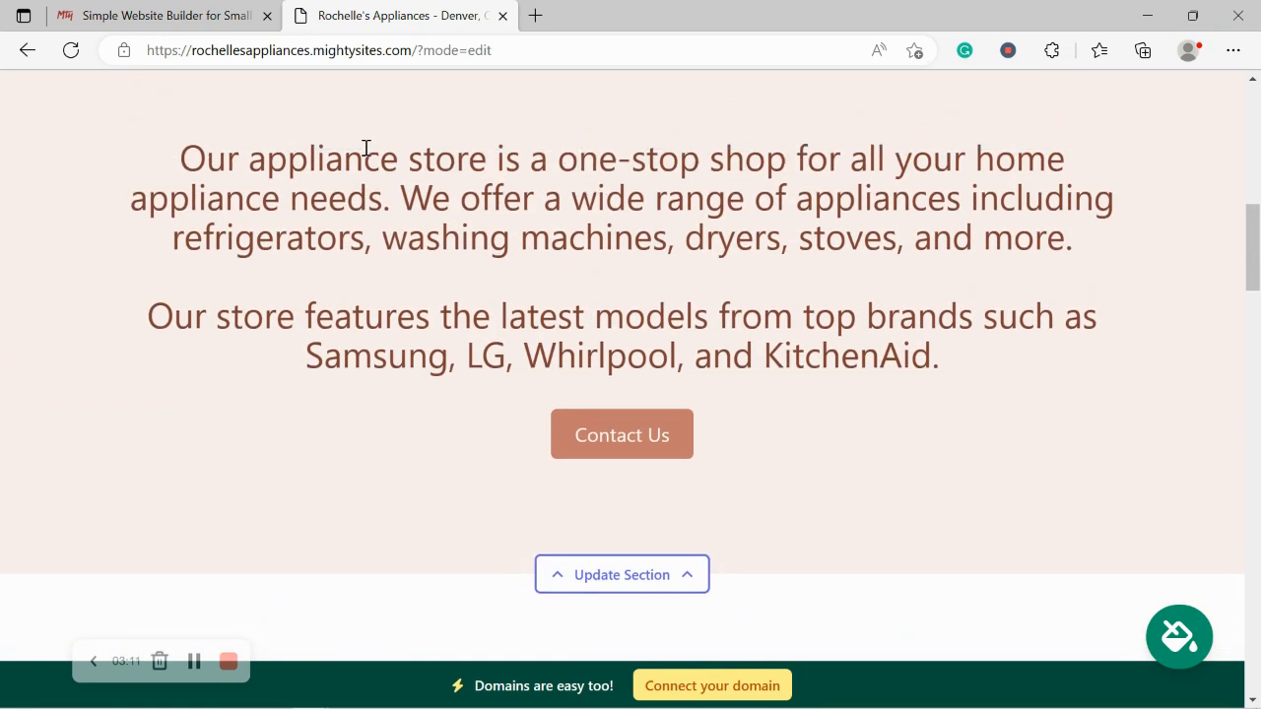
{"action": "scroll", "coordinate": [364, 147], "scroll_direction": "up", "scroll_amount": 5}
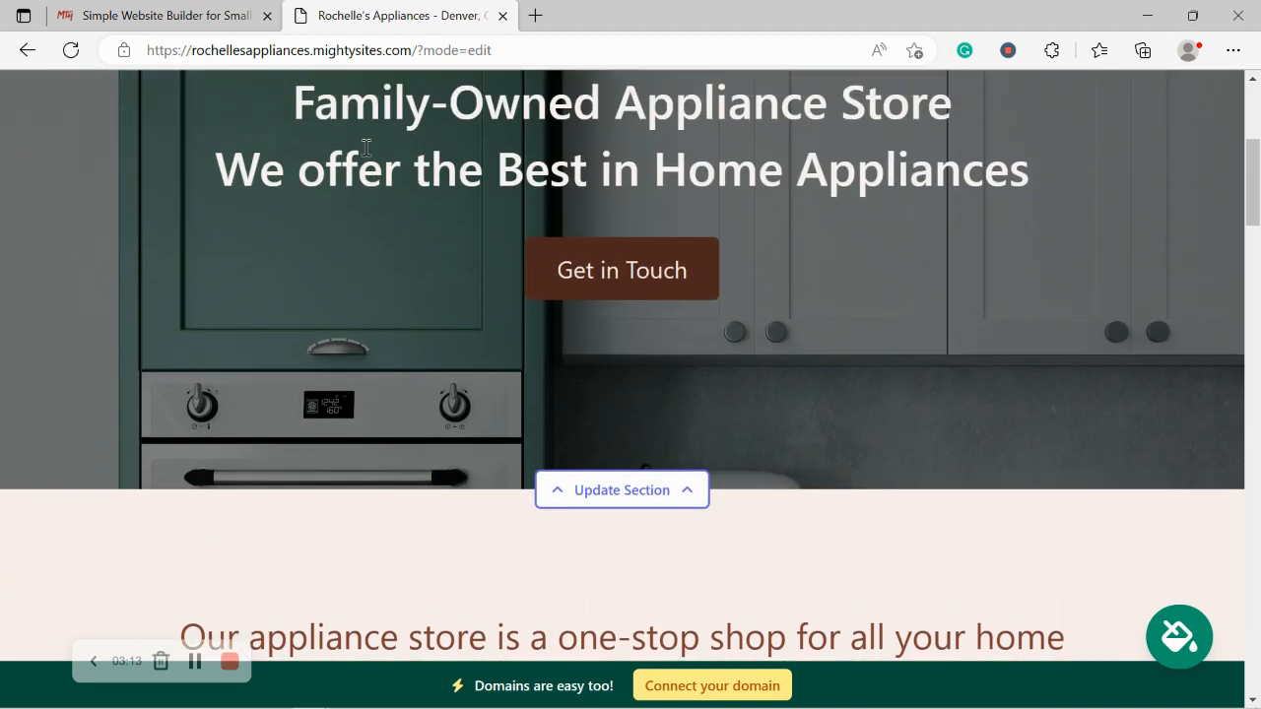
{"action": "scroll", "coordinate": [365, 149], "scroll_direction": "up", "scroll_amount": 4}
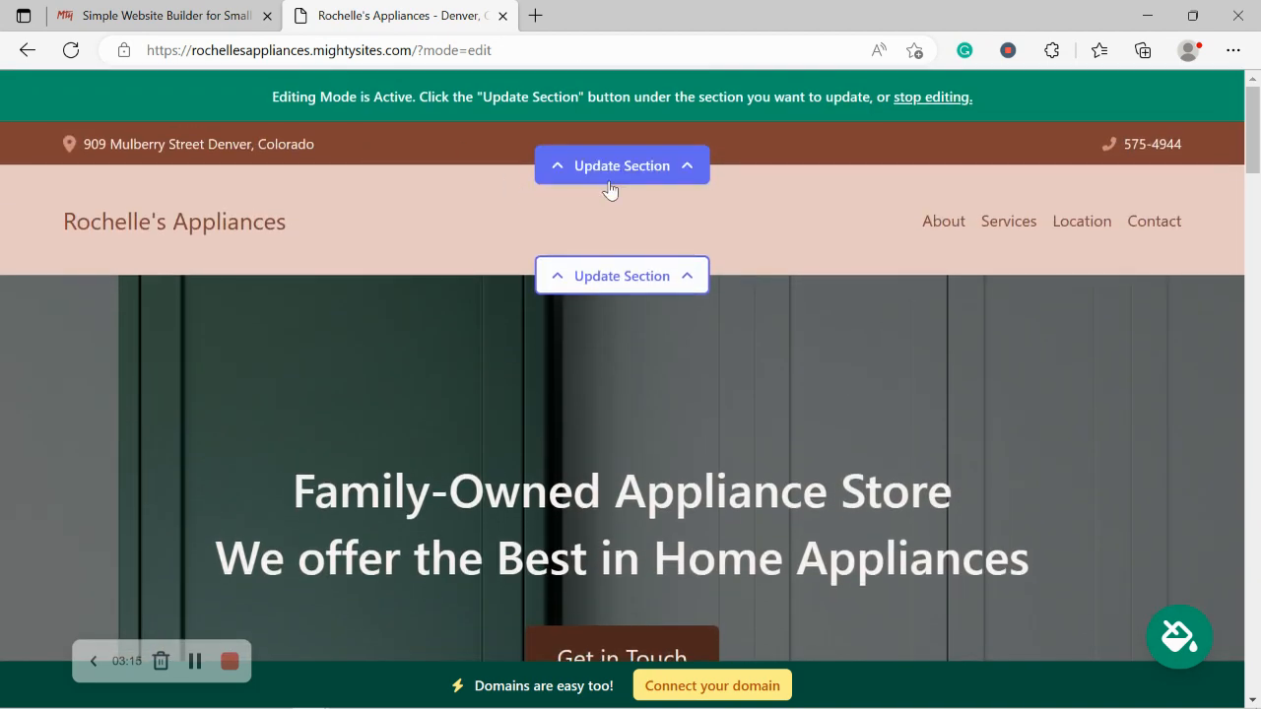
Step: In the top bar's location settings, enable 'Show email on site'
{"action": "left_click", "coordinate": [610, 168]}
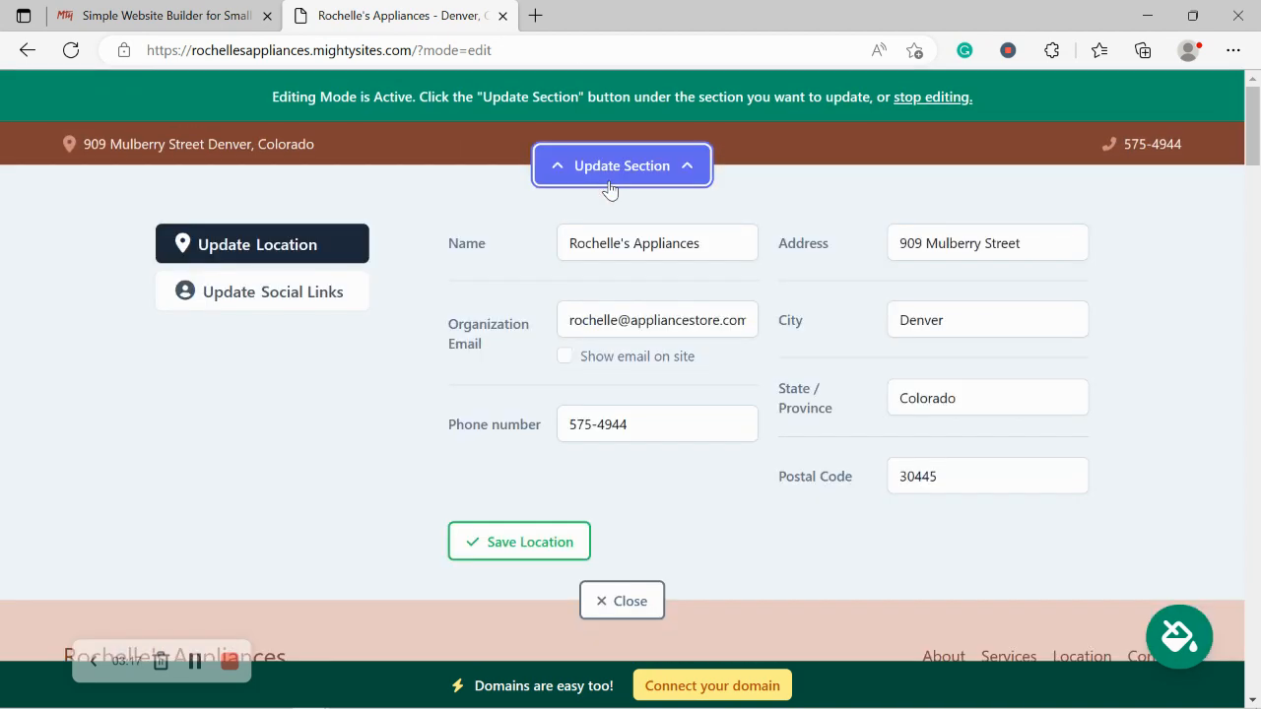
{"action": "left_click", "coordinate": [561, 364]}
{"action": "left_click", "coordinate": [564, 359]}
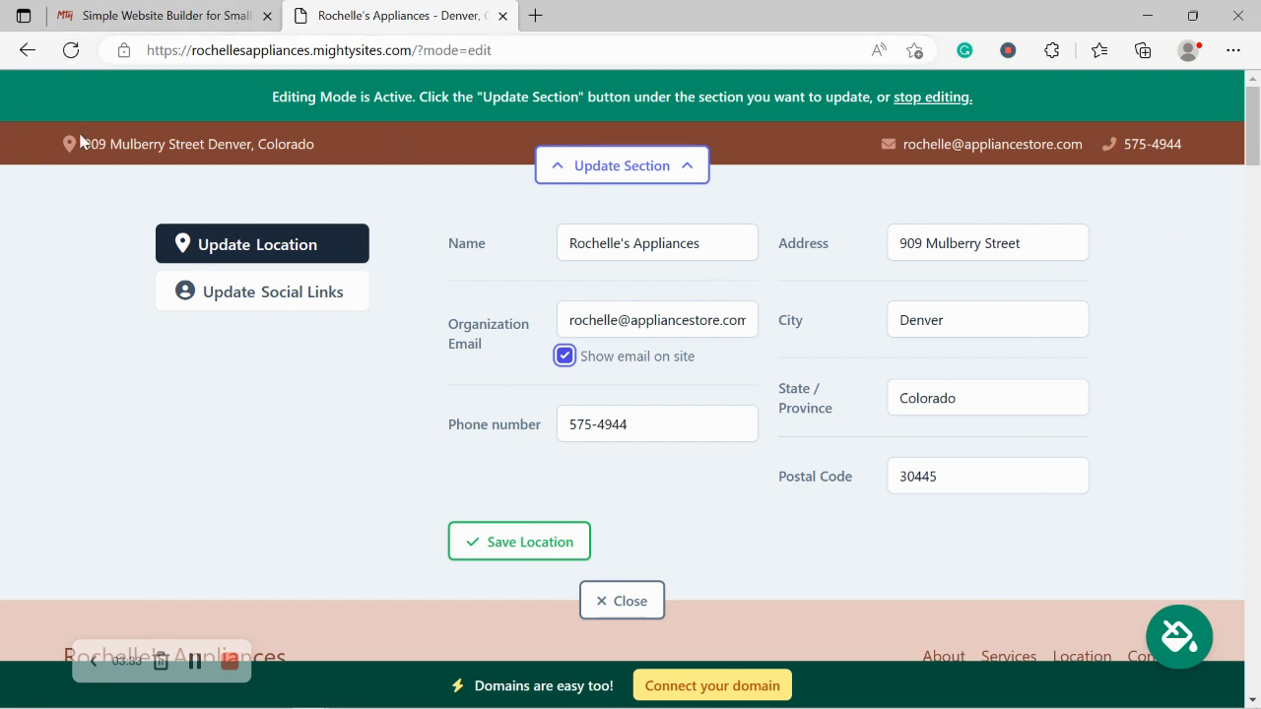
Step: Test the header address's Google Maps directions link, close it, and save the location
{"action": "left_click", "coordinate": [236, 155]}
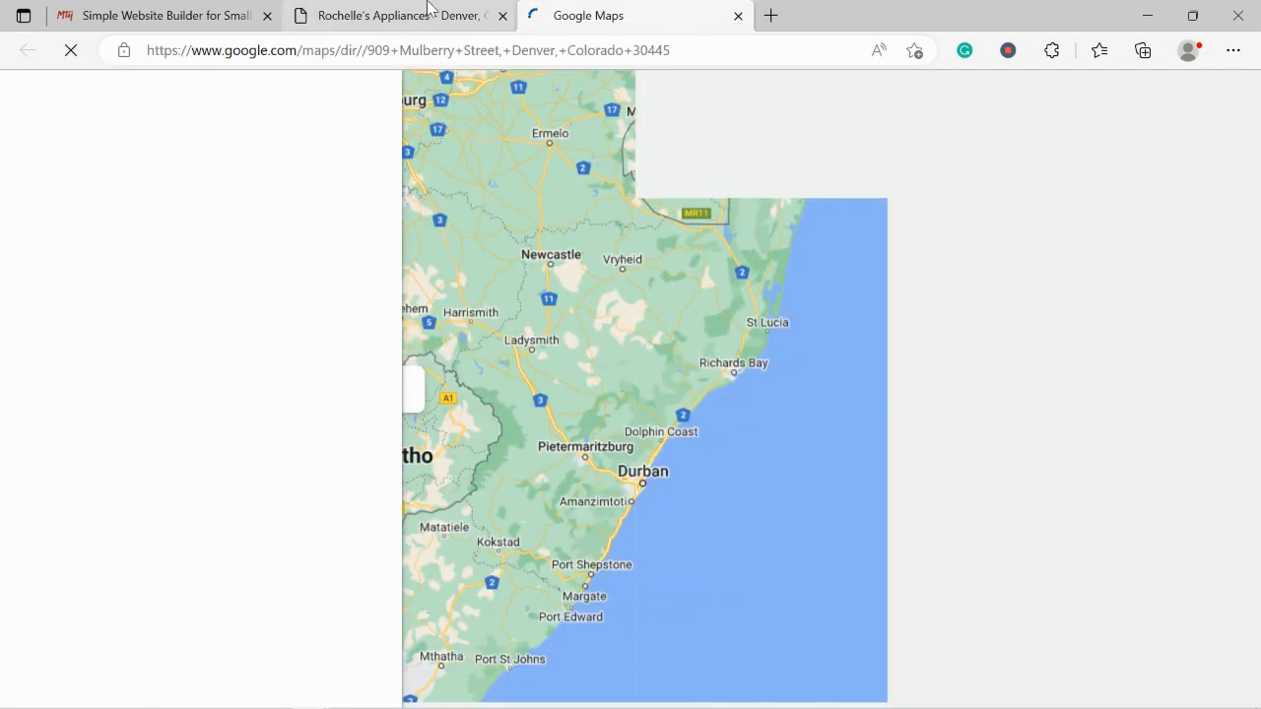
{"action": "left_click", "coordinate": [399, 16]}
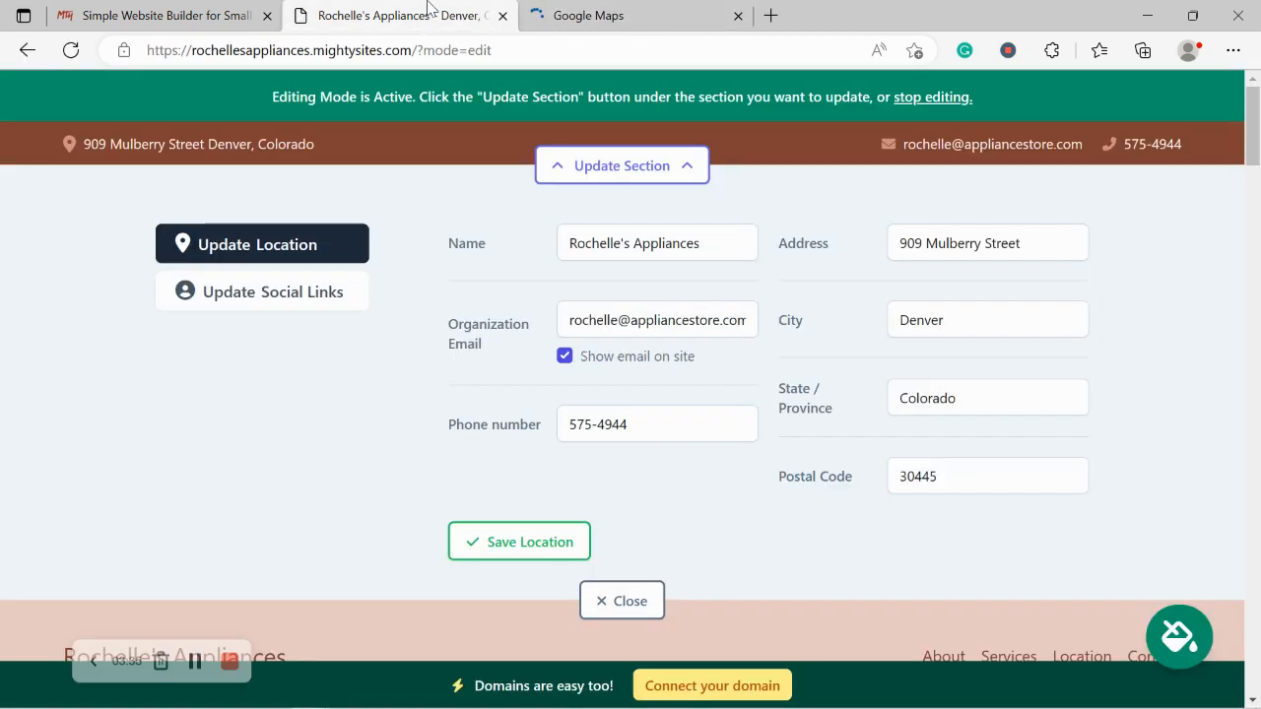
{"action": "left_click", "coordinate": [738, 16]}
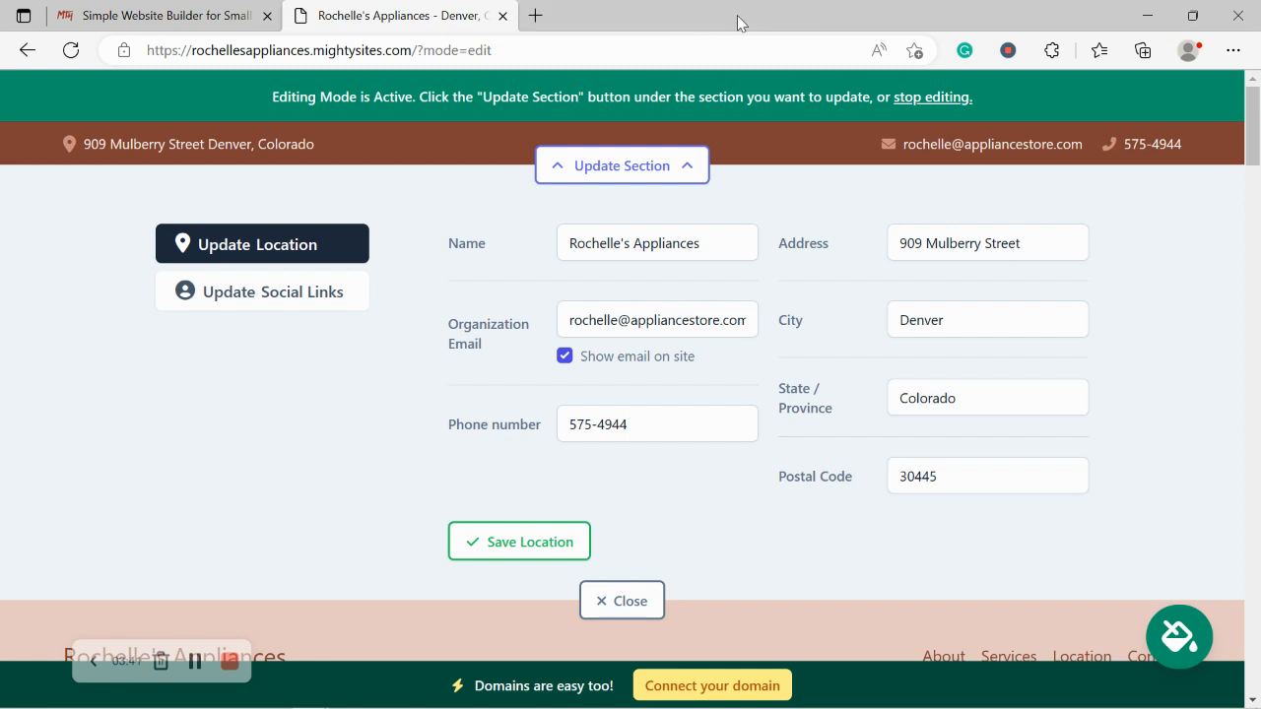
{"action": "left_click", "coordinate": [502, 542]}
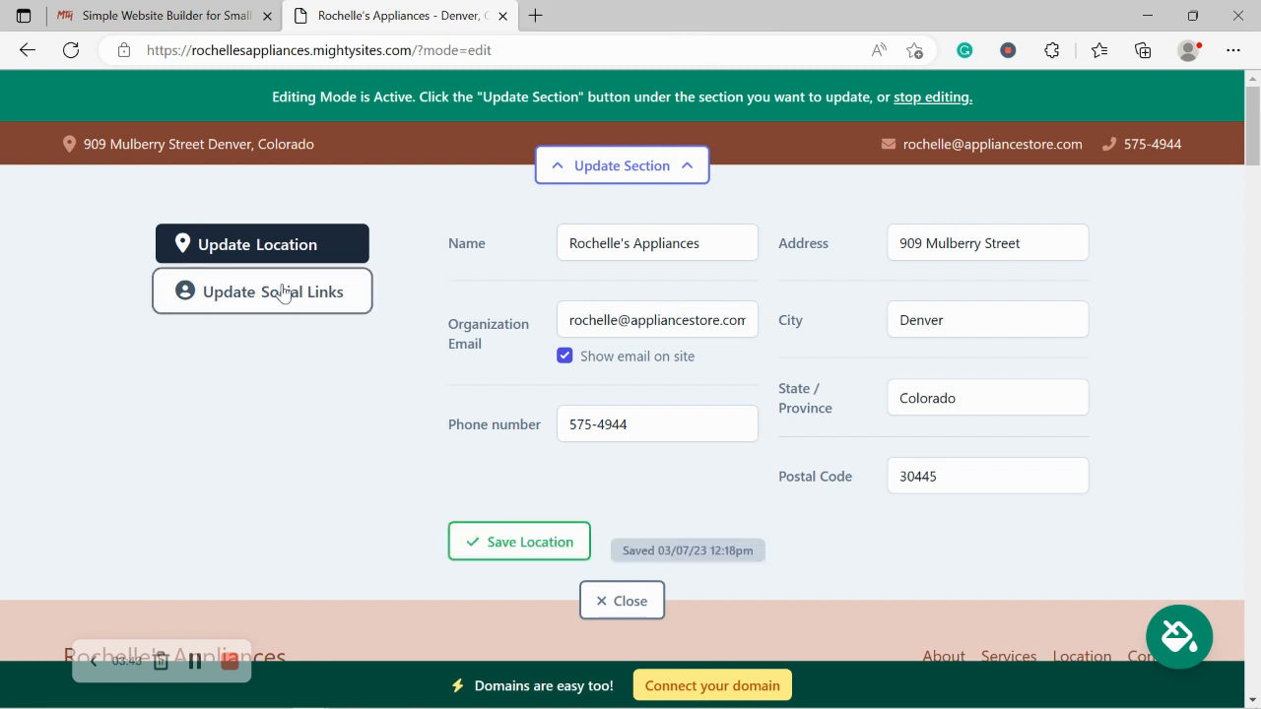
Step: Add the Instagram handle mightysites to the social links, save, and close the editor
{"action": "left_click", "coordinate": [283, 292]}
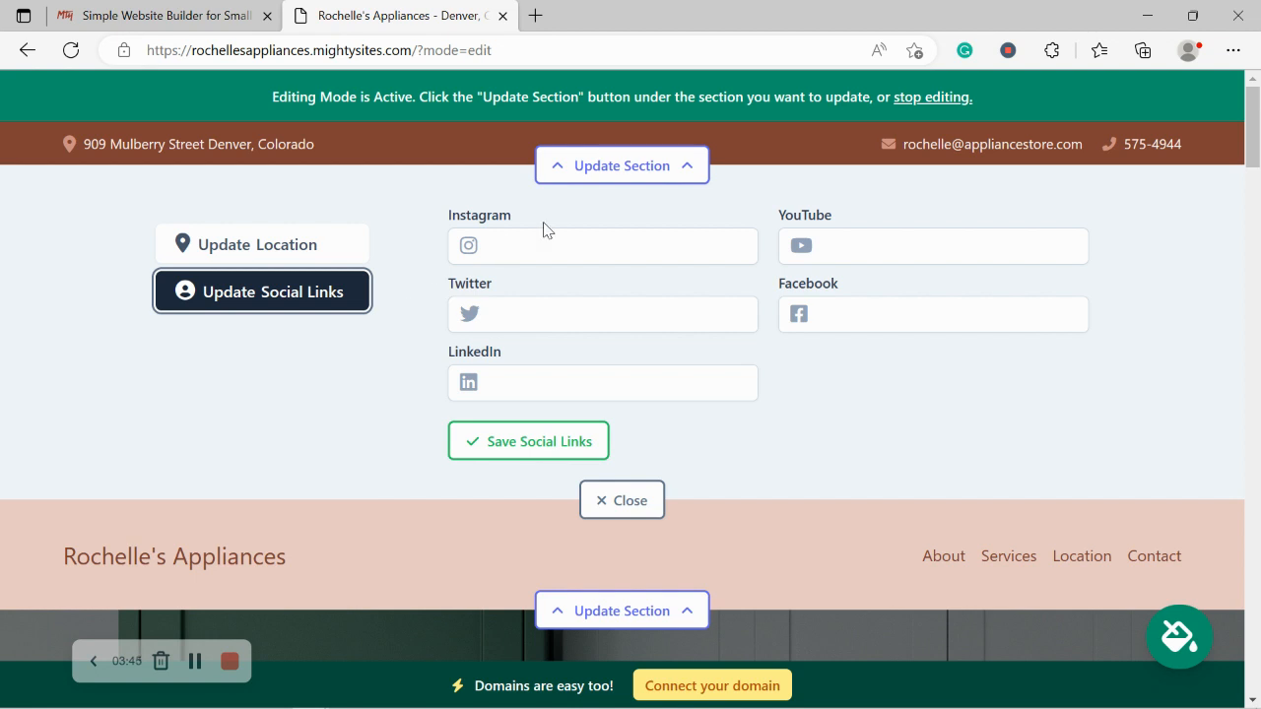
{"action": "left_click", "coordinate": [552, 246]}
{"action": "type", "text": "mightysites"}
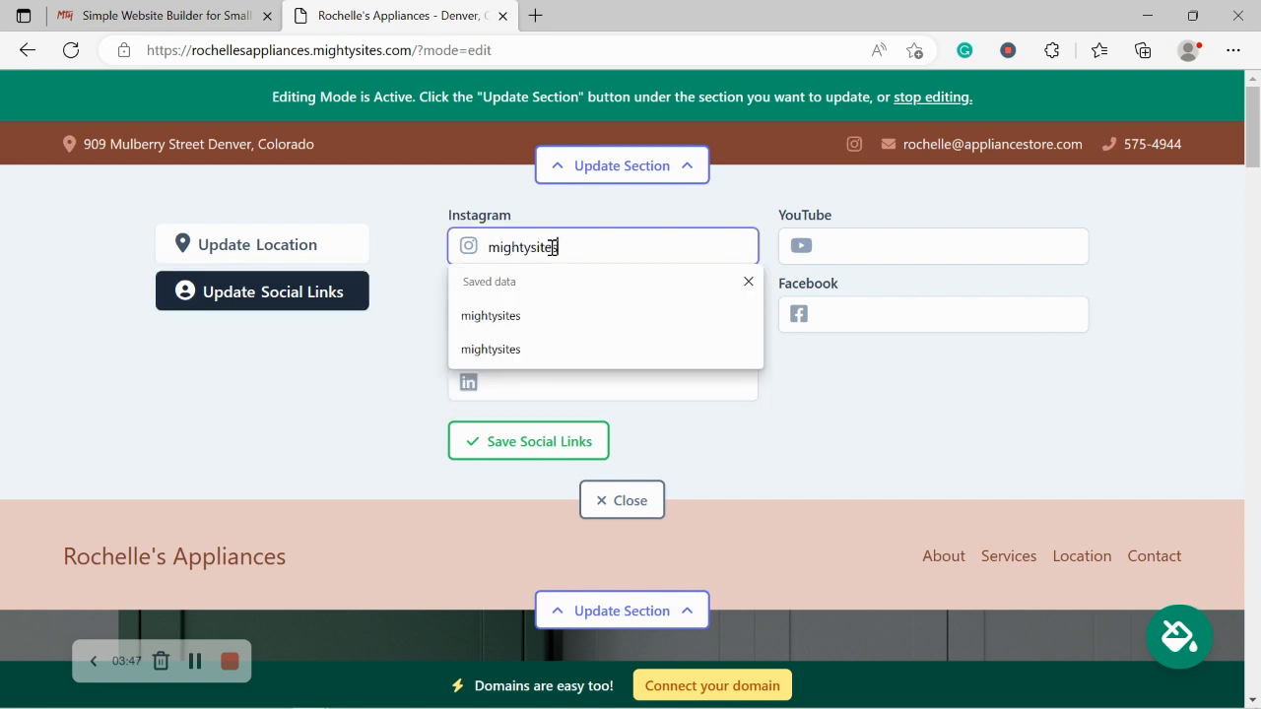
{"action": "key", "text": "Return"}
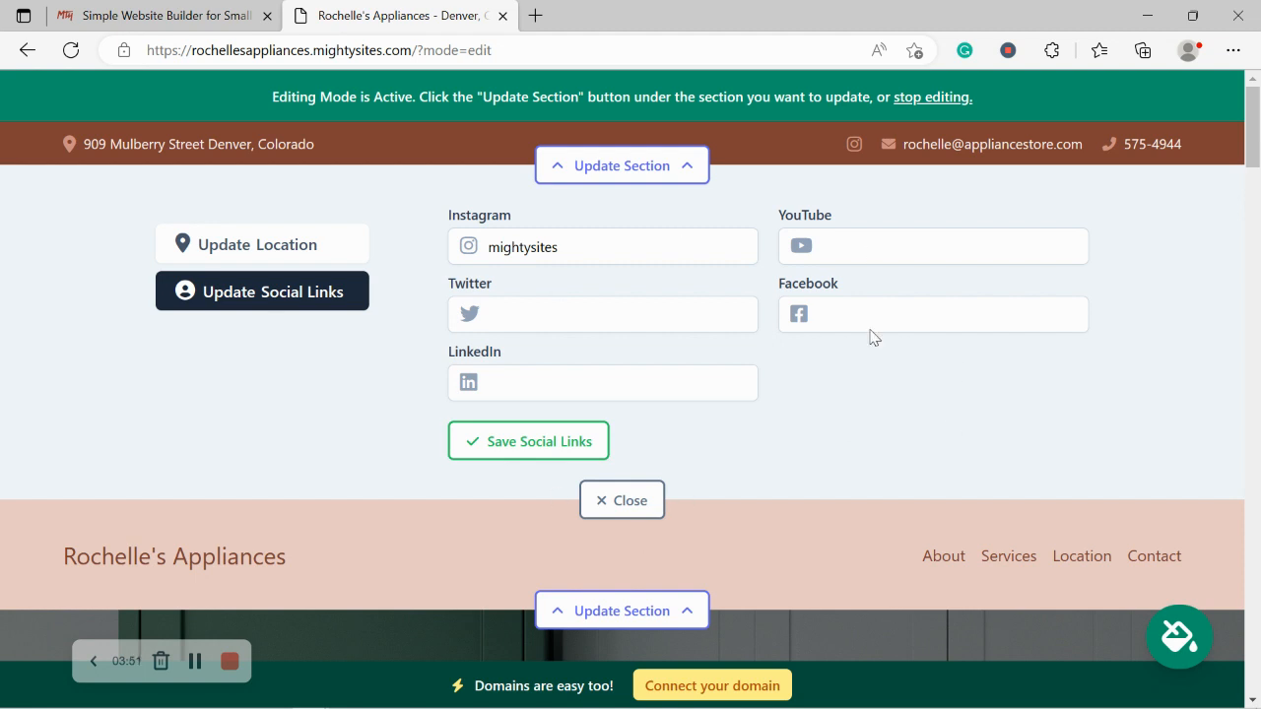
{"action": "left_click", "coordinate": [564, 453]}
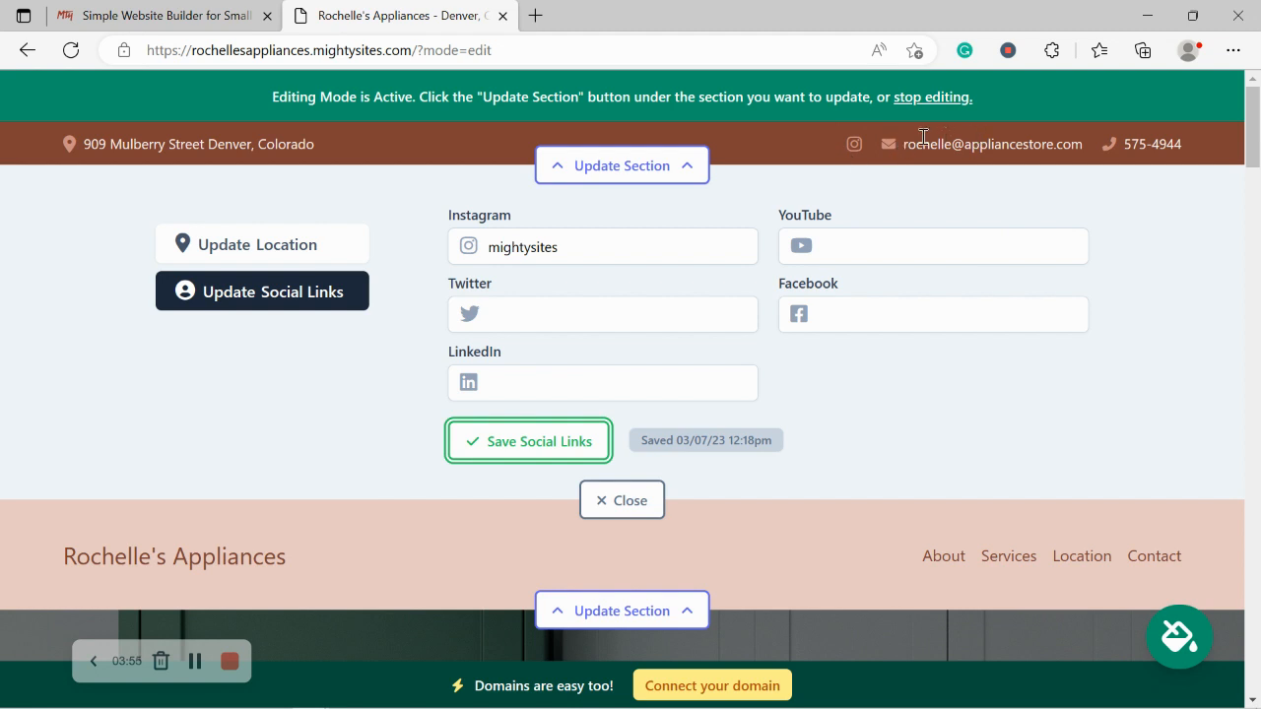
{"action": "left_click", "coordinate": [549, 452]}
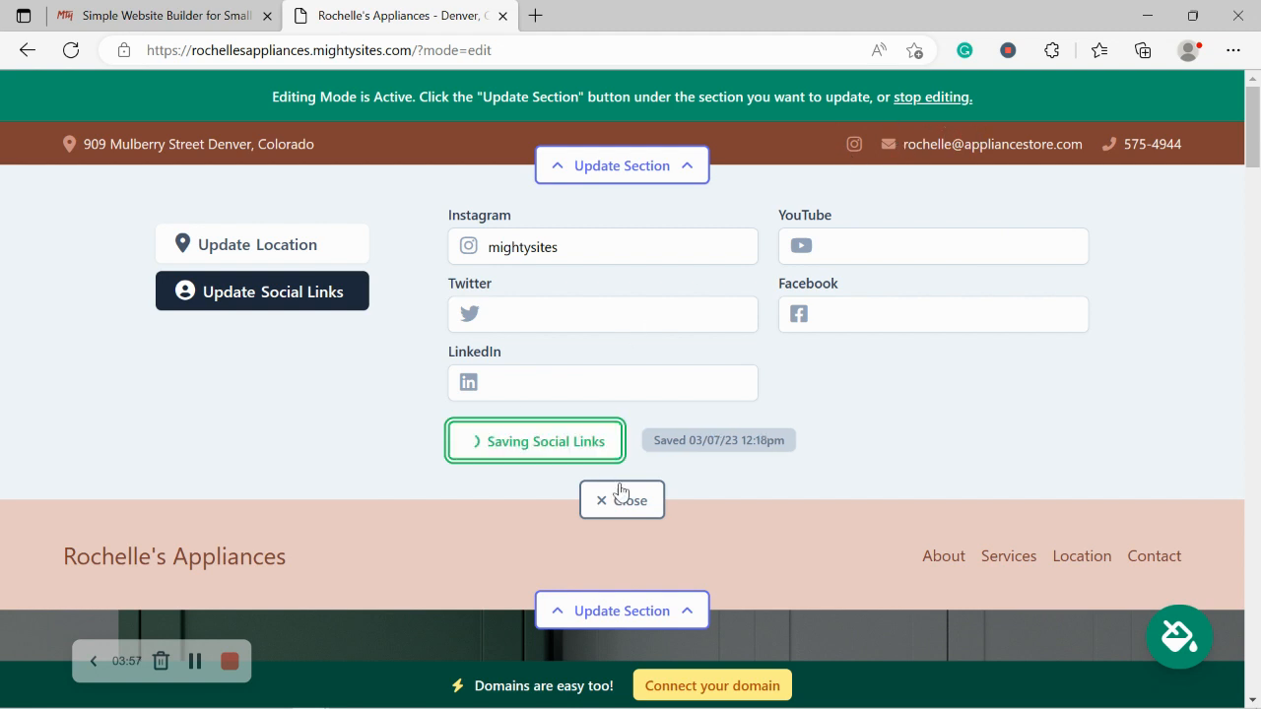
{"action": "left_click", "coordinate": [613, 499]}
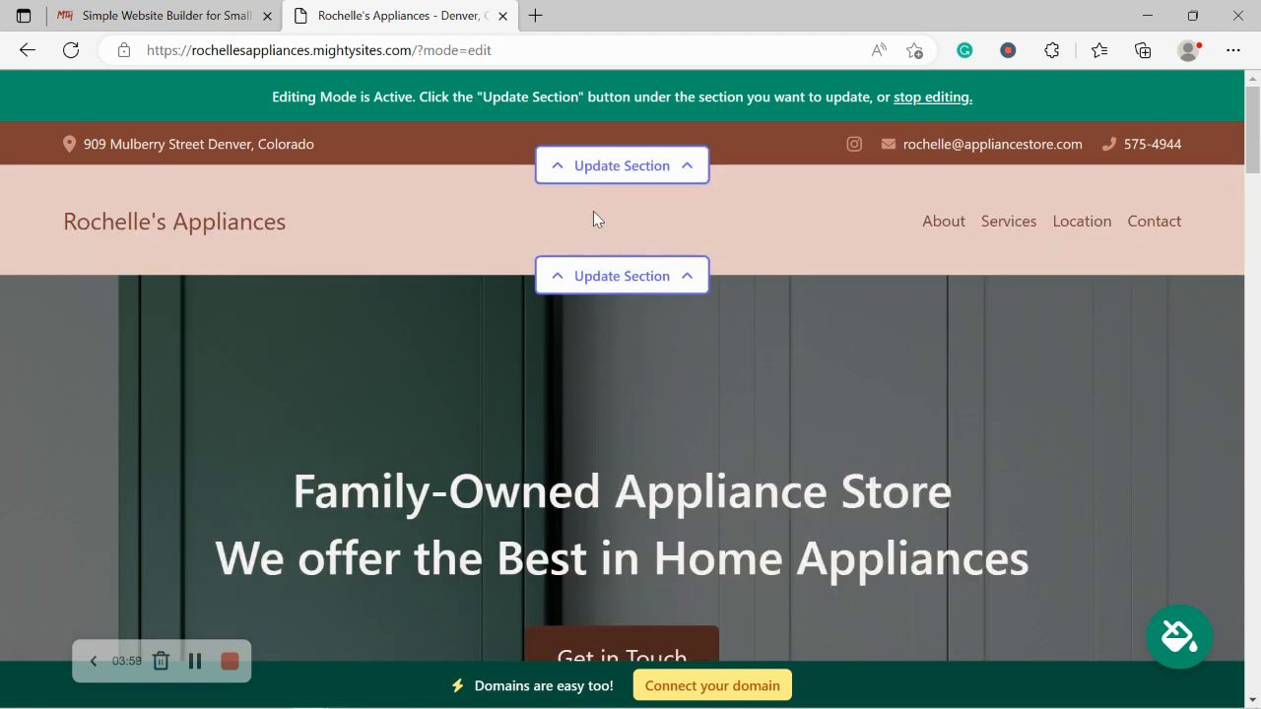
{"action": "left_click", "coordinate": [626, 276]}
Step: Upload the 'Mighty Sites Logo YouTube' image from Pictures as the header logo and save
{"action": "left_click", "coordinate": [234, 414]}
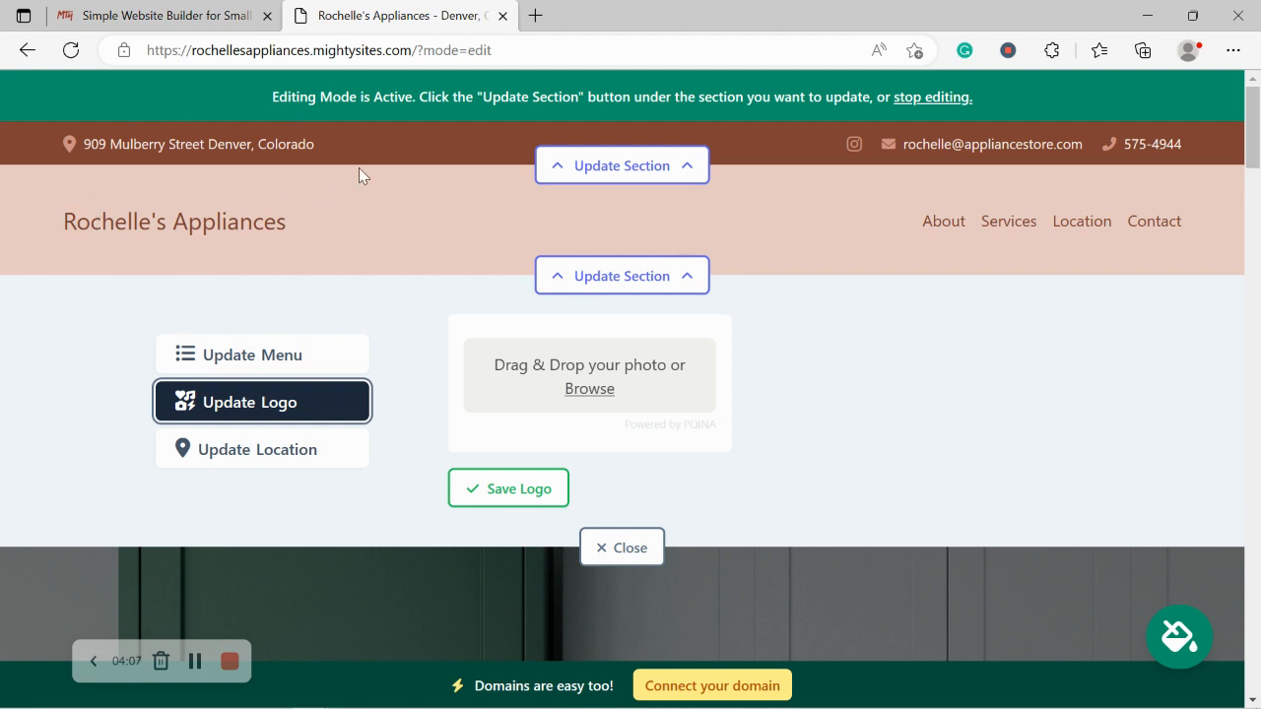
{"action": "left_click", "coordinate": [594, 393]}
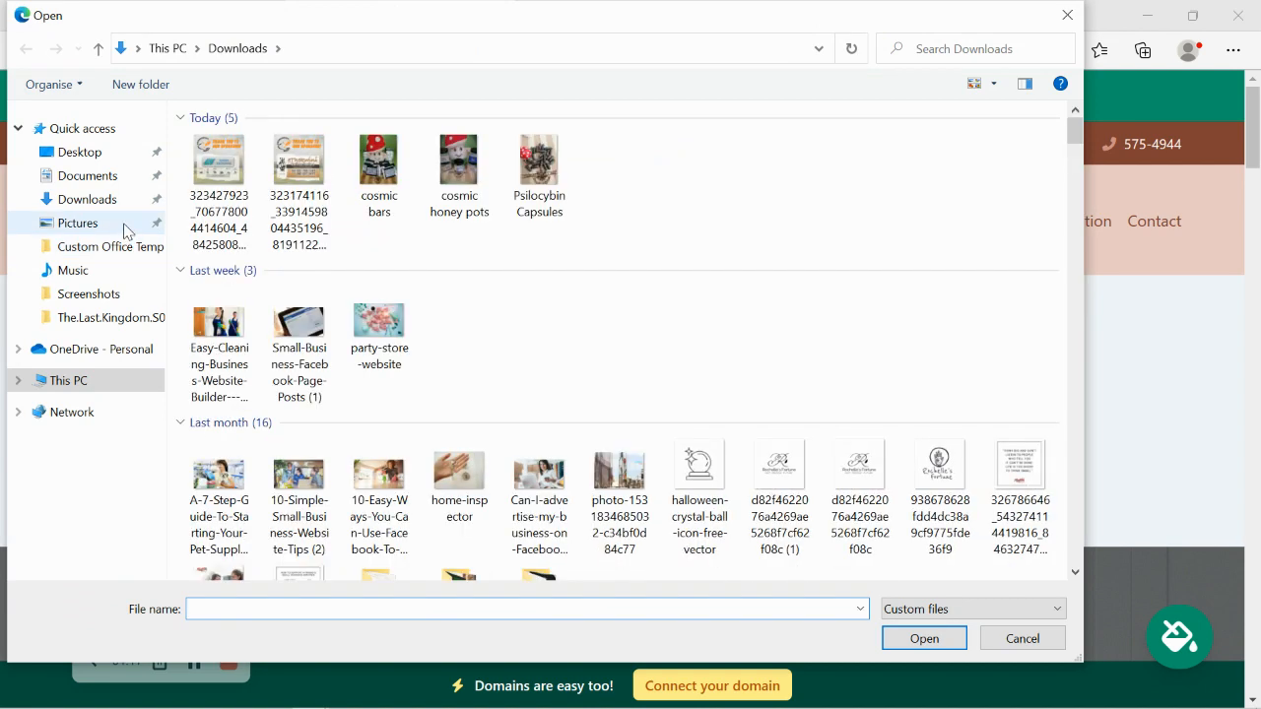
{"action": "left_click", "coordinate": [125, 225]}
{"action": "left_click", "coordinate": [711, 159]}
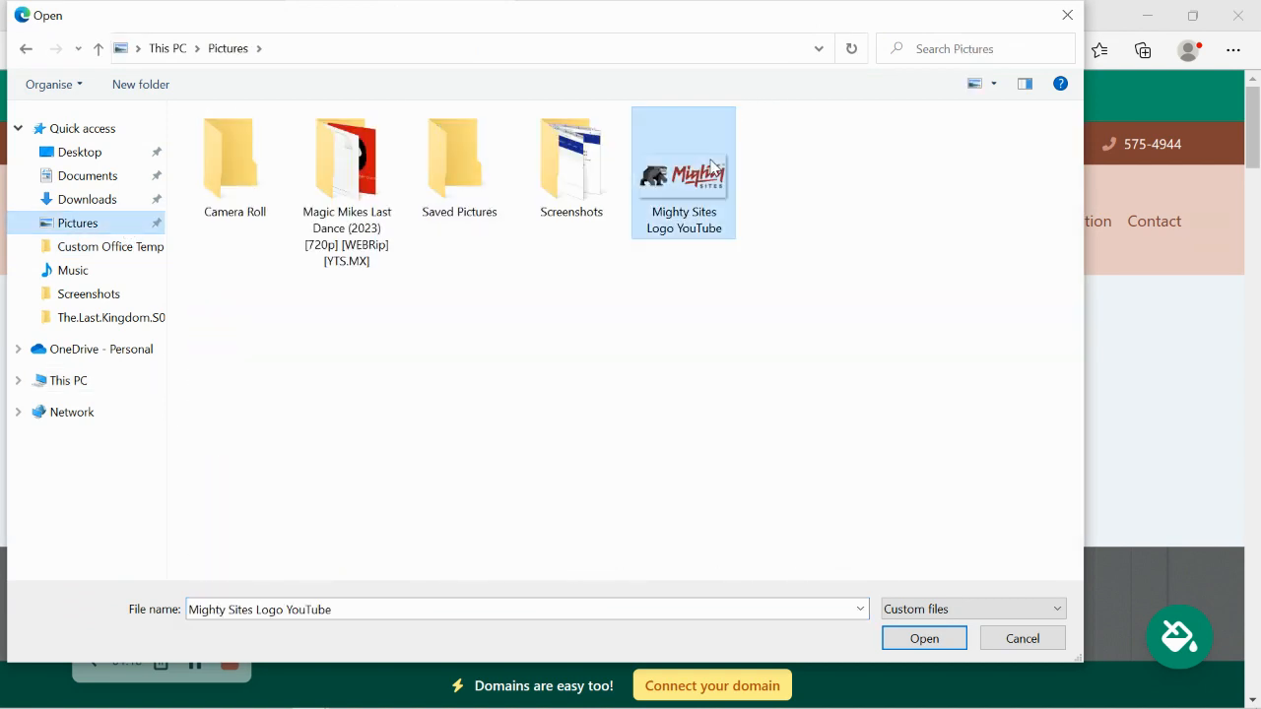
{"action": "double_click", "coordinate": [713, 164]}
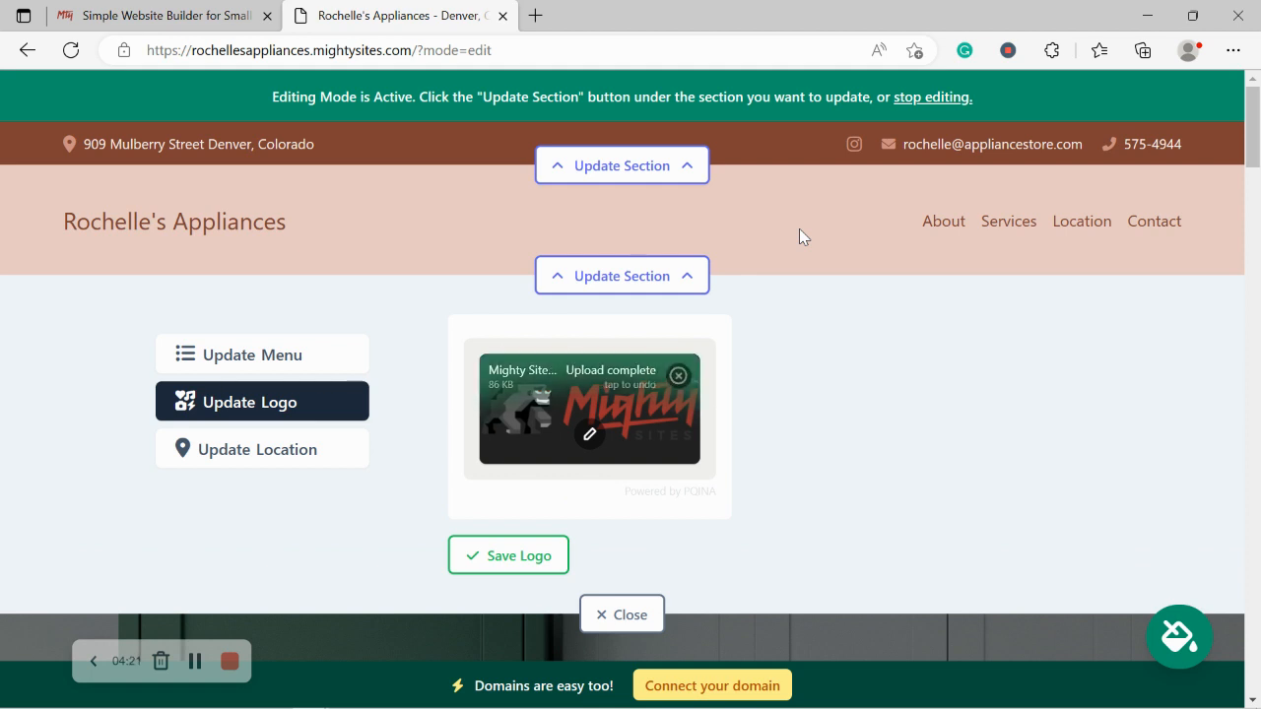
{"action": "left_click", "coordinate": [496, 559]}
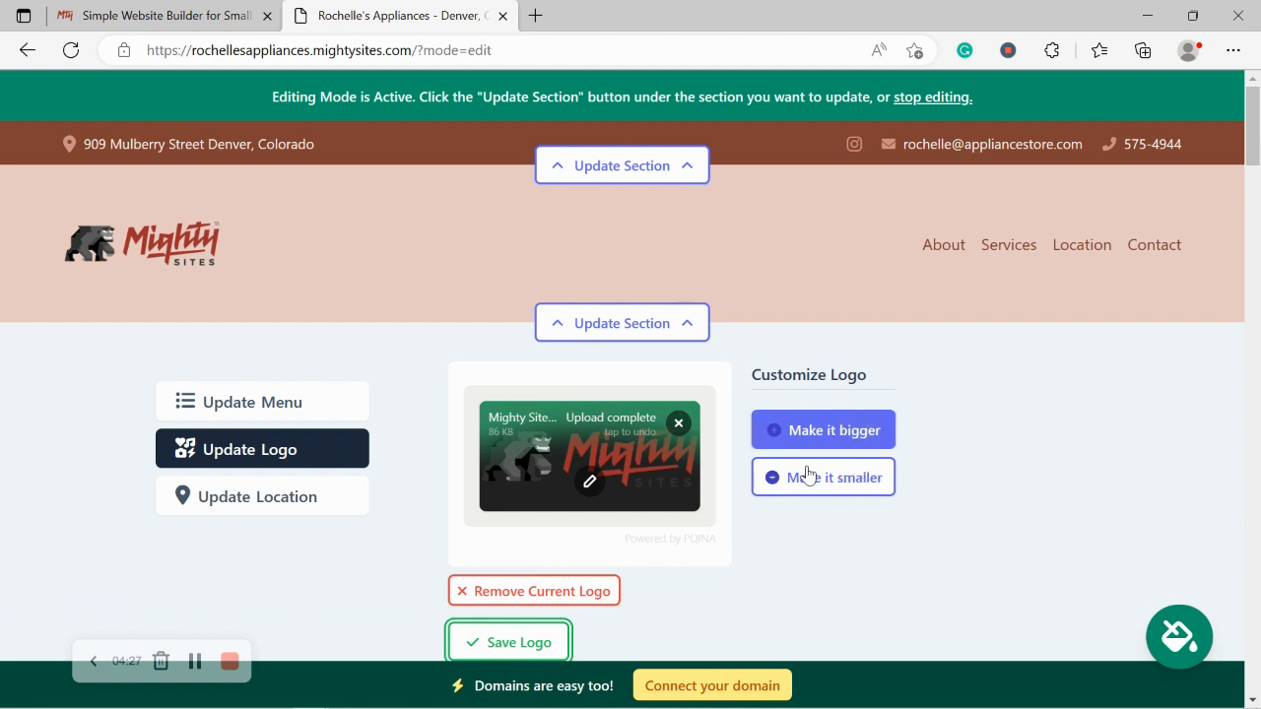
Step: Make the header logo bigger, save it, and close the logo editor
{"action": "left_click", "coordinate": [814, 433]}
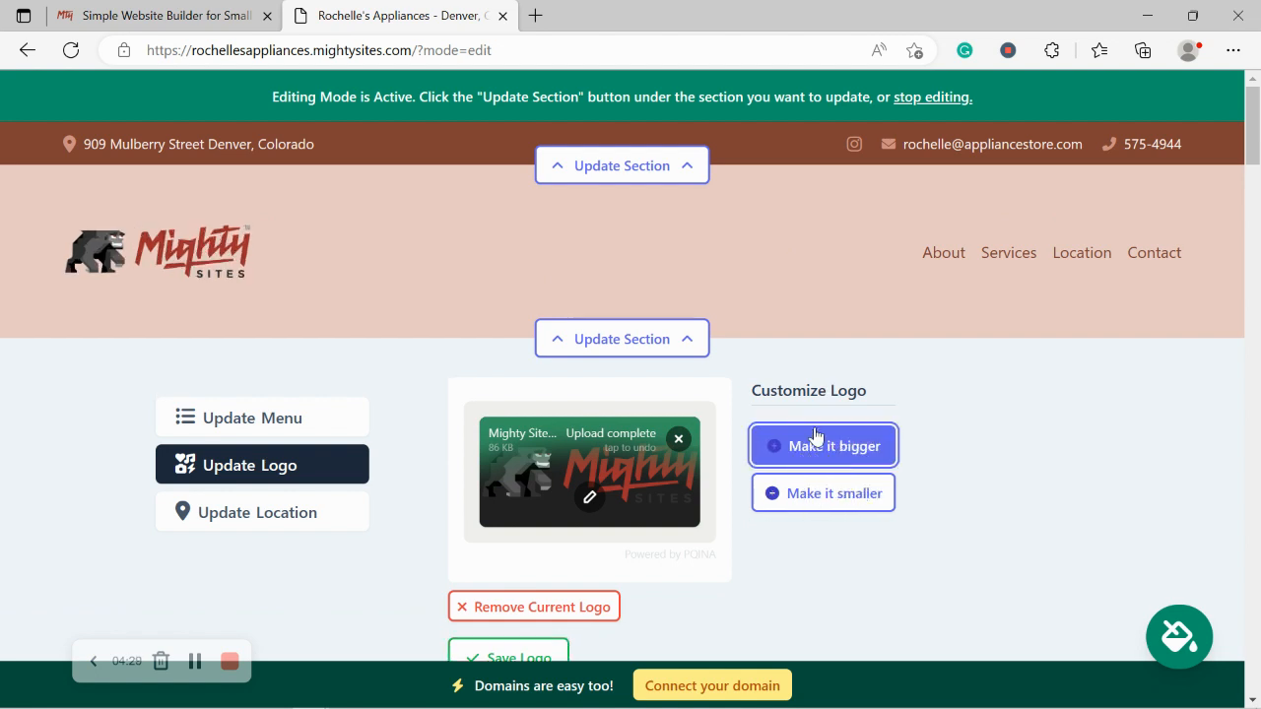
{"action": "scroll", "coordinate": [814, 436], "scroll_direction": "down", "scroll_amount": 2}
{"action": "left_click", "coordinate": [515, 498]}
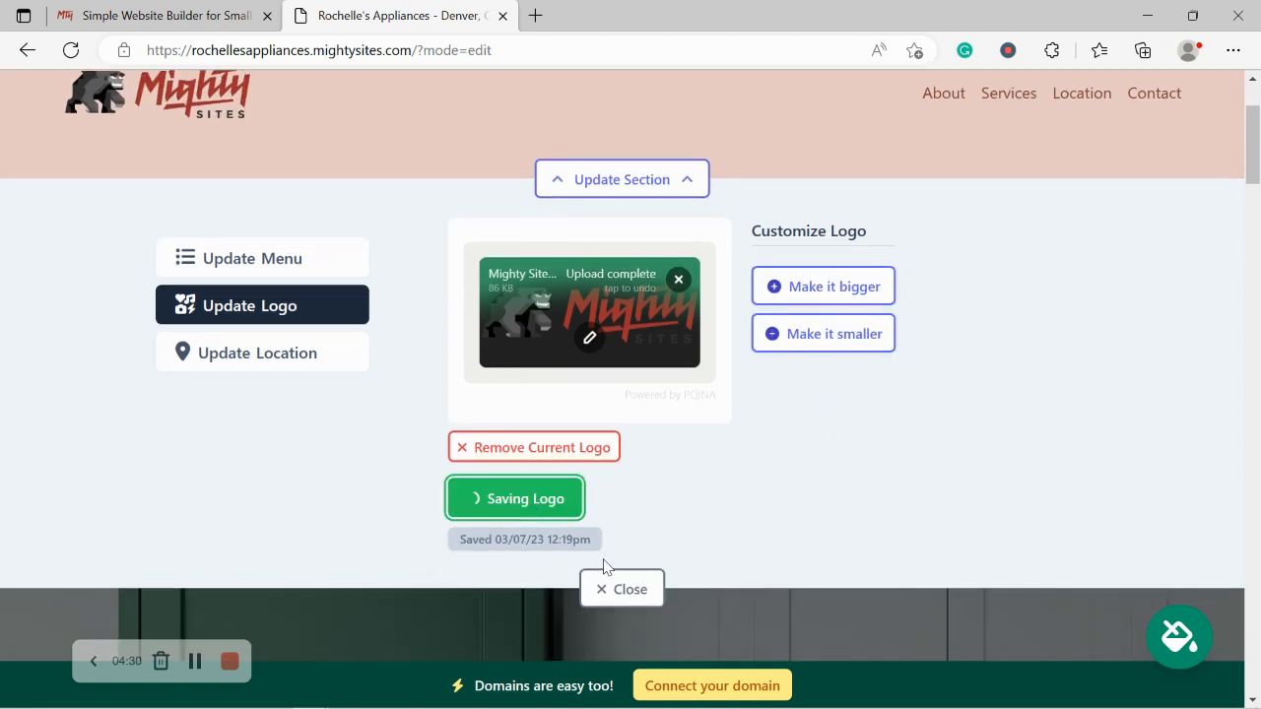
{"action": "left_click", "coordinate": [640, 594]}
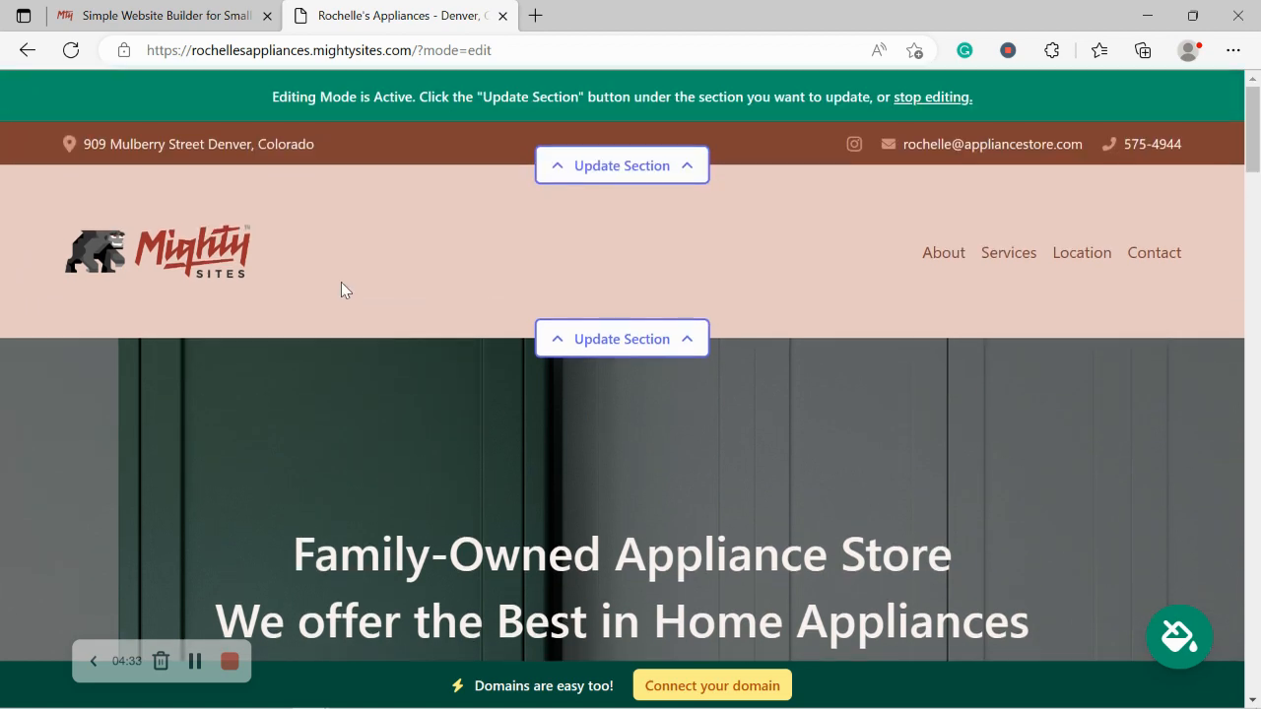
{"action": "scroll", "coordinate": [341, 289], "scroll_direction": "down", "scroll_amount": 4}
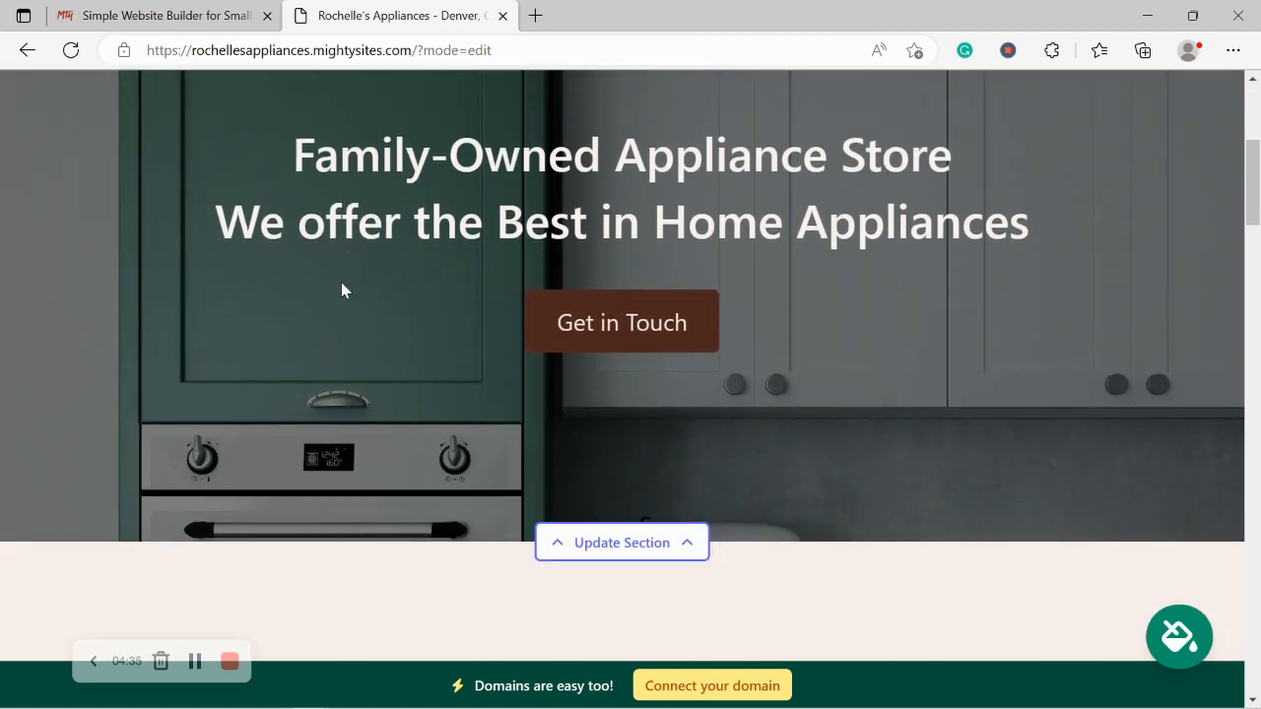
{"action": "scroll", "coordinate": [341, 289], "scroll_direction": "down", "scroll_amount": 5}
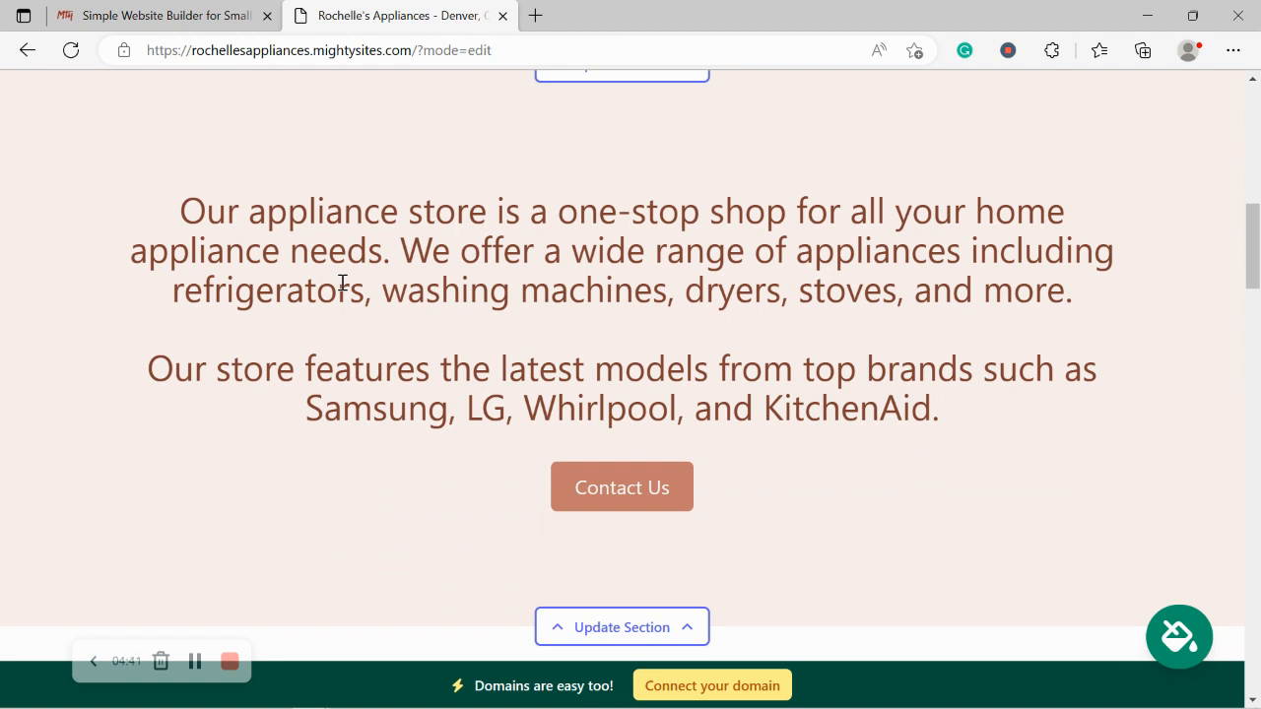
{"action": "scroll", "coordinate": [342, 284], "scroll_direction": "up", "scroll_amount": 1}
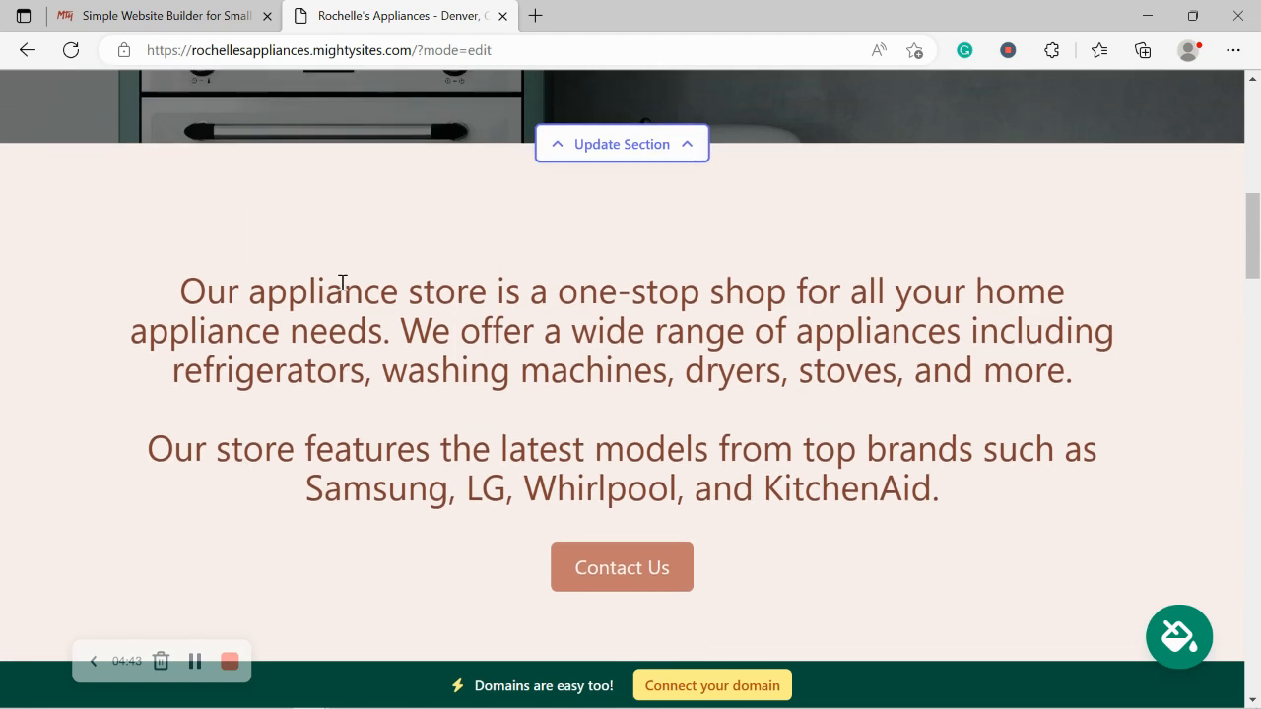
{"action": "scroll", "coordinate": [342, 283], "scroll_direction": "down", "scroll_amount": 3}
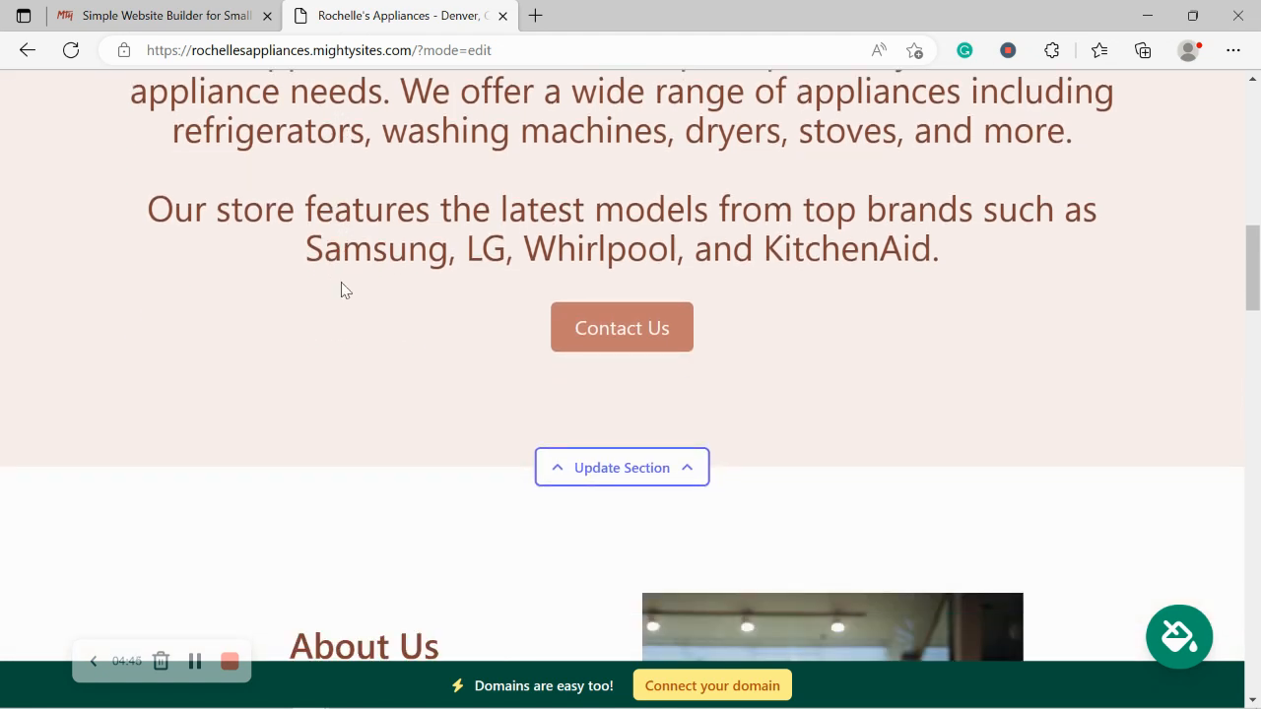
{"action": "scroll", "coordinate": [344, 289], "scroll_direction": "up", "scroll_amount": 1}
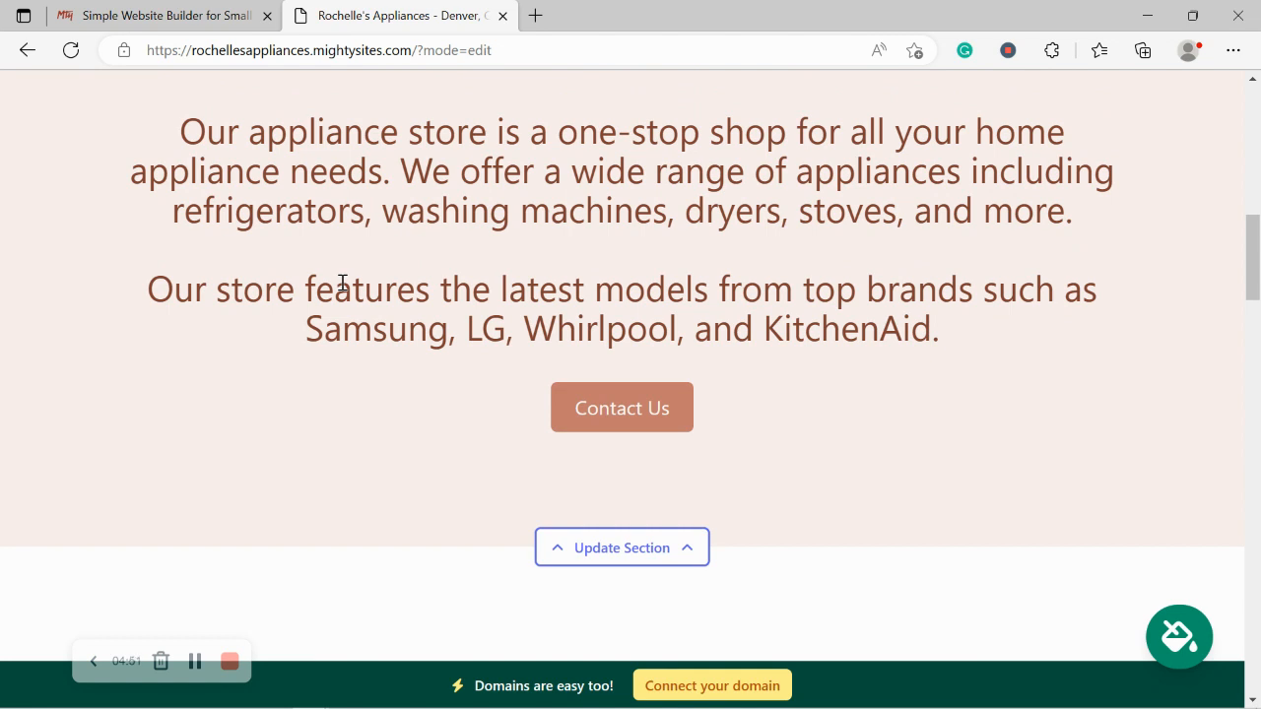
{"action": "scroll", "coordinate": [342, 284], "scroll_direction": "up", "scroll_amount": 2}
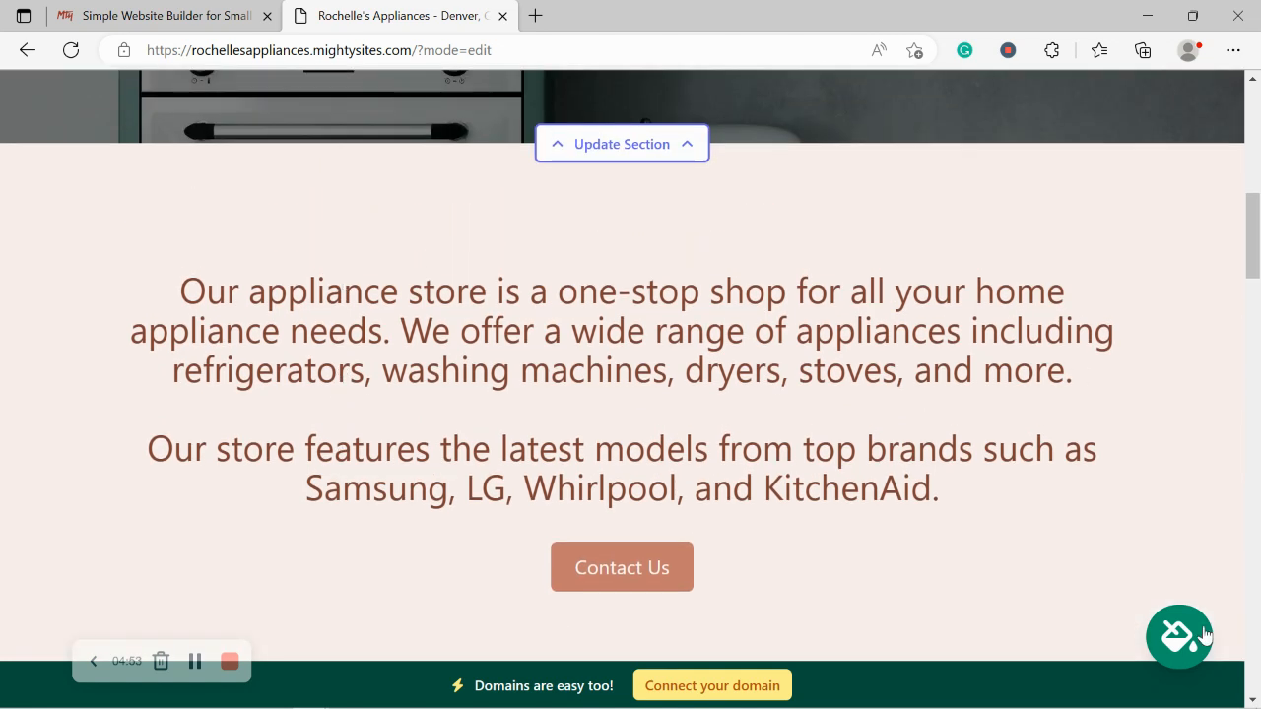
Step: Preview the slate-blue, cream and bright blue swatches, then apply and save the dark grey theme
{"action": "left_click", "coordinate": [1178, 636]}
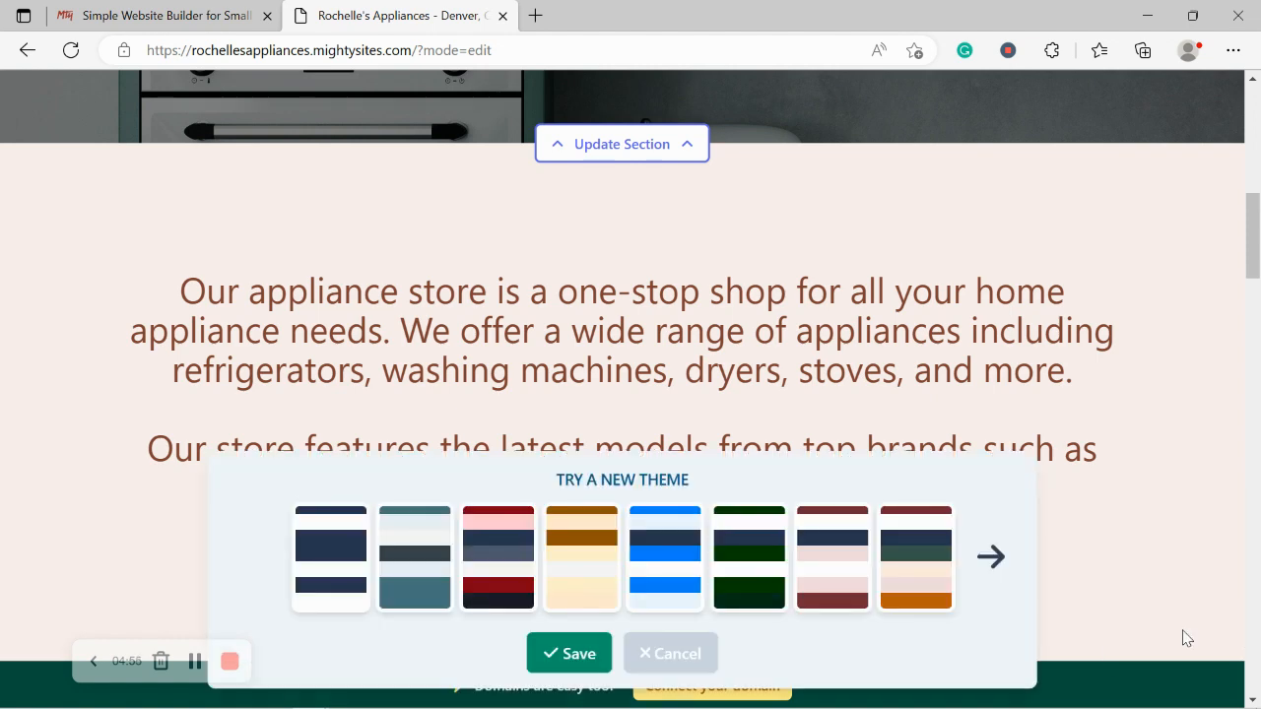
{"action": "left_click", "coordinate": [411, 544]}
{"action": "left_click", "coordinate": [522, 544]}
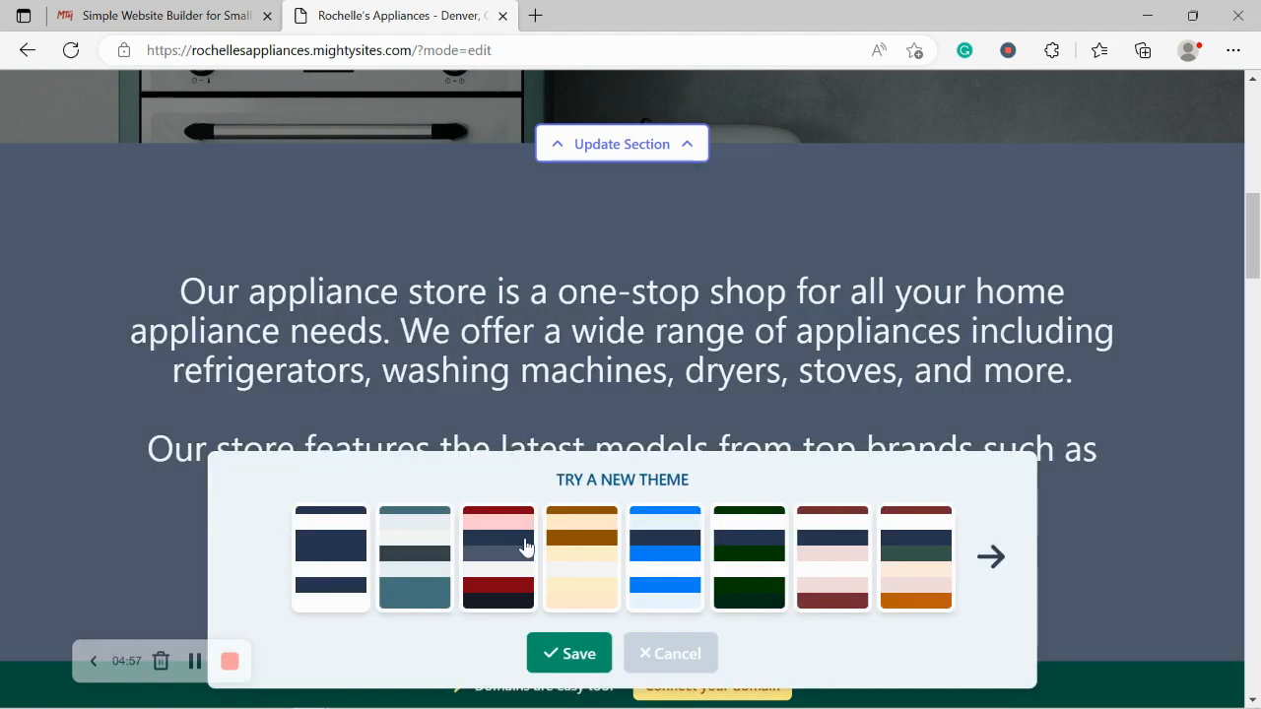
{"action": "left_click", "coordinate": [584, 549]}
{"action": "left_click", "coordinate": [661, 549]}
{"action": "left_click", "coordinate": [440, 558]}
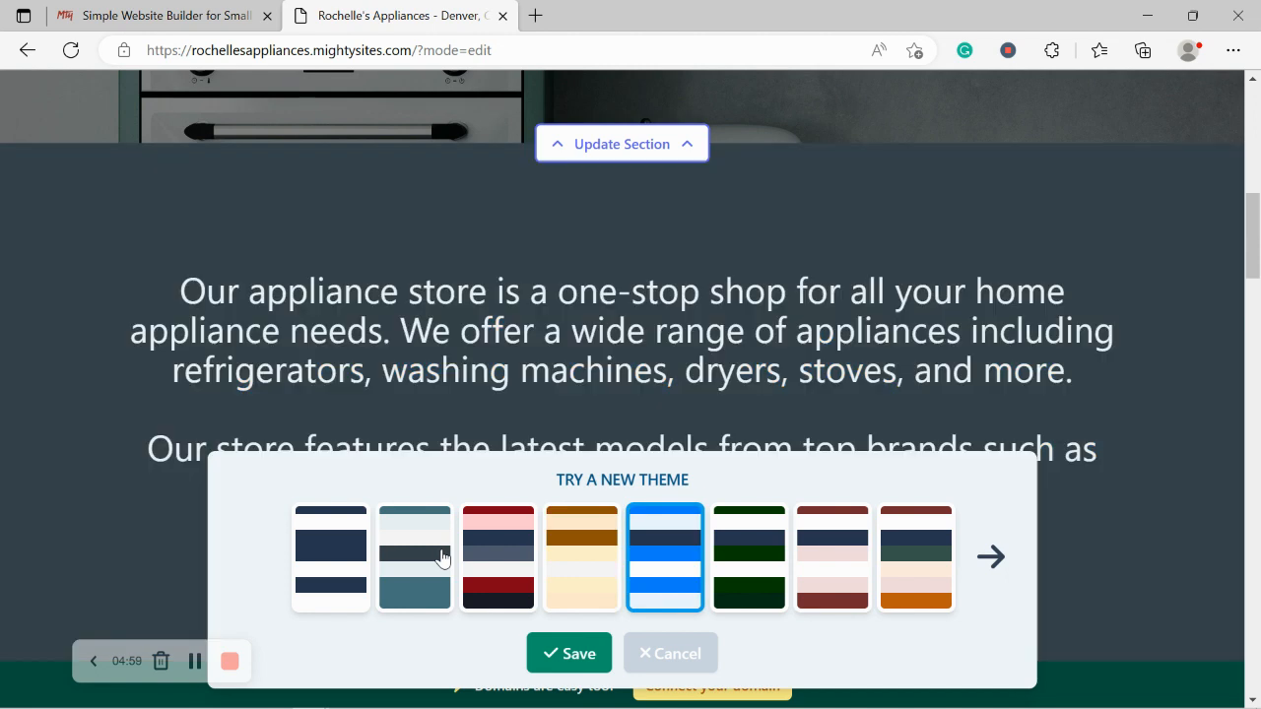
{"action": "left_click", "coordinate": [540, 655]}
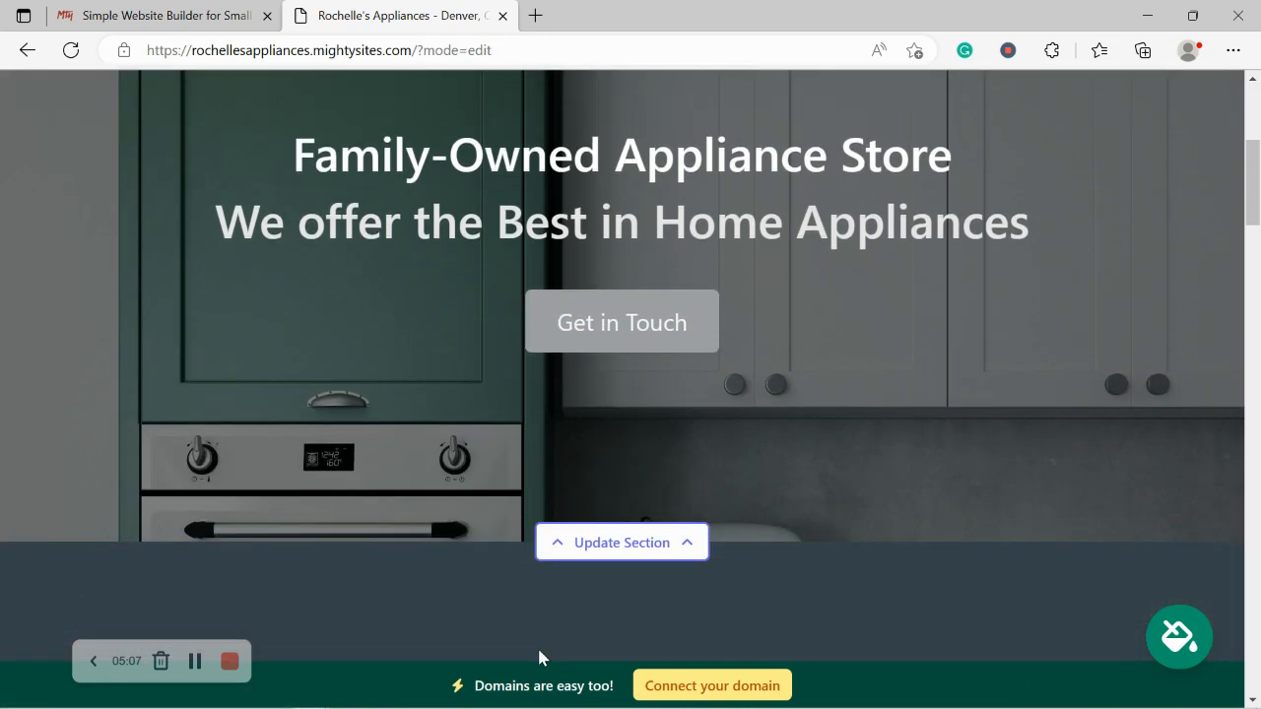
Step: From the hero's image options, search the stock photo library for 'Appliance'
{"action": "left_click", "coordinate": [658, 545]}
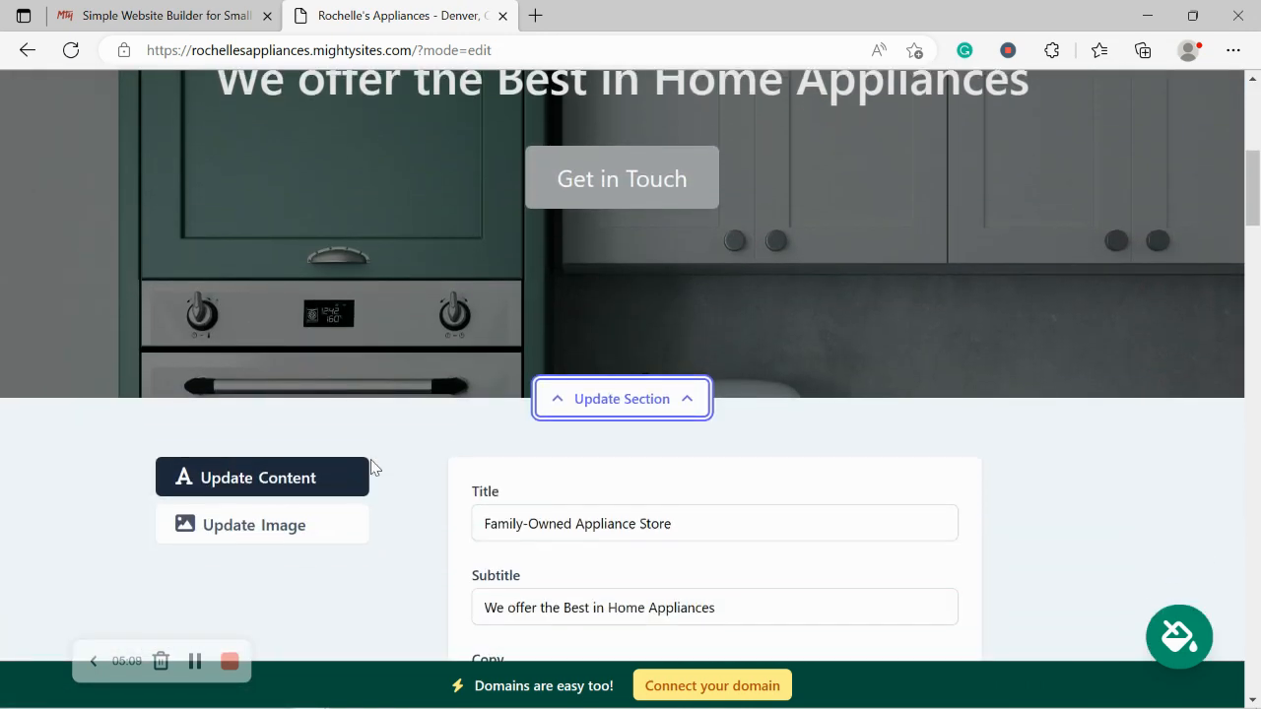
{"action": "left_click", "coordinate": [282, 507]}
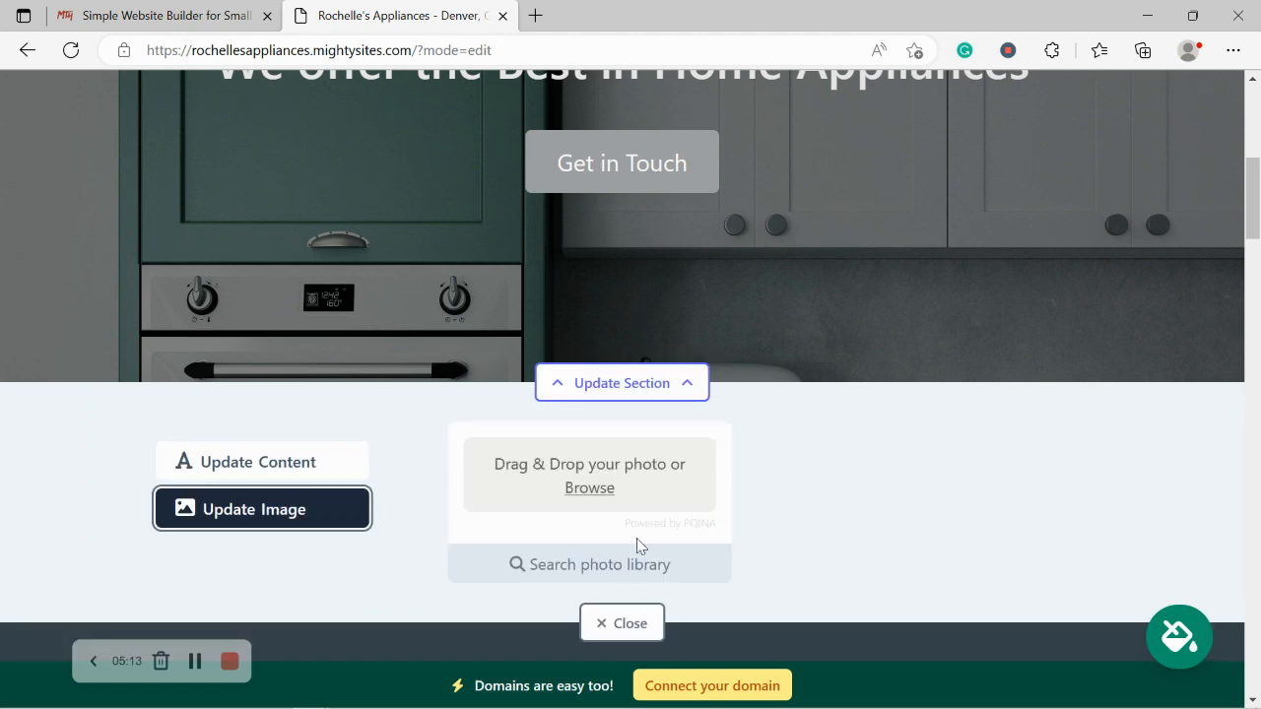
{"action": "scroll", "coordinate": [621, 513], "scroll_direction": "down", "scroll_amount": 1}
{"action": "left_click", "coordinate": [598, 483]}
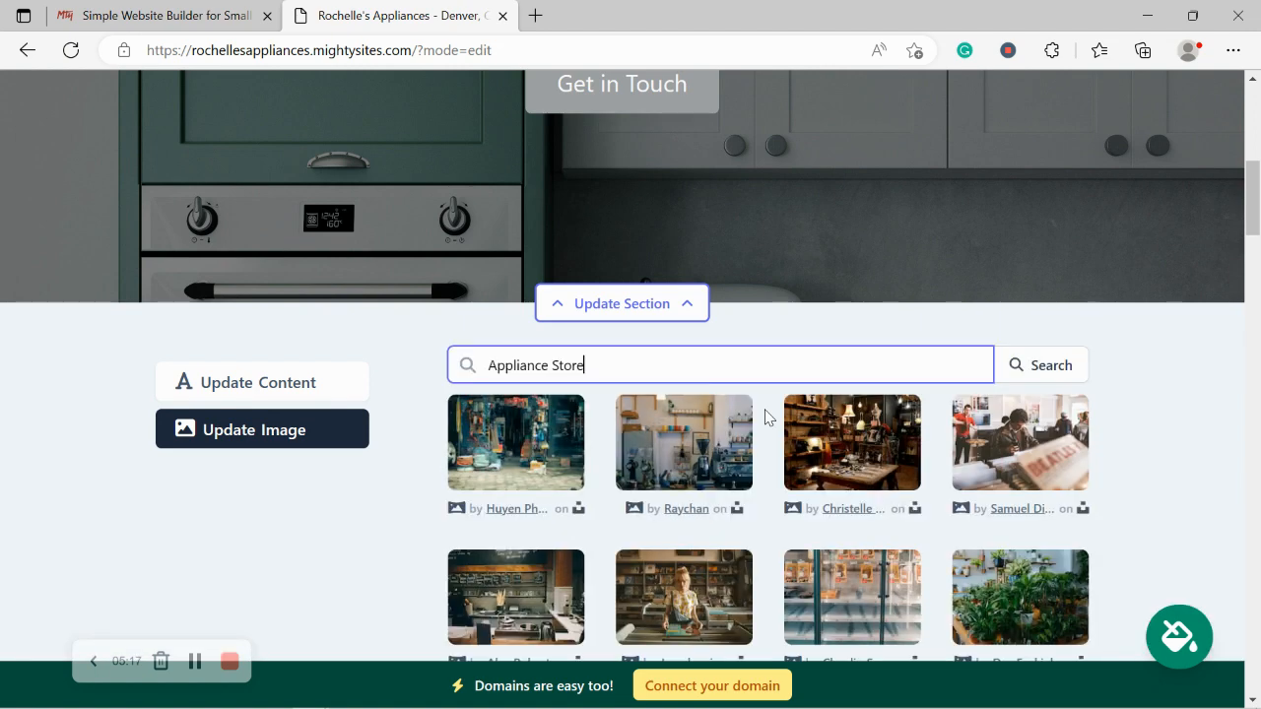
{"action": "scroll", "coordinate": [1178, 452], "scroll_direction": "down", "scroll_amount": 3}
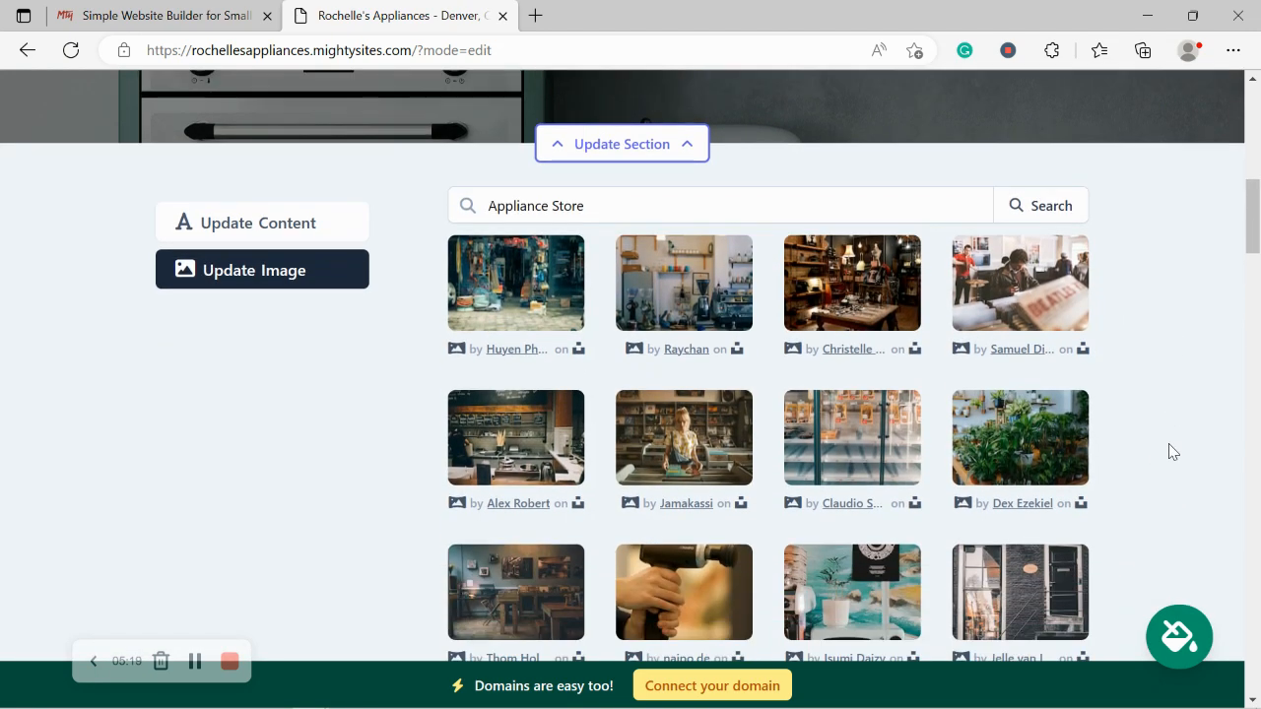
{"action": "scroll", "coordinate": [1173, 451], "scroll_direction": "up", "scroll_amount": 1}
{"action": "double_click", "coordinate": [558, 211]}
{"action": "key", "text": "BackSpace"}
{"action": "key", "text": "BackSpace"}
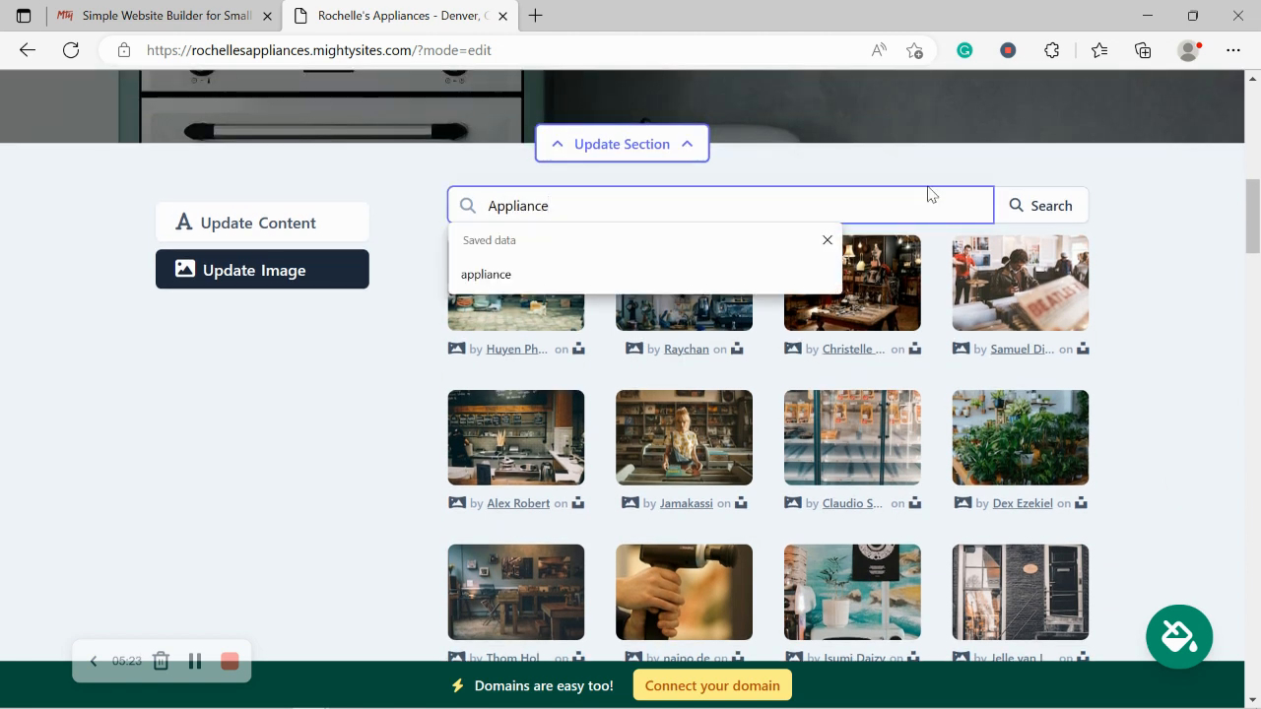
{"action": "left_click", "coordinate": [1050, 207]}
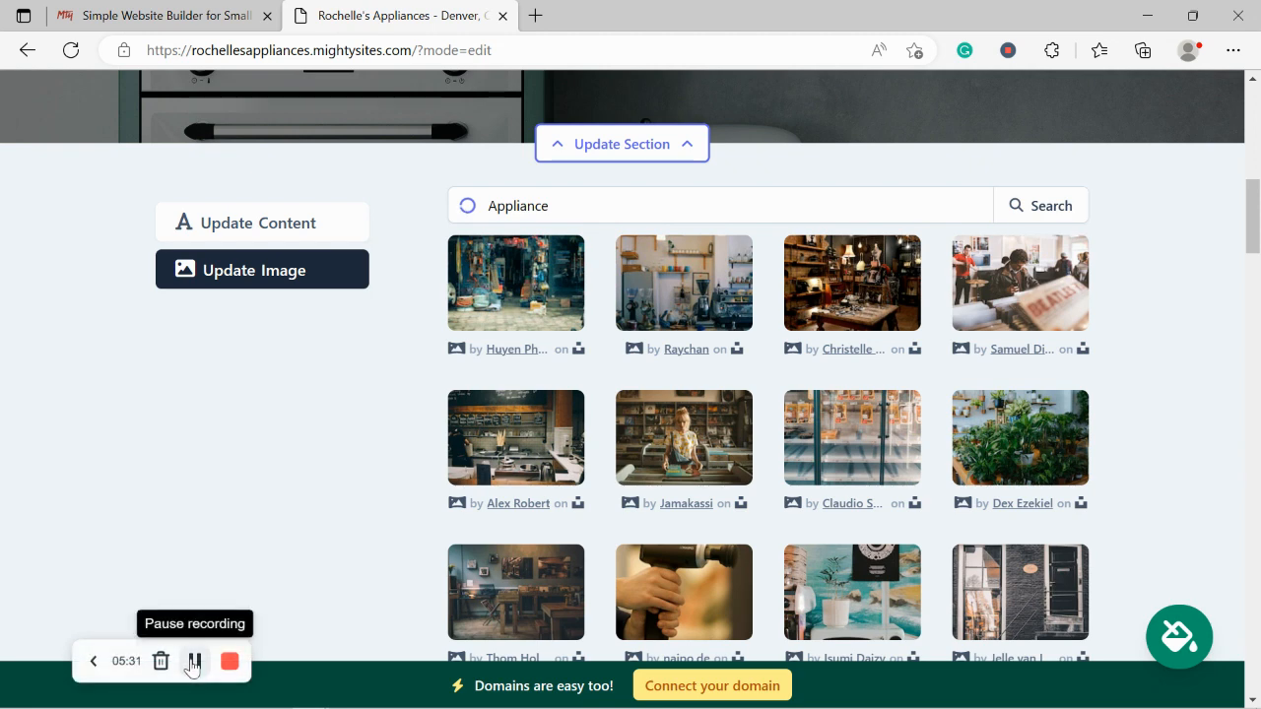
Step: Choose the Siemens washing machine photo as the hero image and save it
{"action": "scroll", "coordinate": [1156, 458], "scroll_direction": "down", "scroll_amount": 1}
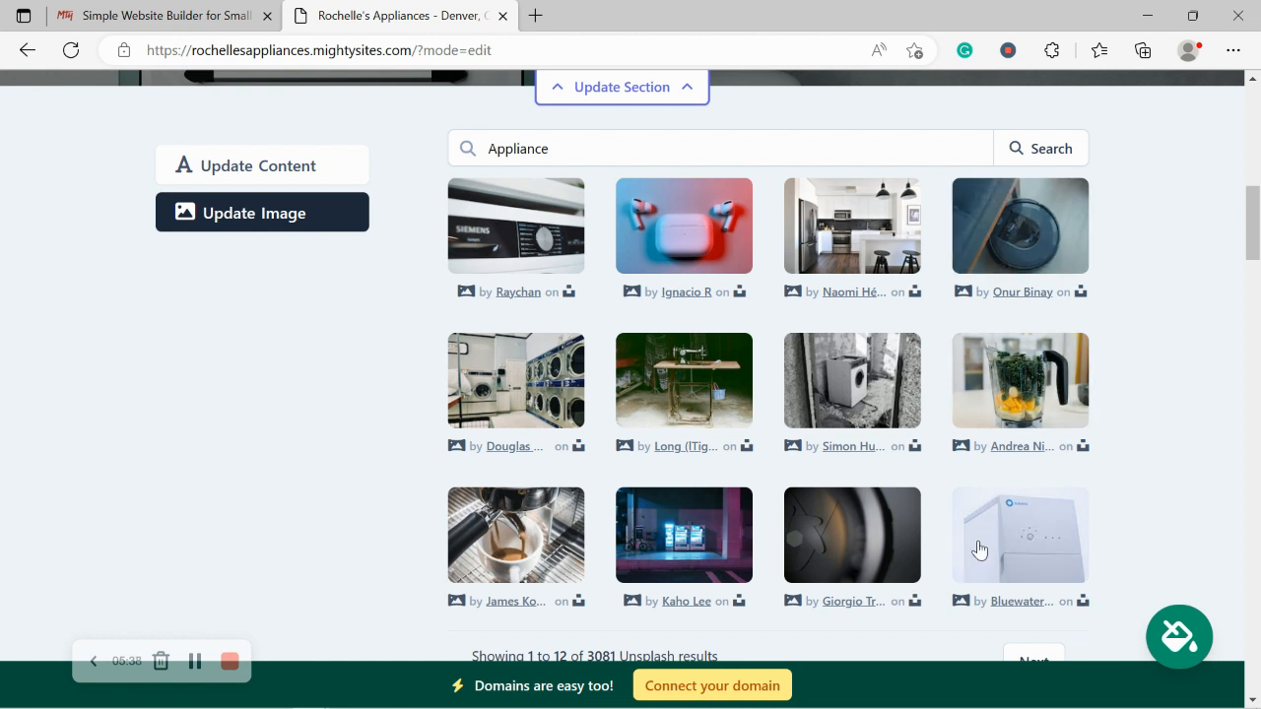
{"action": "left_click", "coordinate": [519, 257]}
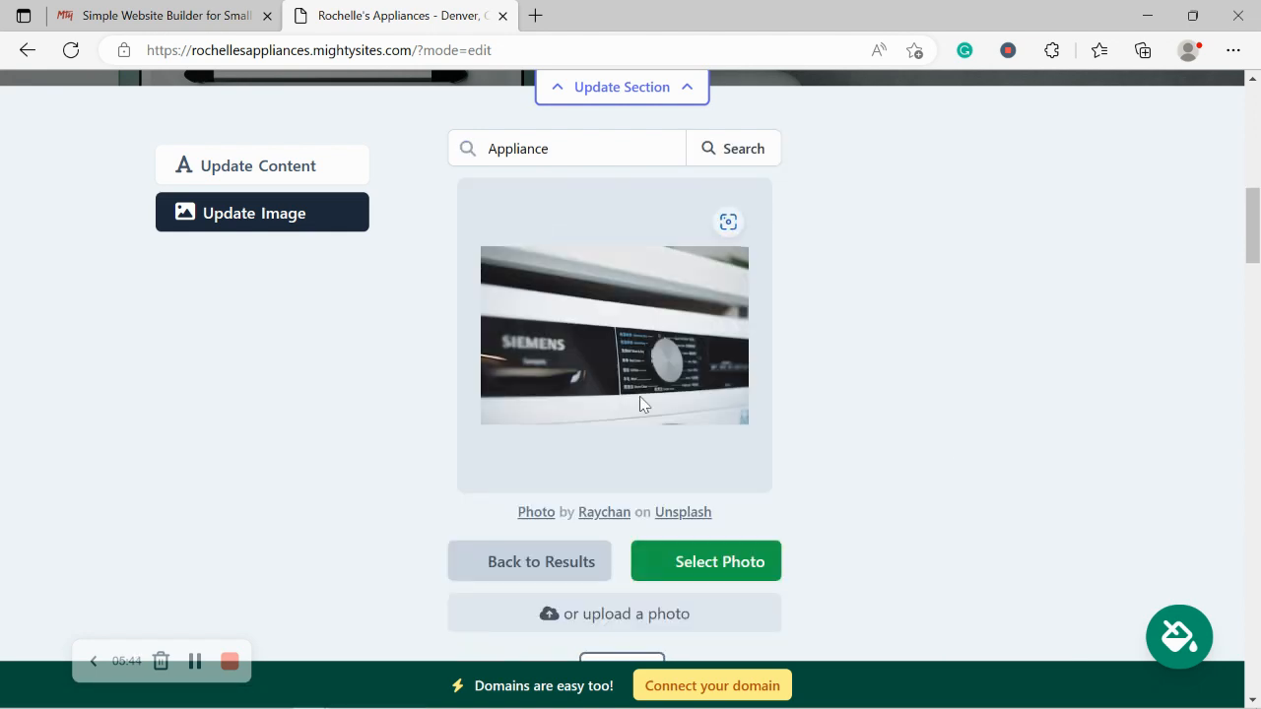
{"action": "left_click", "coordinate": [716, 564]}
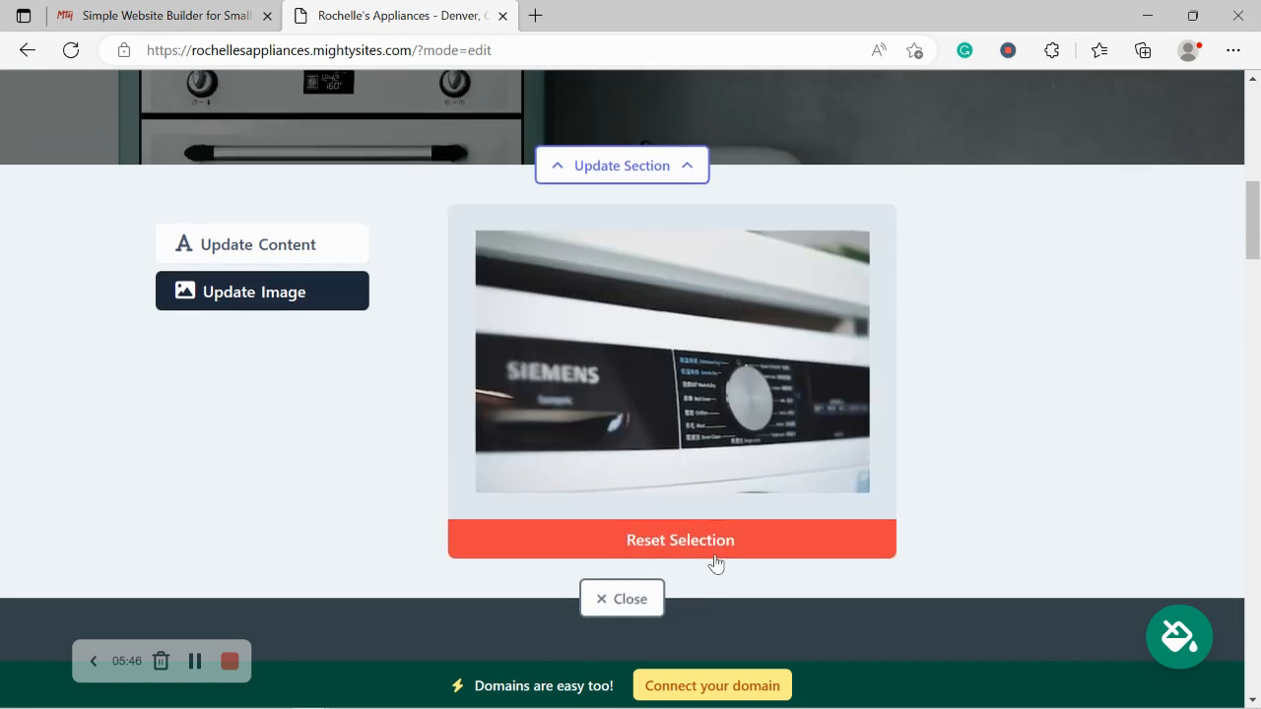
{"action": "left_click", "coordinate": [698, 594]}
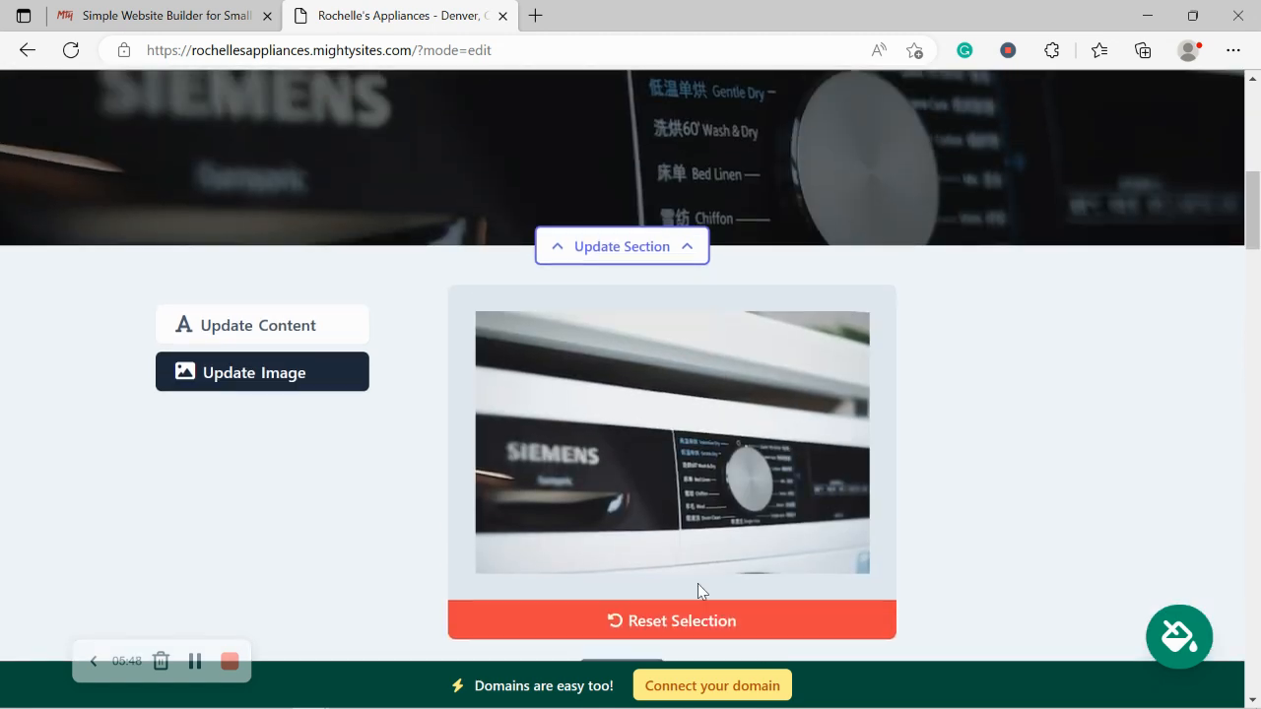
{"action": "scroll", "coordinate": [697, 586], "scroll_direction": "down", "scroll_amount": 3}
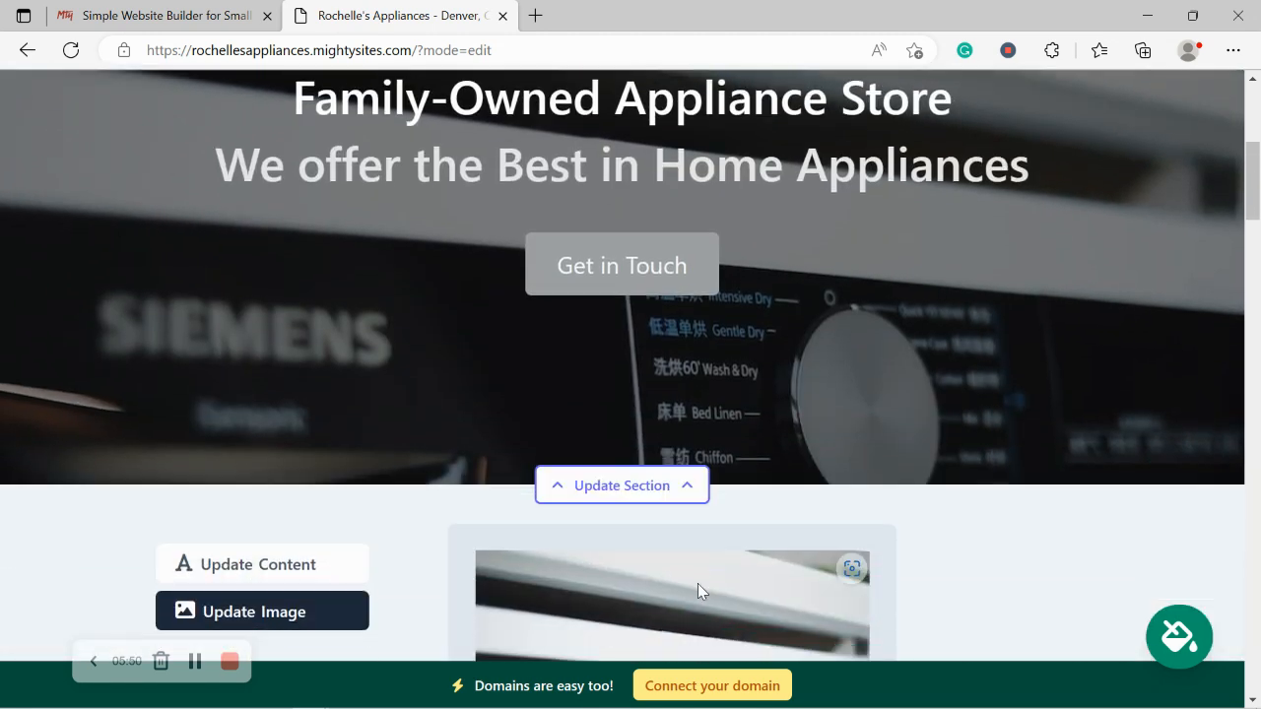
{"action": "scroll", "coordinate": [698, 589], "scroll_direction": "down", "scroll_amount": 2}
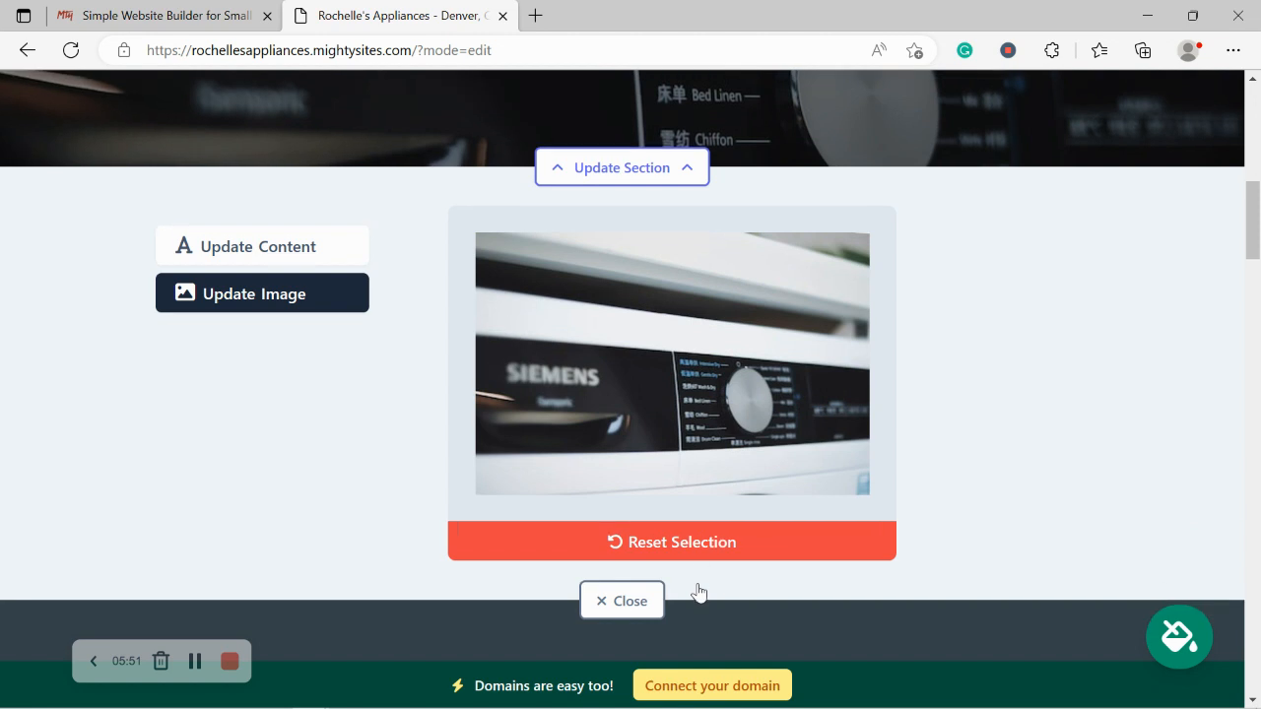
Step: Open the hero's heading, subtitle and button text fields
{"action": "left_click", "coordinate": [288, 255]}
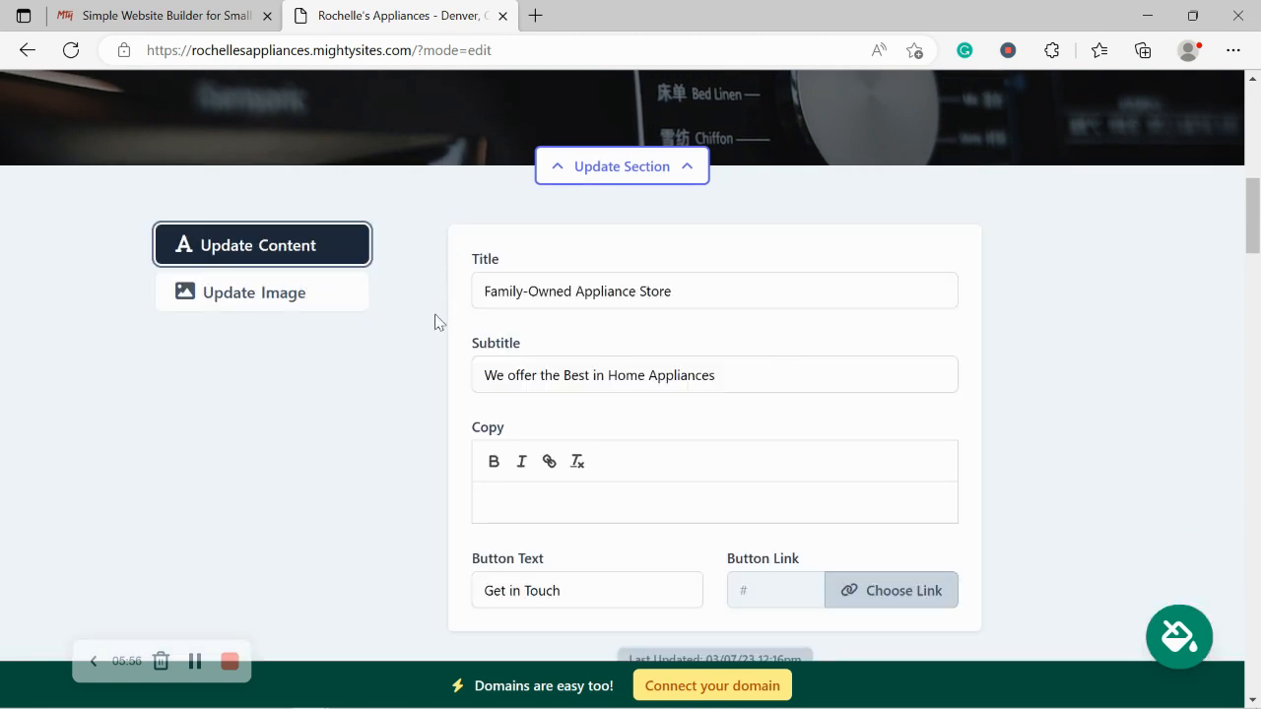
{"action": "scroll", "coordinate": [517, 253], "scroll_direction": "up", "scroll_amount": 4}
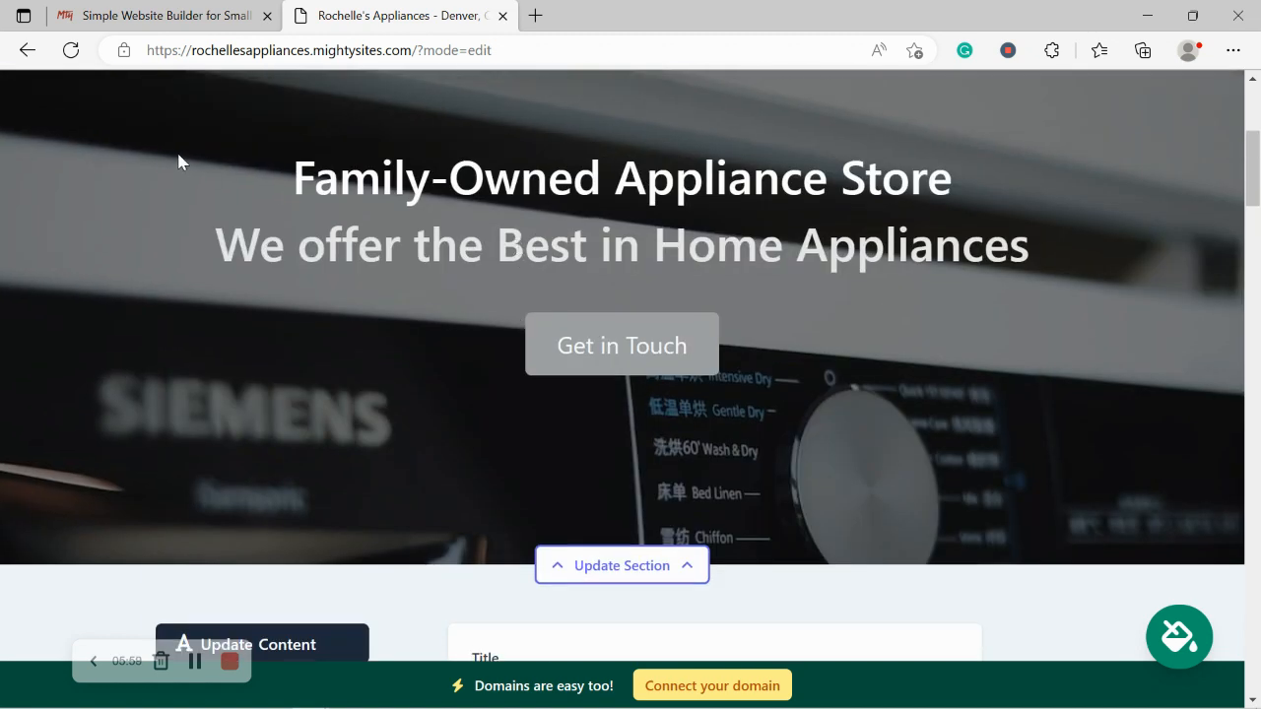
{"action": "left_click_drag", "start_coordinate": [180, 160], "coordinate": [1049, 262]}
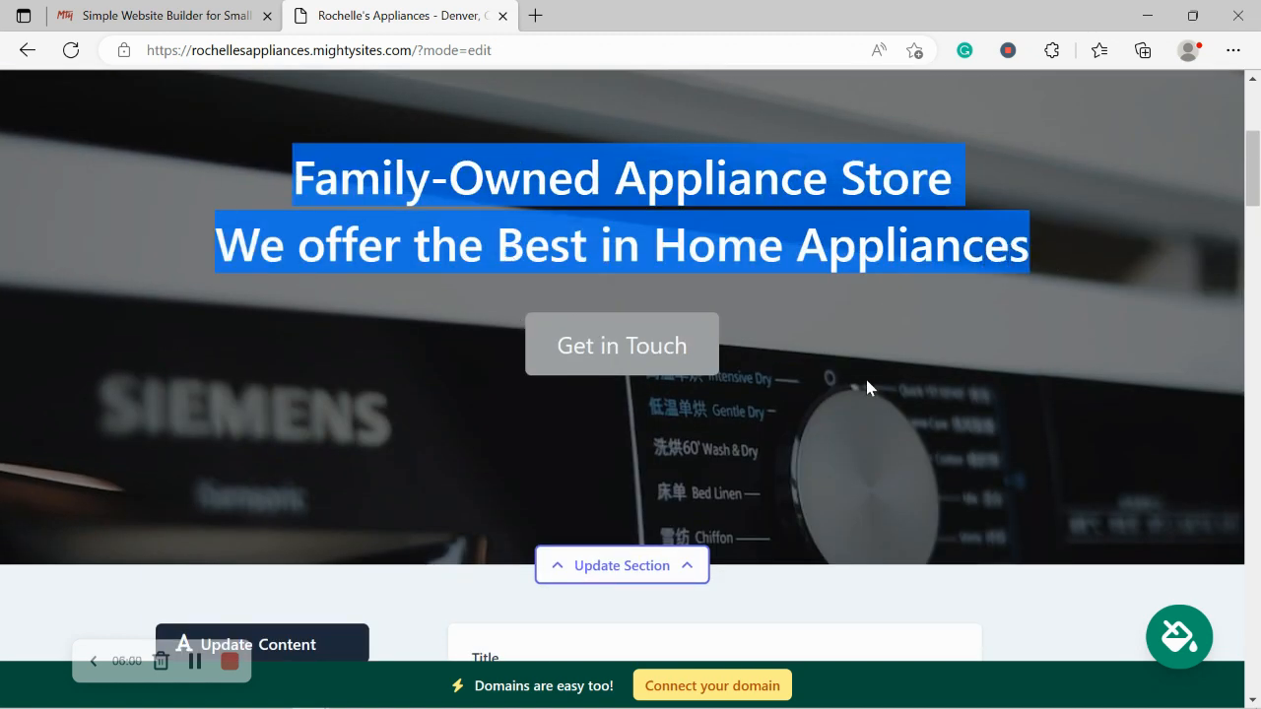
{"action": "left_click", "coordinate": [876, 388]}
{"action": "scroll", "coordinate": [884, 398], "scroll_direction": "down", "scroll_amount": 1}
{"action": "scroll", "coordinate": [885, 398], "scroll_direction": "down", "scroll_amount": 5}
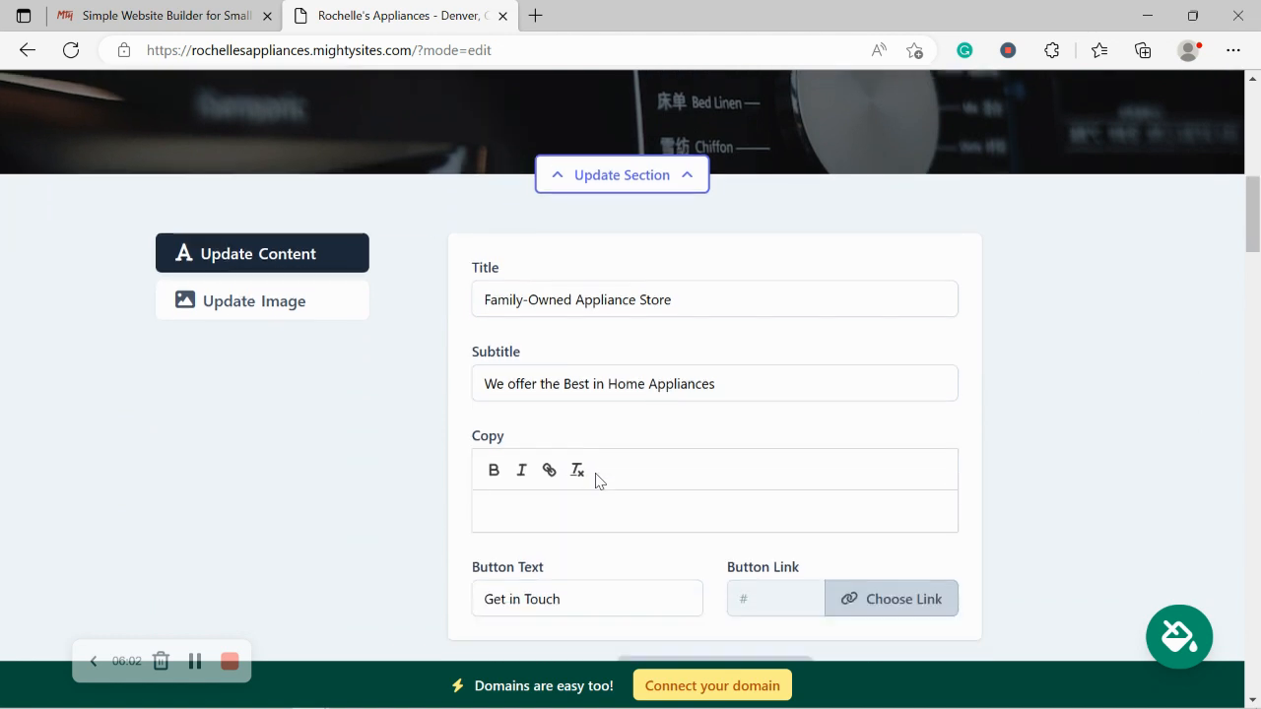
Step: Replace the button label with 'Get Directions' and bring up the Button Link chooser
{"action": "left_click", "coordinate": [611, 501]}
{"action": "key", "text": "ctrl+a"}
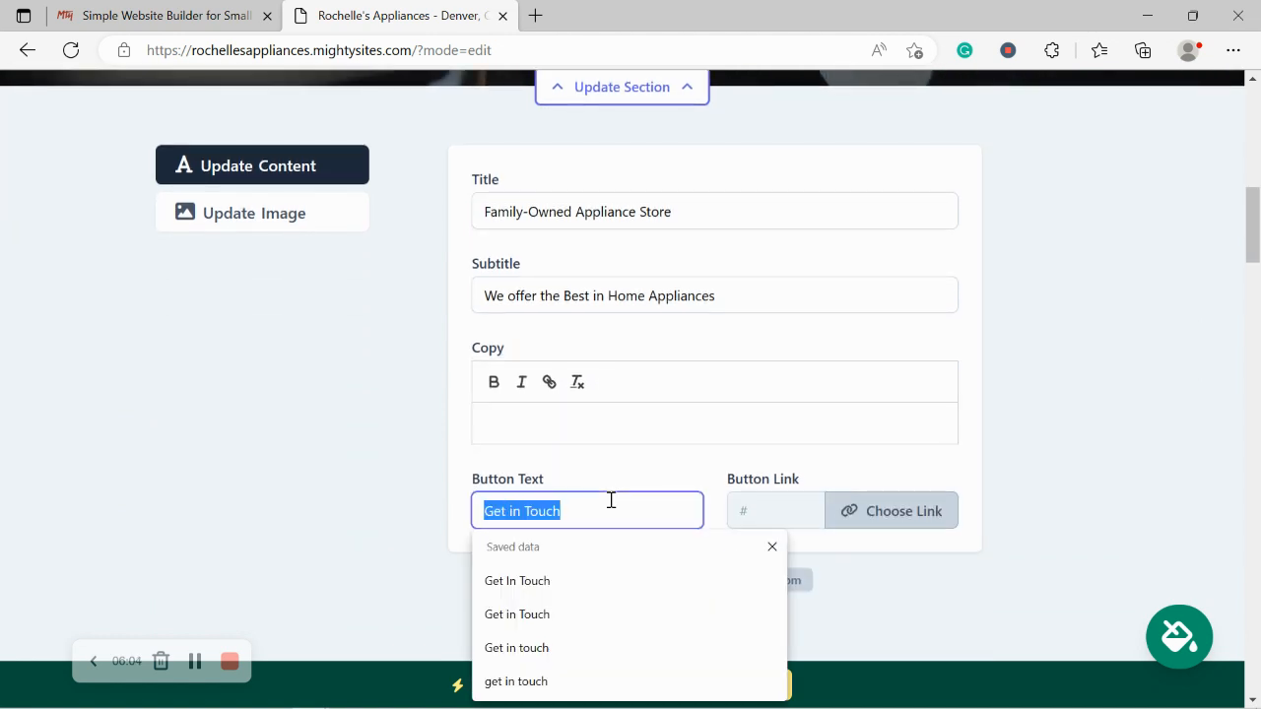
{"action": "type", "text": "G"}
{"action": "key", "text": "Caps_Lock"}
{"action": "type", "text": "et Direction"}
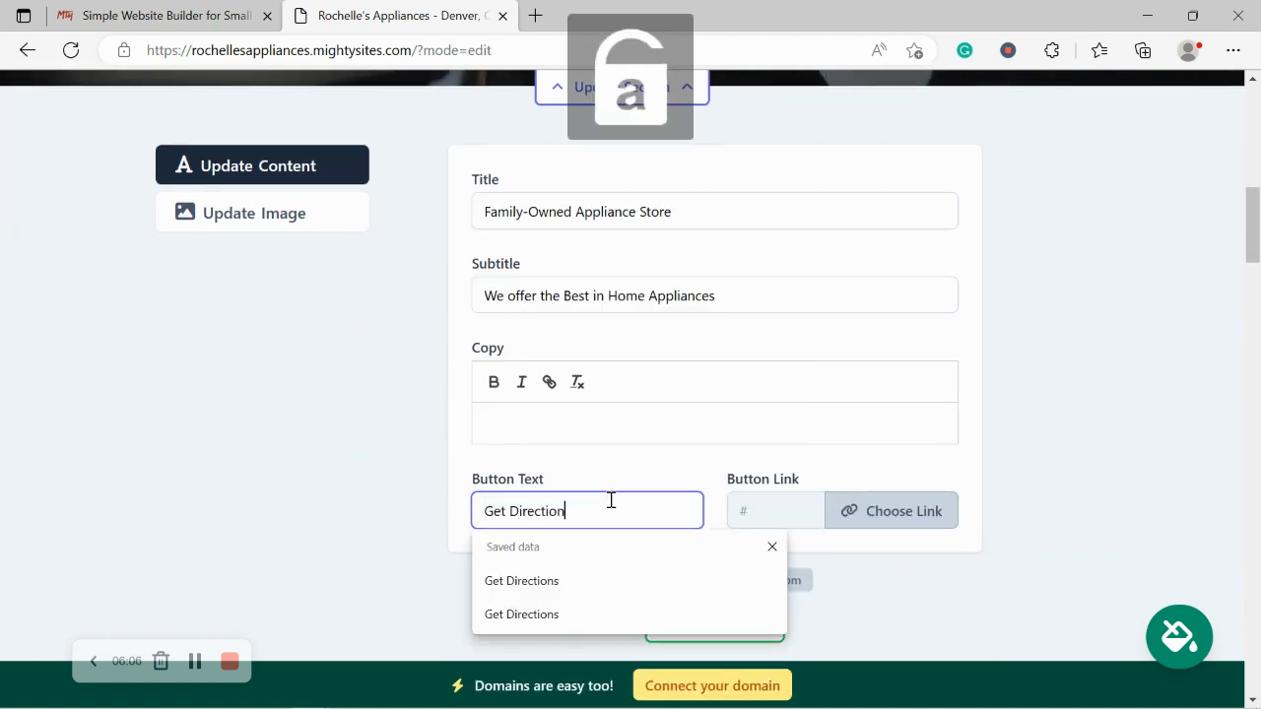
{"action": "type", "text": "s"}
{"action": "left_click", "coordinate": [887, 507]}
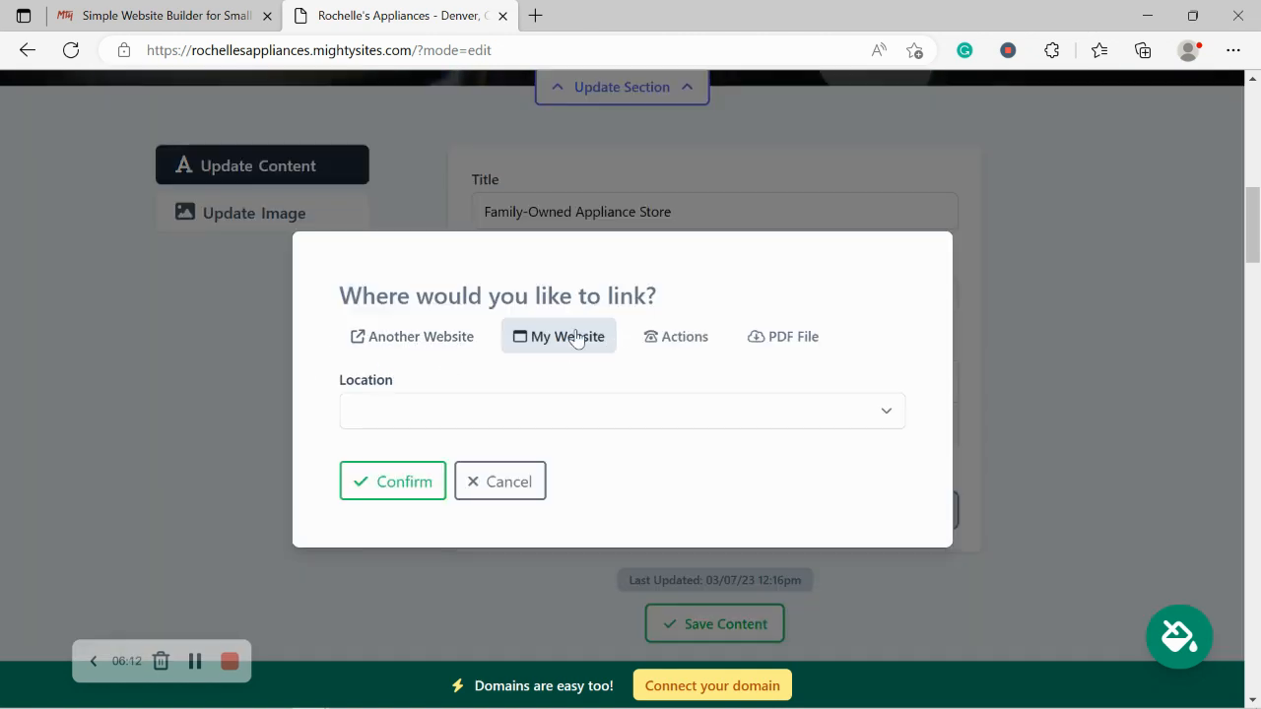
Step: Link the button to the Directions Link action and confirm it
{"action": "left_click", "coordinate": [685, 337]}
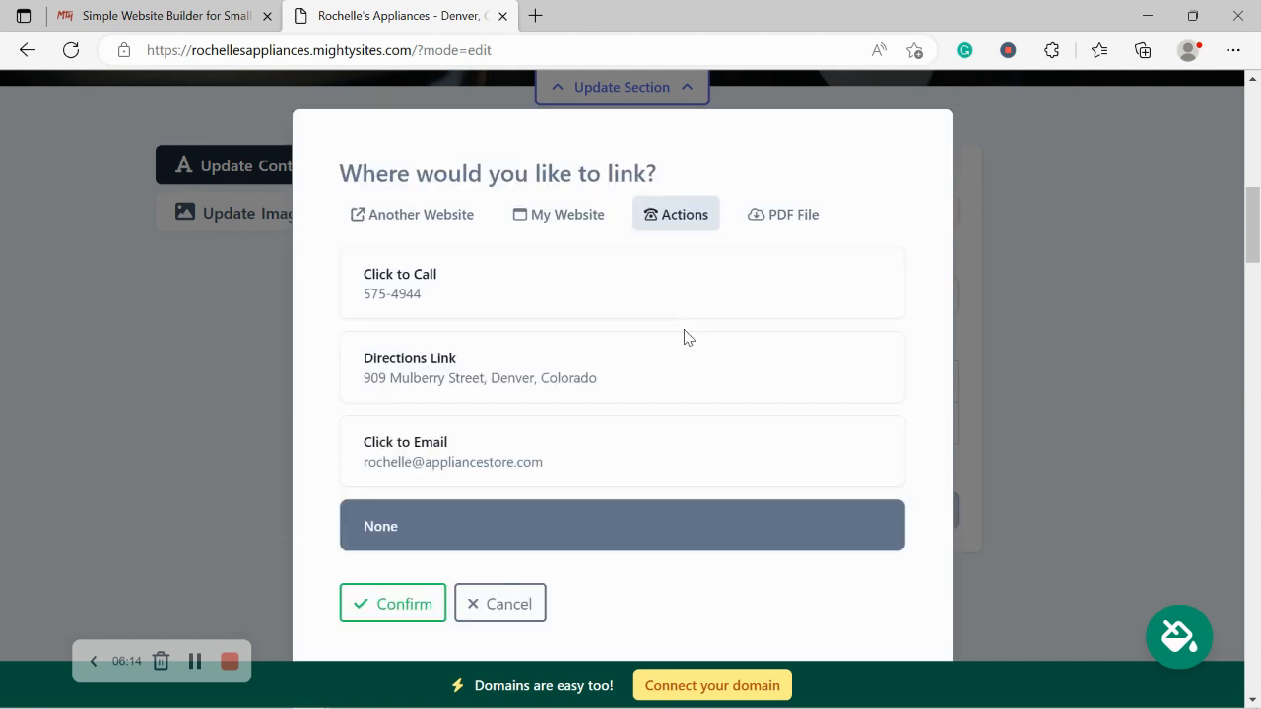
{"action": "left_click", "coordinate": [513, 368]}
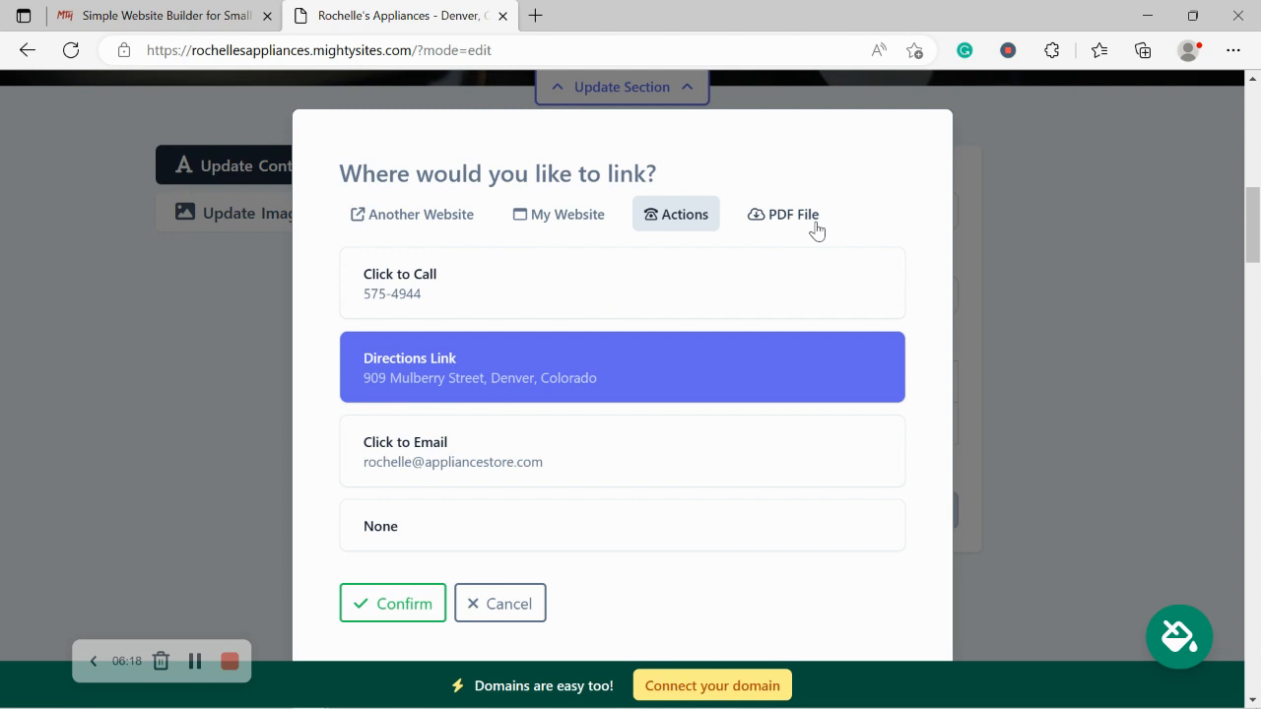
{"action": "left_click", "coordinate": [404, 604]}
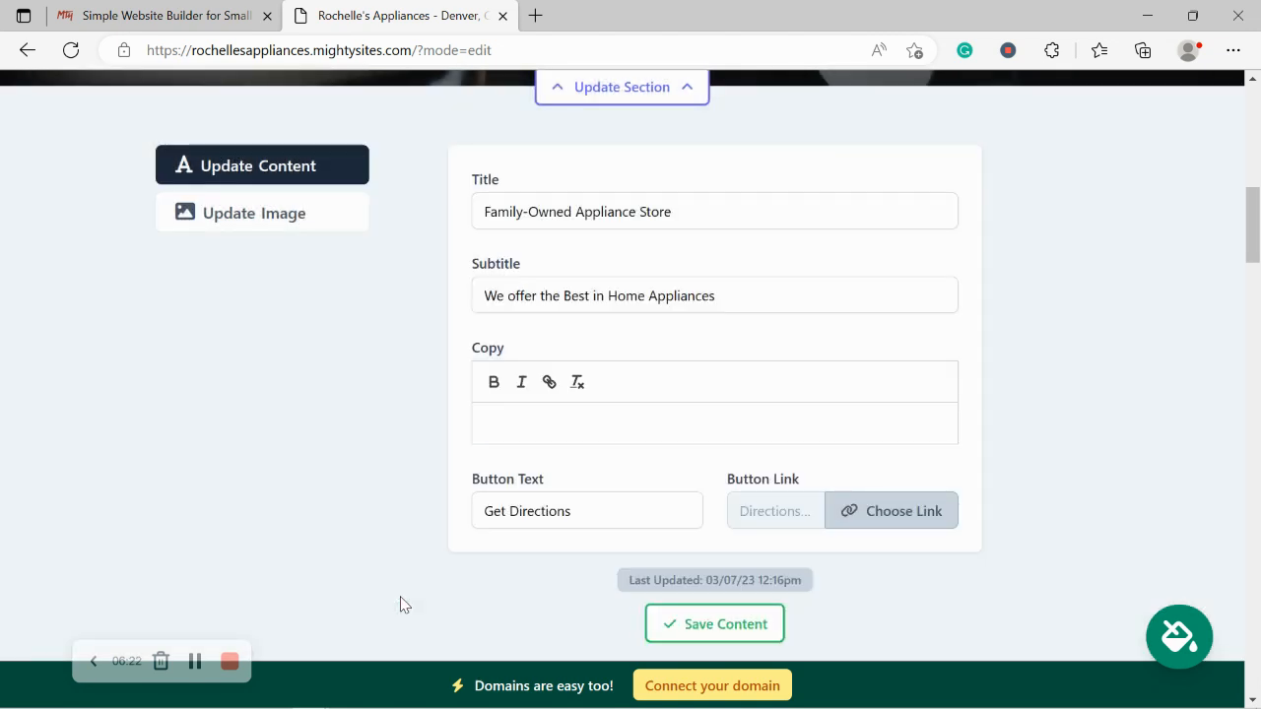
Step: Save the hero section content and close its editor
{"action": "scroll", "coordinate": [401, 603], "scroll_direction": "up", "scroll_amount": 5}
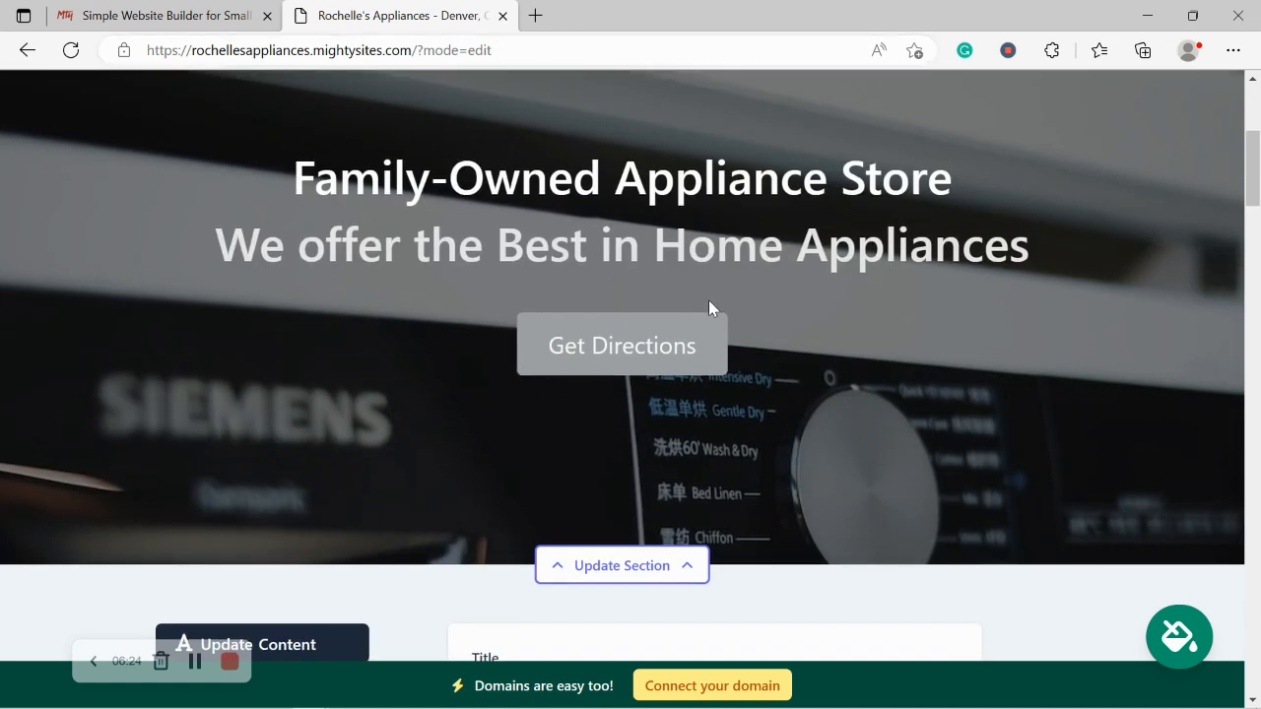
{"action": "scroll", "coordinate": [549, 305], "scroll_direction": "down", "scroll_amount": 5}
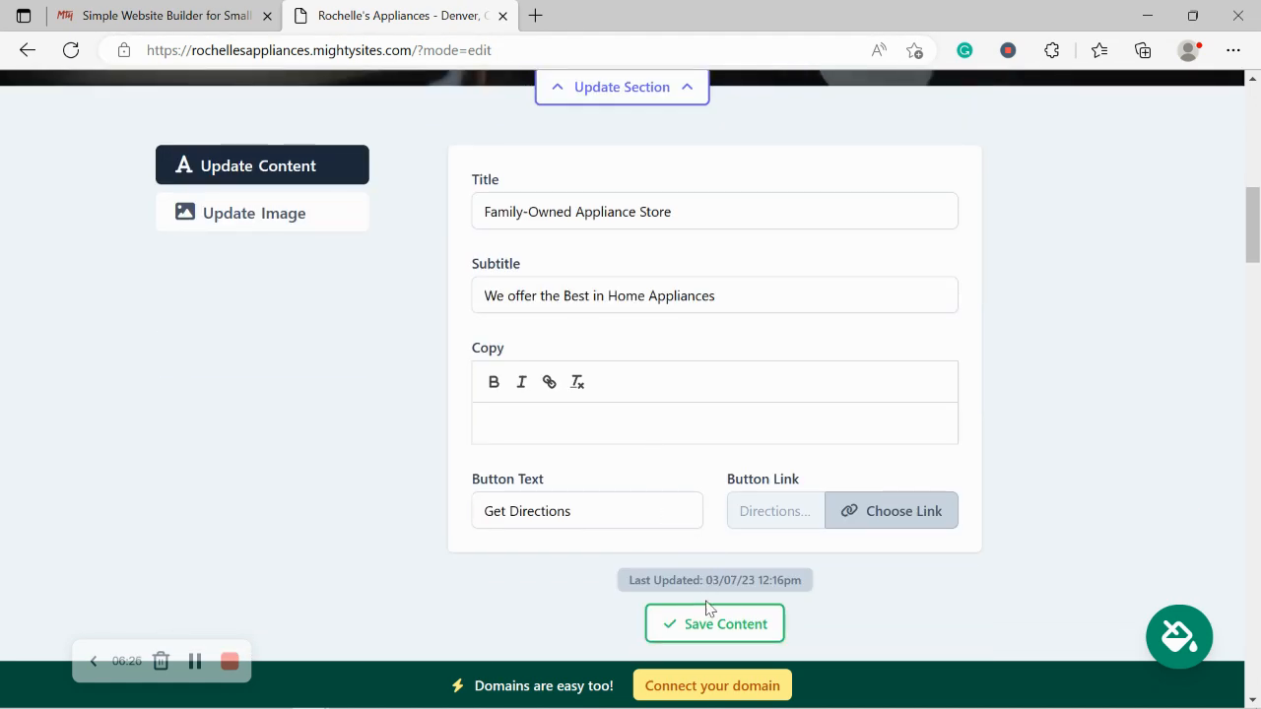
{"action": "left_click", "coordinate": [712, 621]}
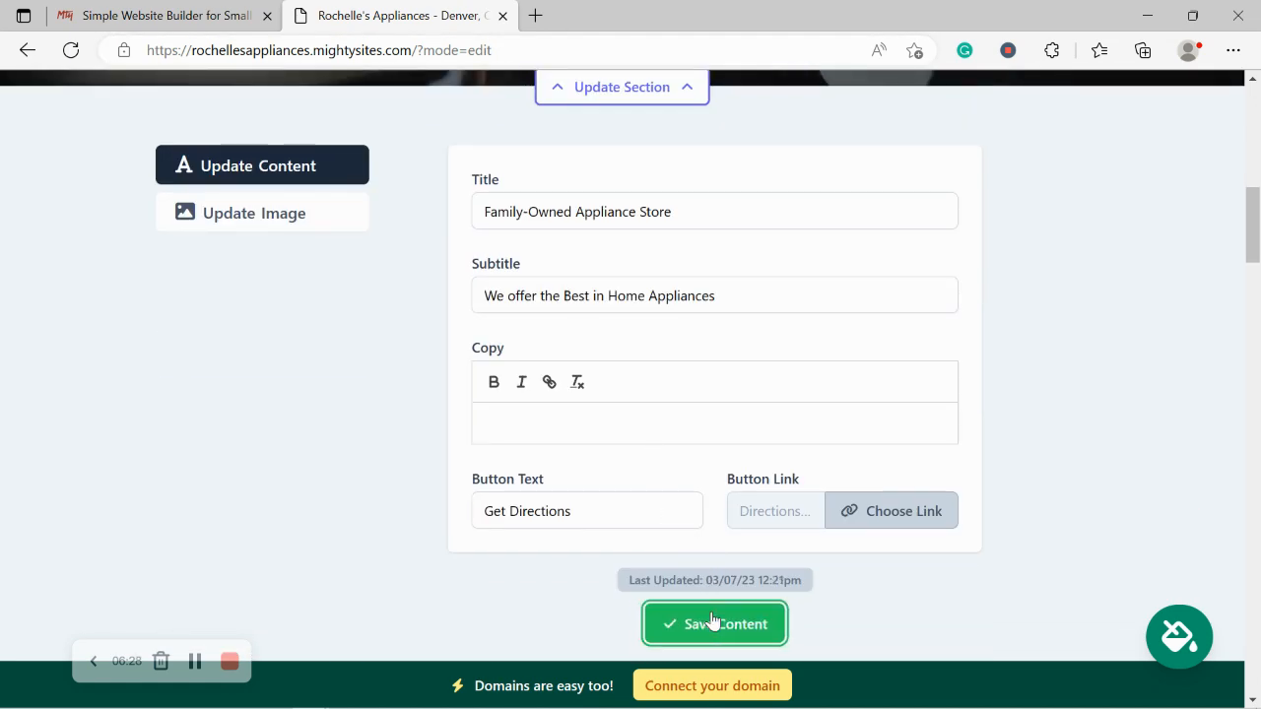
{"action": "left_click", "coordinate": [635, 622]}
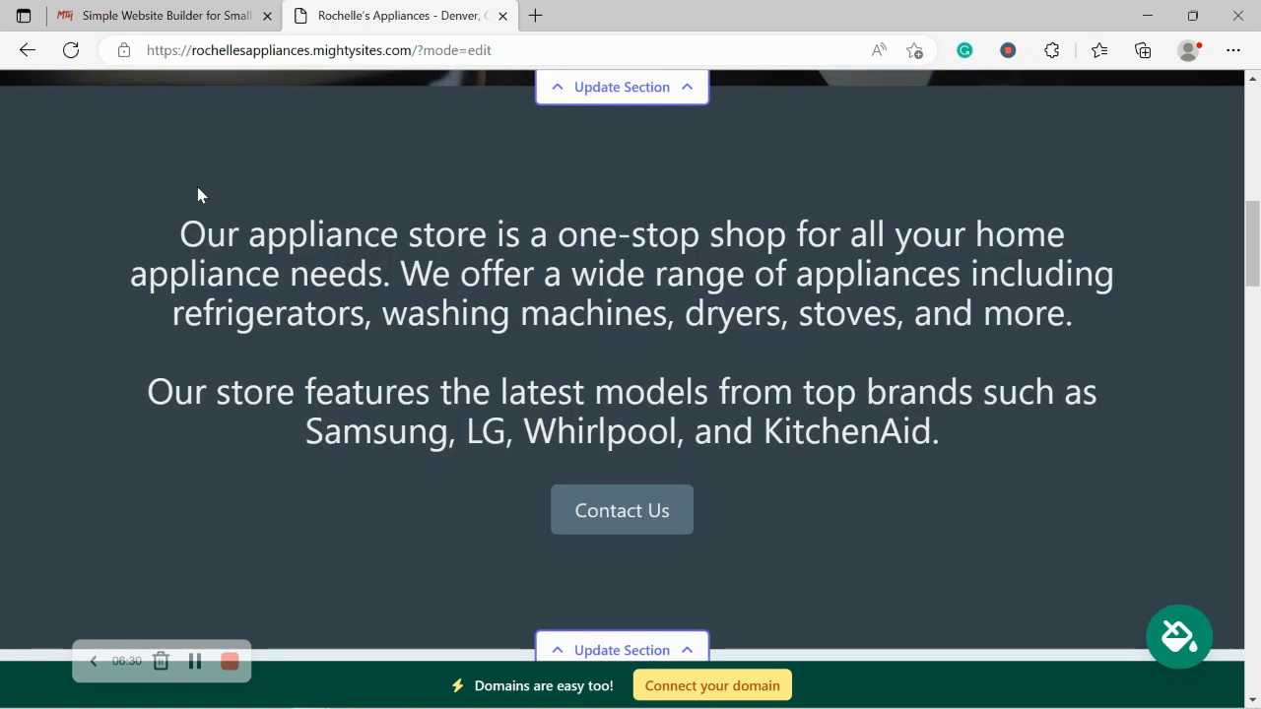
{"action": "scroll", "coordinate": [197, 186], "scroll_direction": "up", "scroll_amount": 2}
{"action": "scroll", "coordinate": [197, 186], "scroll_direction": "down", "scroll_amount": 4}
{"action": "scroll", "coordinate": [197, 186], "scroll_direction": "up", "scroll_amount": 1}
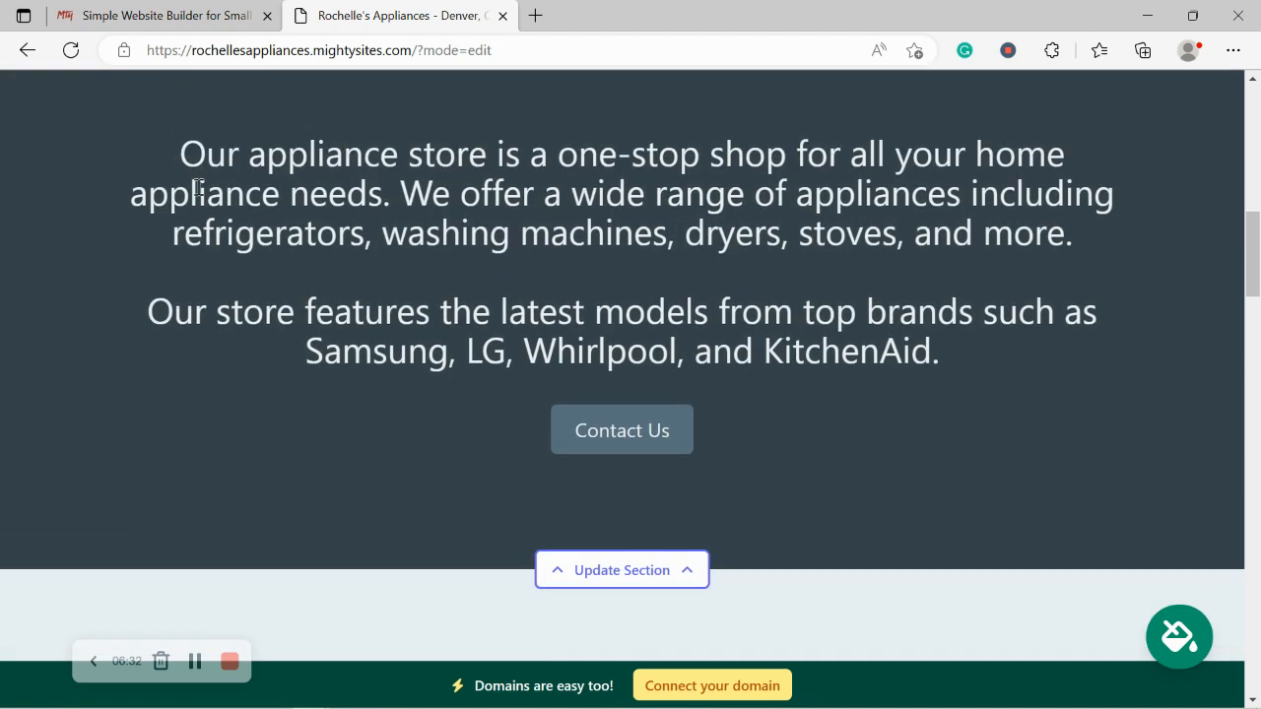
{"action": "left_click_drag", "start_coordinate": [162, 150], "coordinate": [1071, 331]}
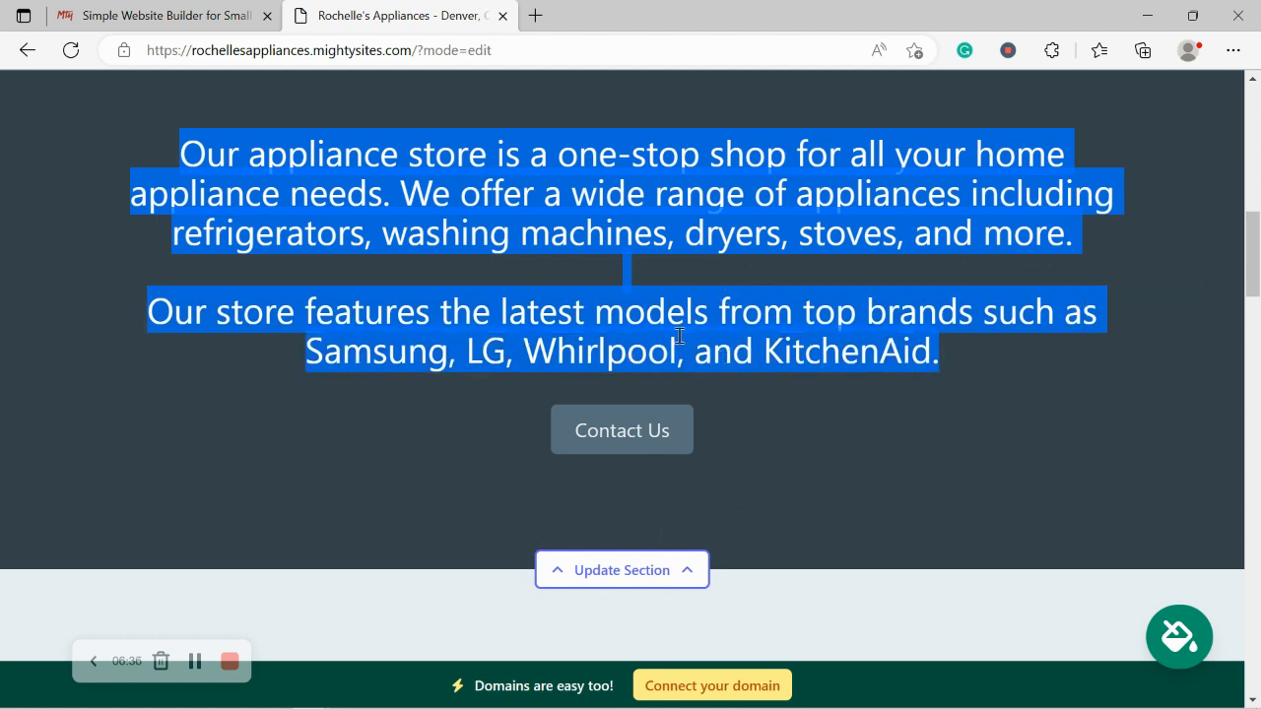
{"action": "left_click", "coordinate": [482, 409]}
{"action": "scroll", "coordinate": [481, 409], "scroll_direction": "down", "scroll_amount": 2}
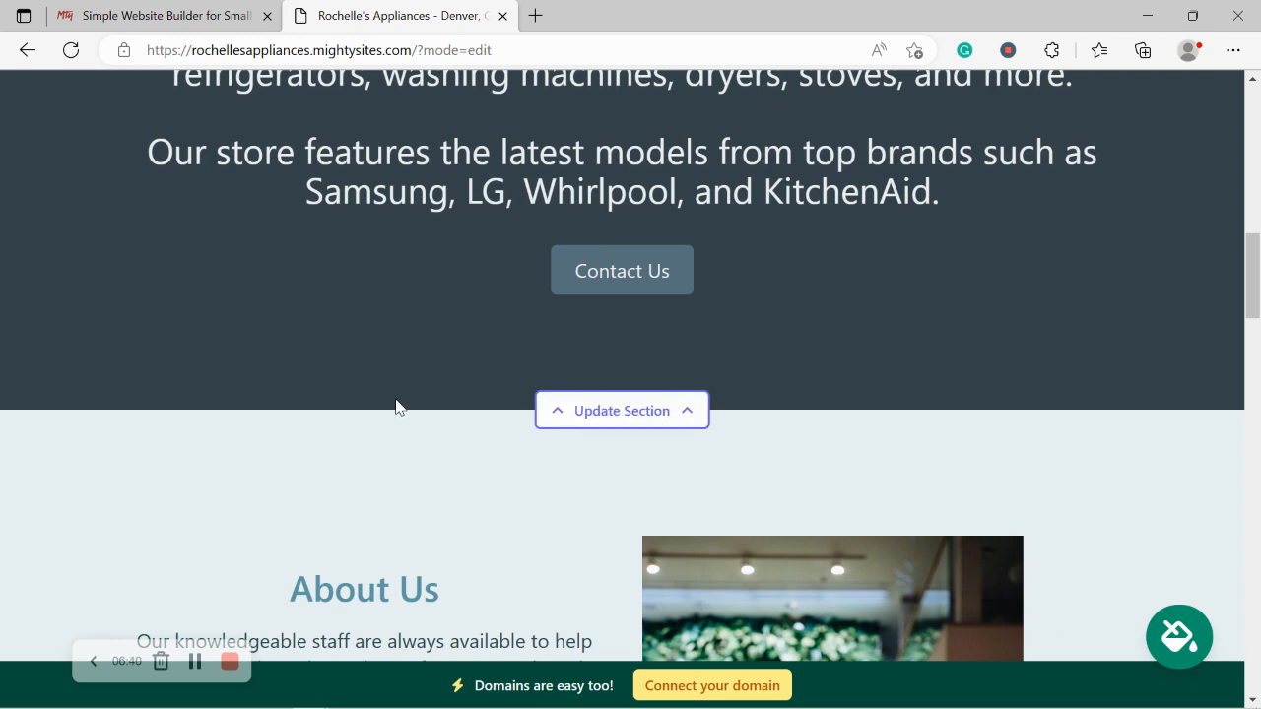
{"action": "scroll", "coordinate": [395, 407], "scroll_direction": "down", "scroll_amount": 5}
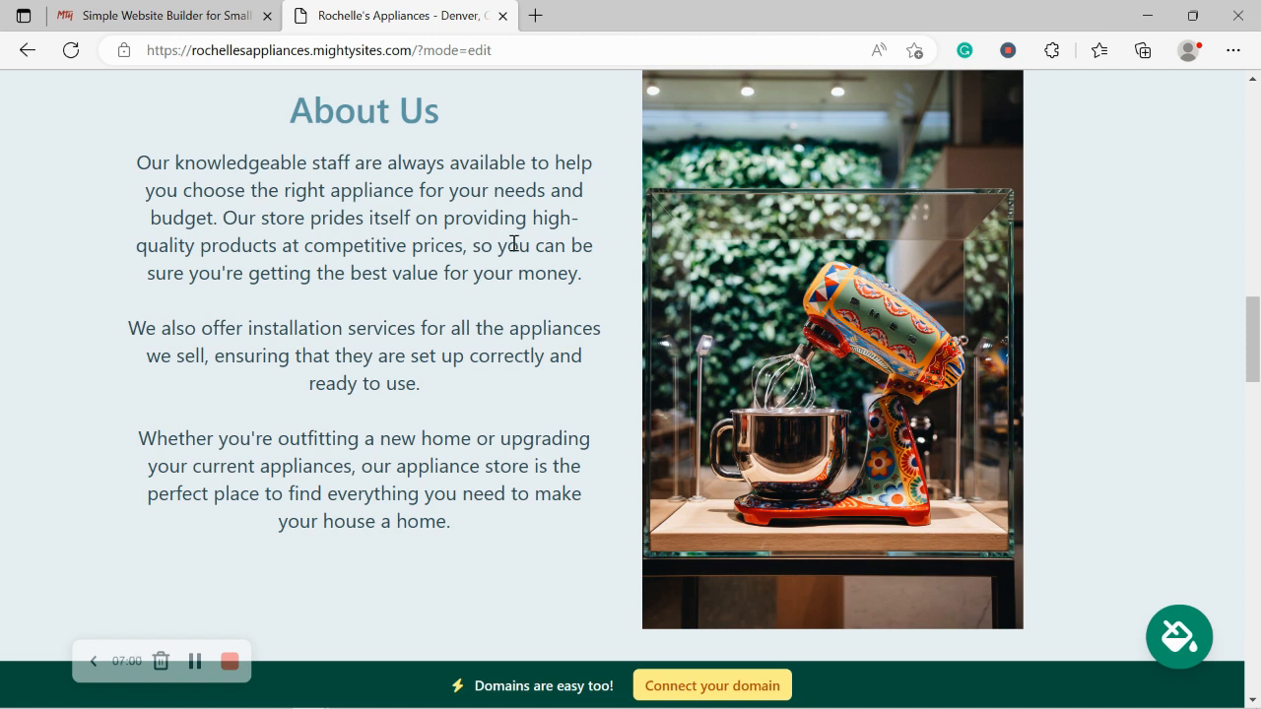
{"action": "left_click_drag", "start_coordinate": [271, 161], "coordinate": [497, 536]}
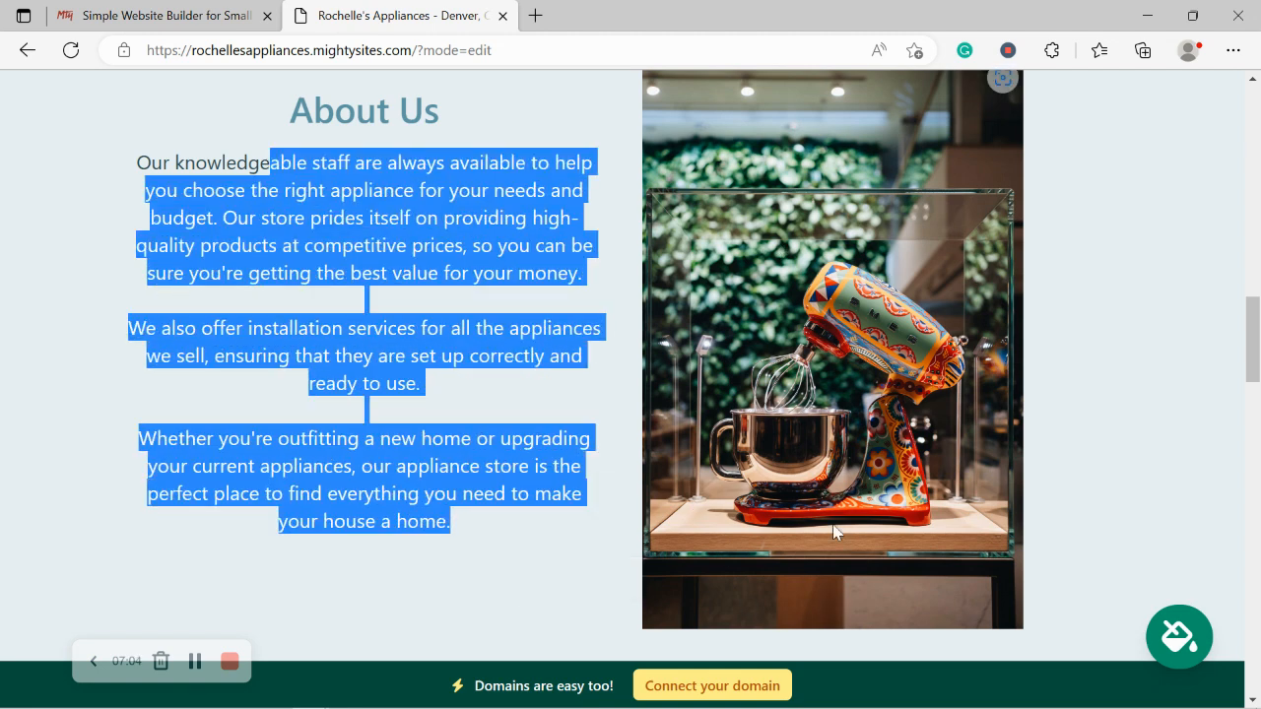
{"action": "left_click", "coordinate": [1088, 363]}
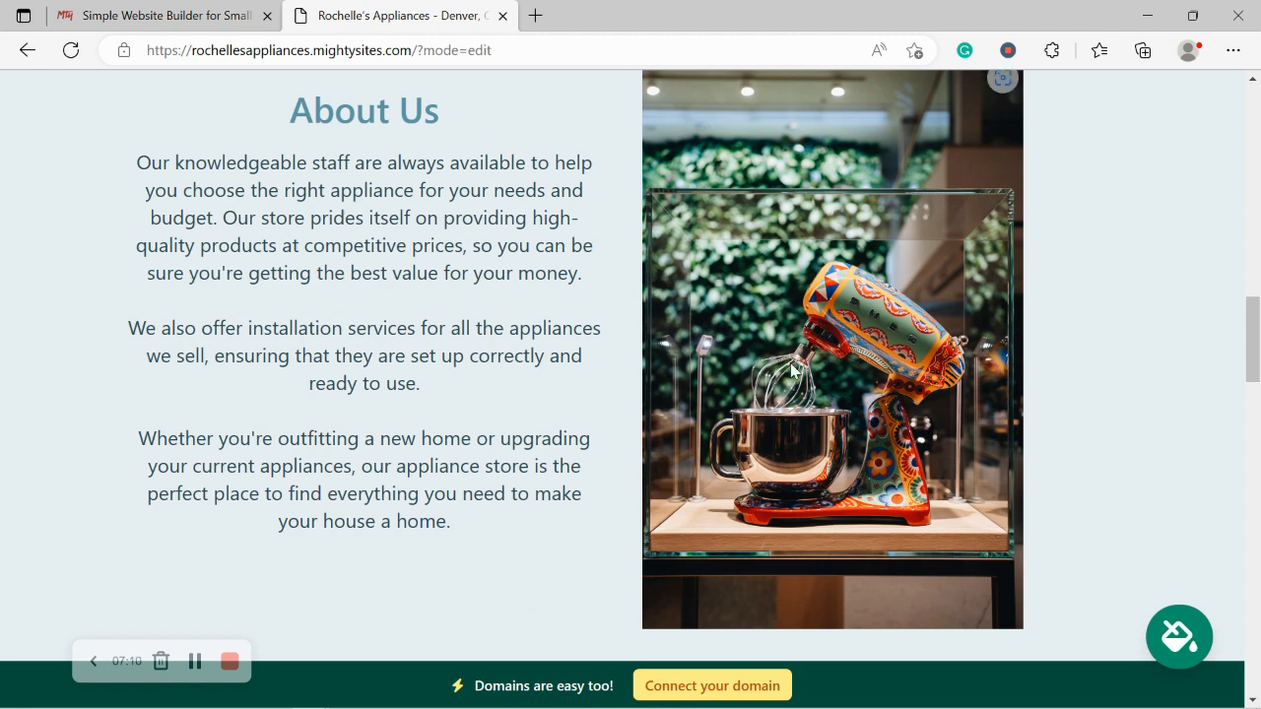
{"action": "scroll", "coordinate": [791, 369], "scroll_direction": "down", "scroll_amount": 5}
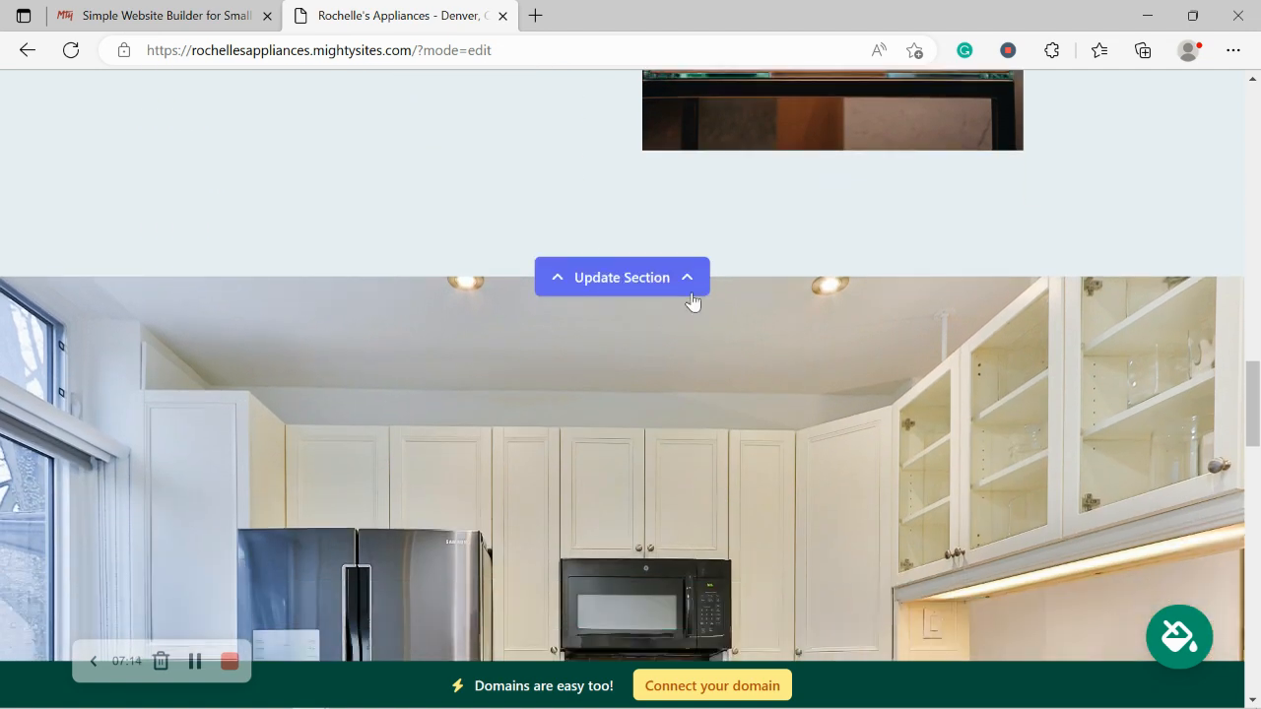
{"action": "scroll", "coordinate": [653, 300], "scroll_direction": "down", "scroll_amount": 3}
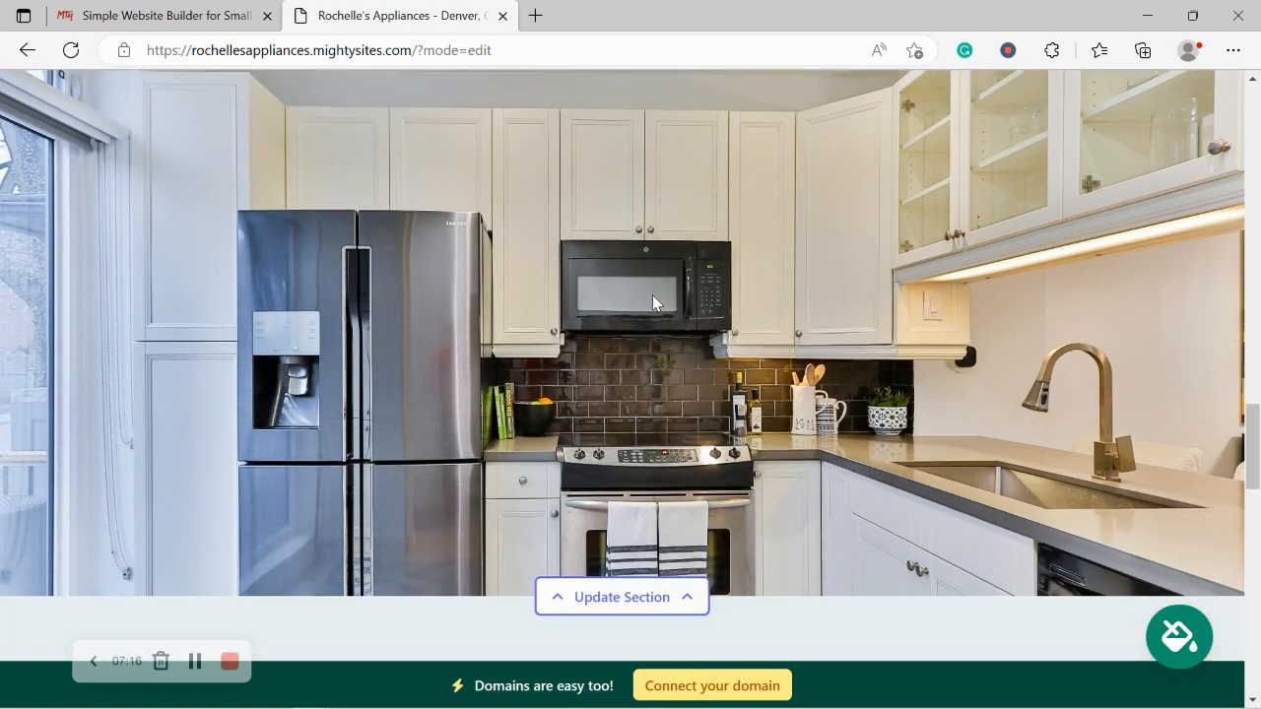
{"action": "scroll", "coordinate": [652, 295], "scroll_direction": "up", "scroll_amount": 1}
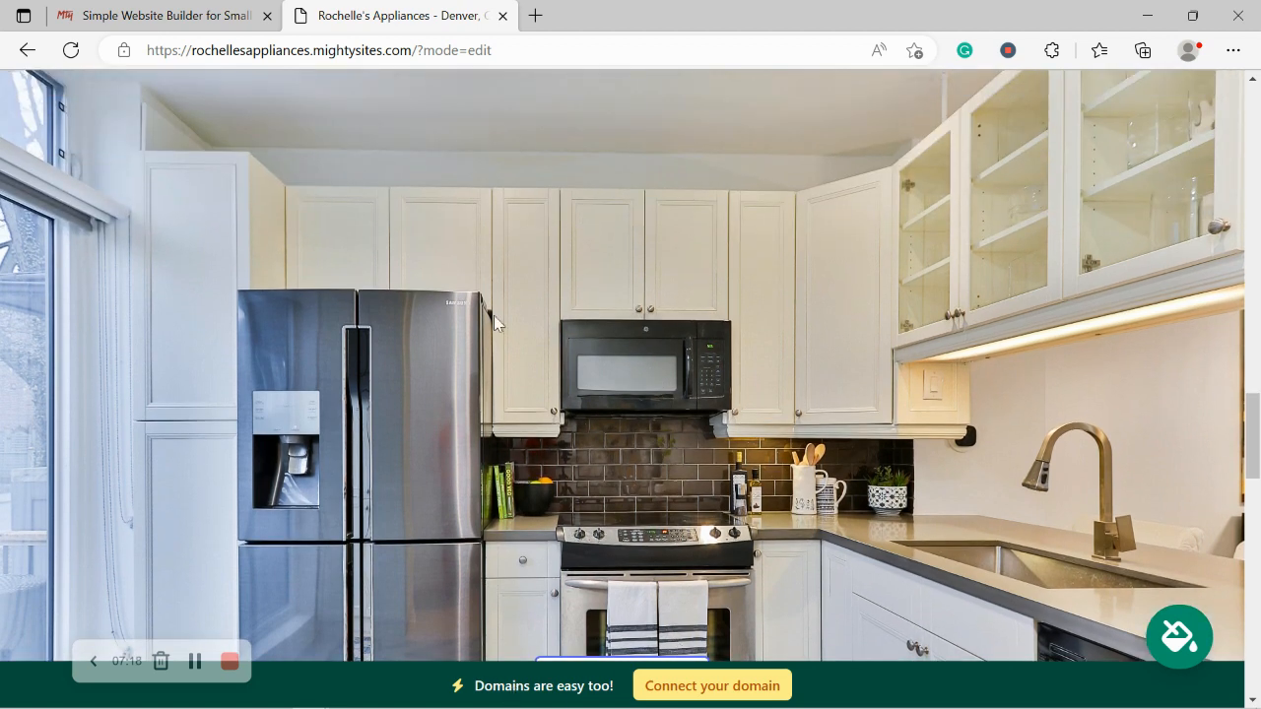
{"action": "scroll", "coordinate": [607, 473], "scroll_direction": "down", "scroll_amount": 1}
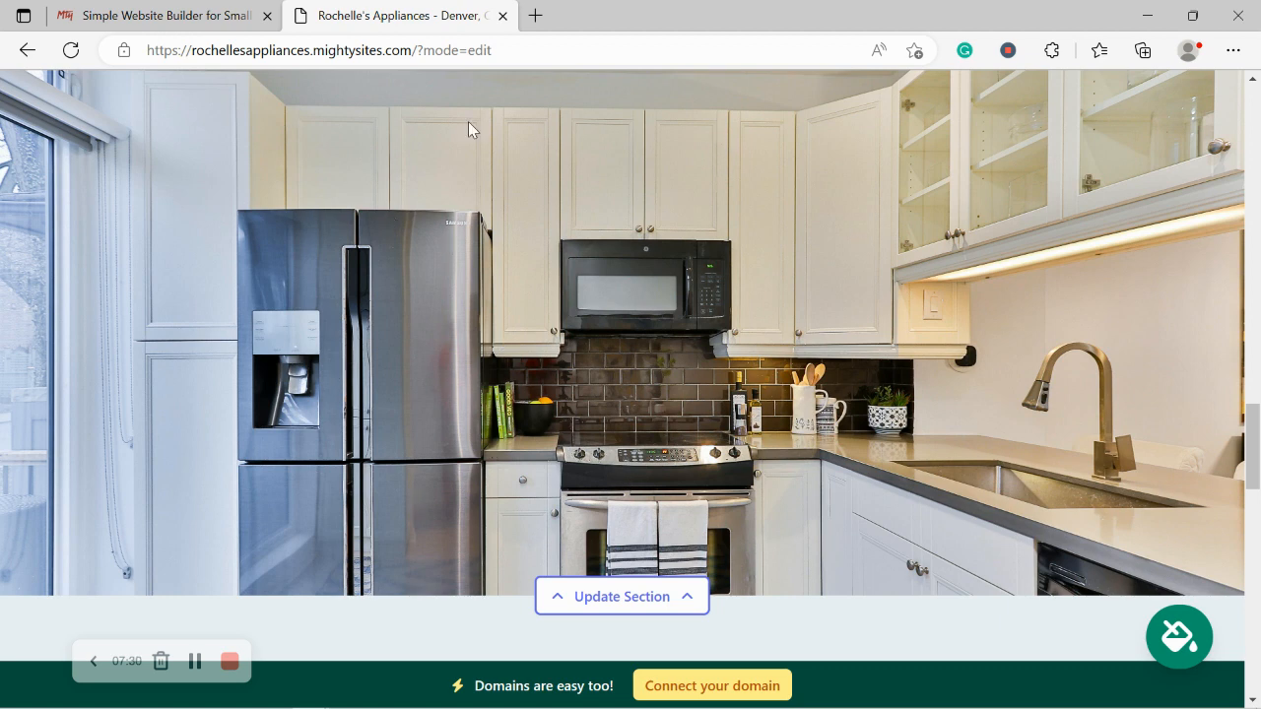
{"action": "scroll", "coordinate": [469, 124], "scroll_direction": "down", "scroll_amount": 4}
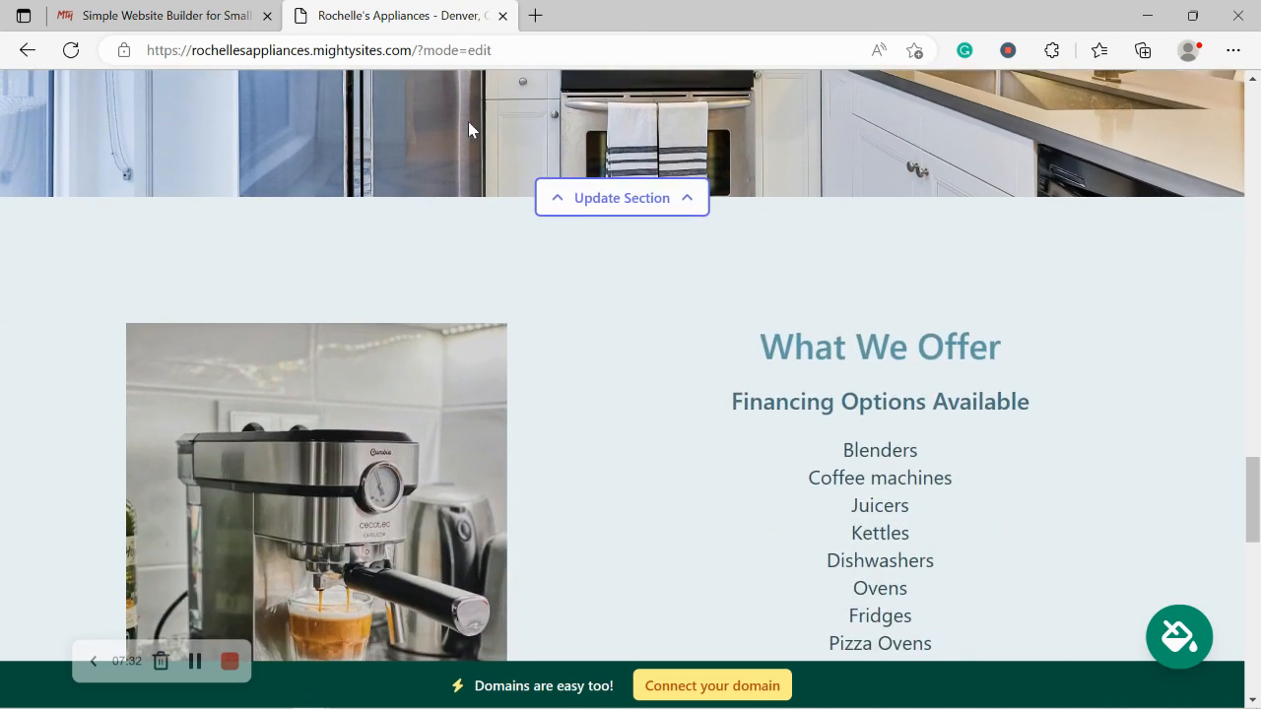
{"action": "scroll", "coordinate": [469, 129], "scroll_direction": "down", "scroll_amount": 2}
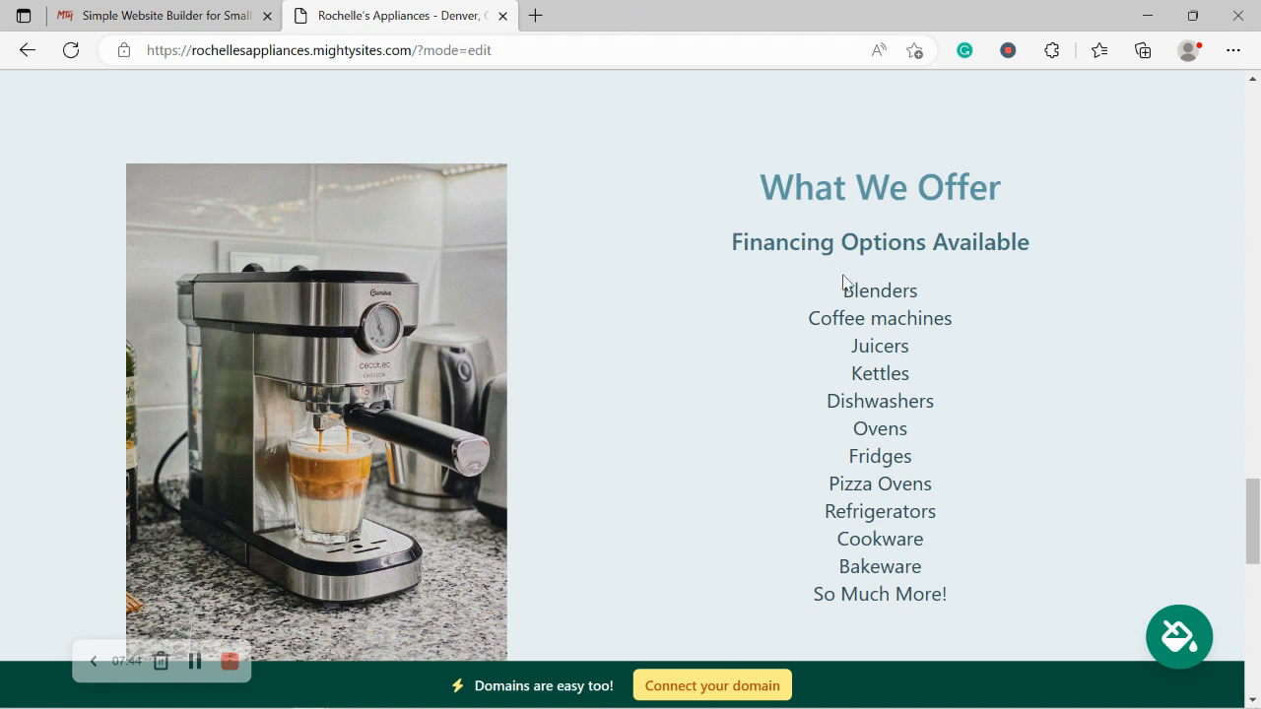
{"action": "left_click_drag", "start_coordinate": [844, 281], "coordinate": [983, 605]}
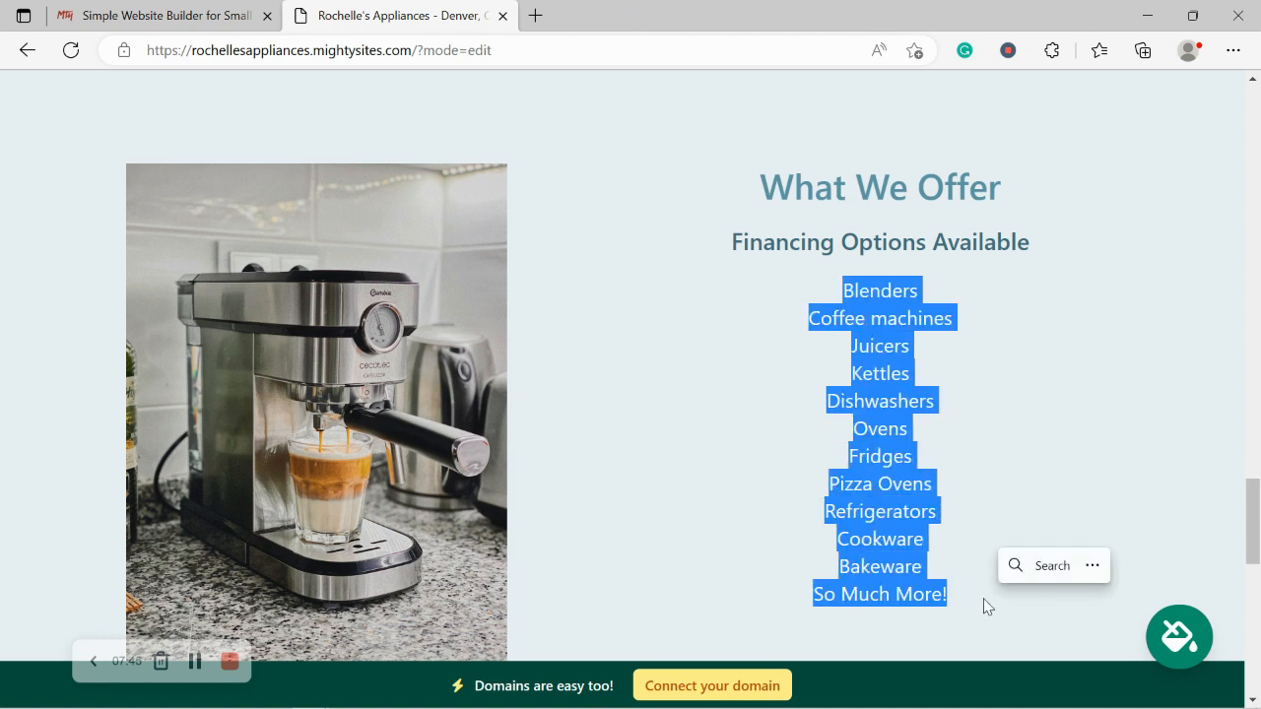
{"action": "left_click", "coordinate": [742, 544]}
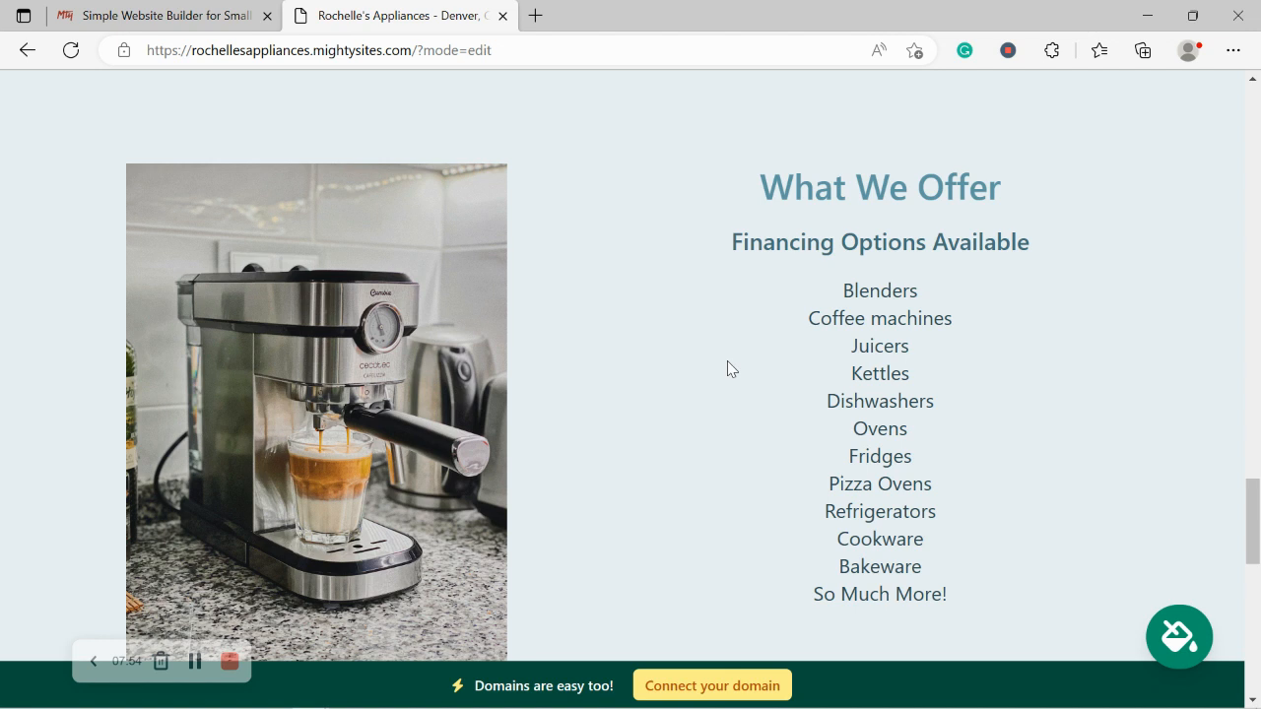
{"action": "scroll", "coordinate": [727, 369], "scroll_direction": "down", "scroll_amount": 1}
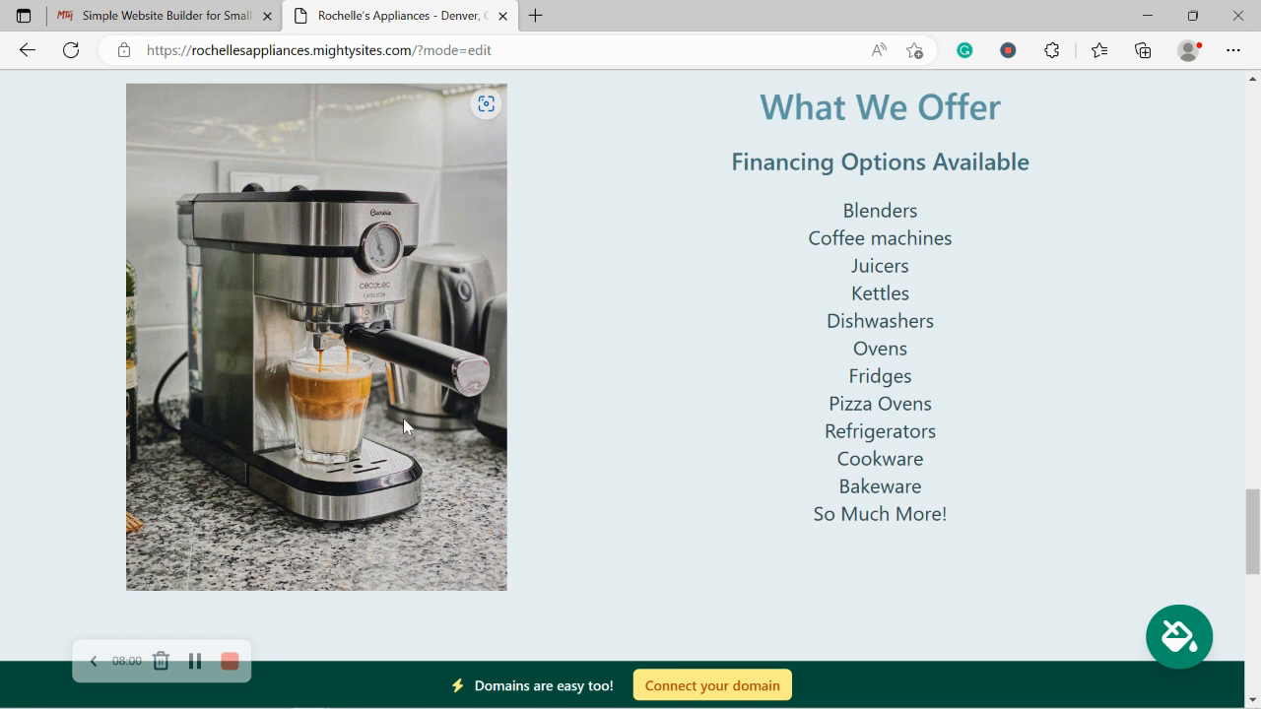
{"action": "scroll", "coordinate": [404, 419], "scroll_direction": "down", "scroll_amount": 3}
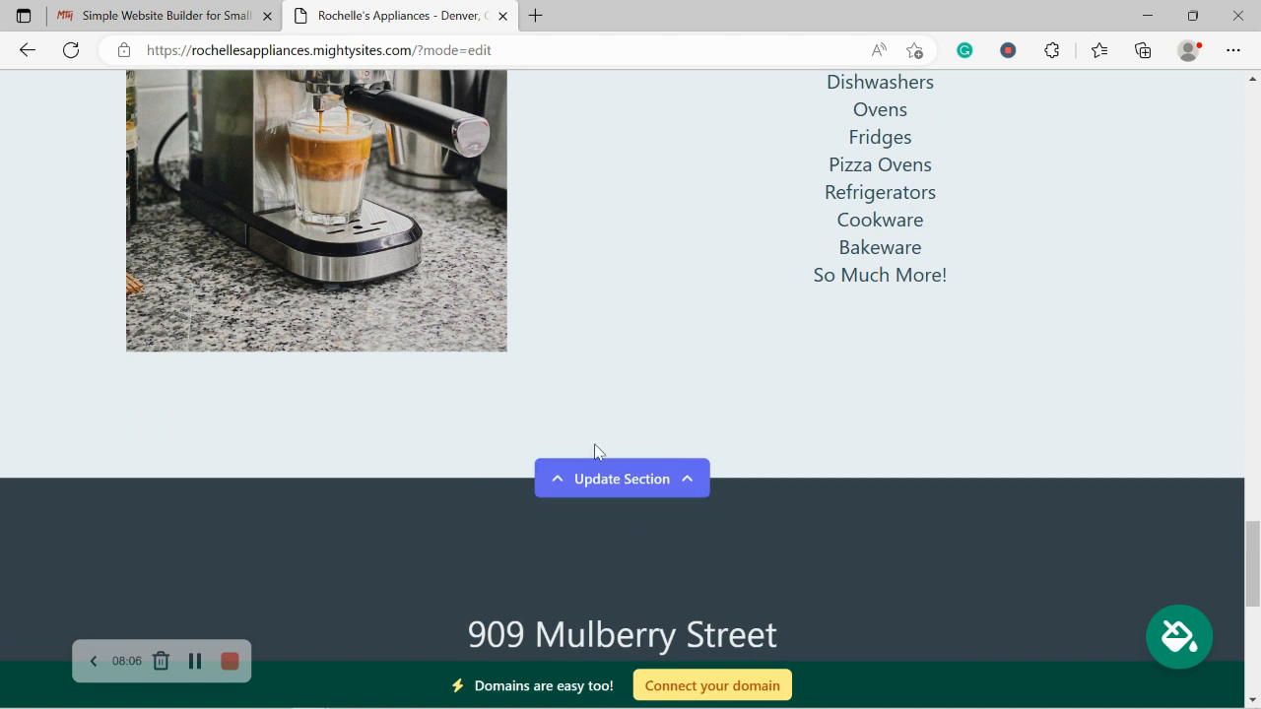
{"action": "scroll", "coordinate": [372, 547], "scroll_direction": "down", "scroll_amount": 4}
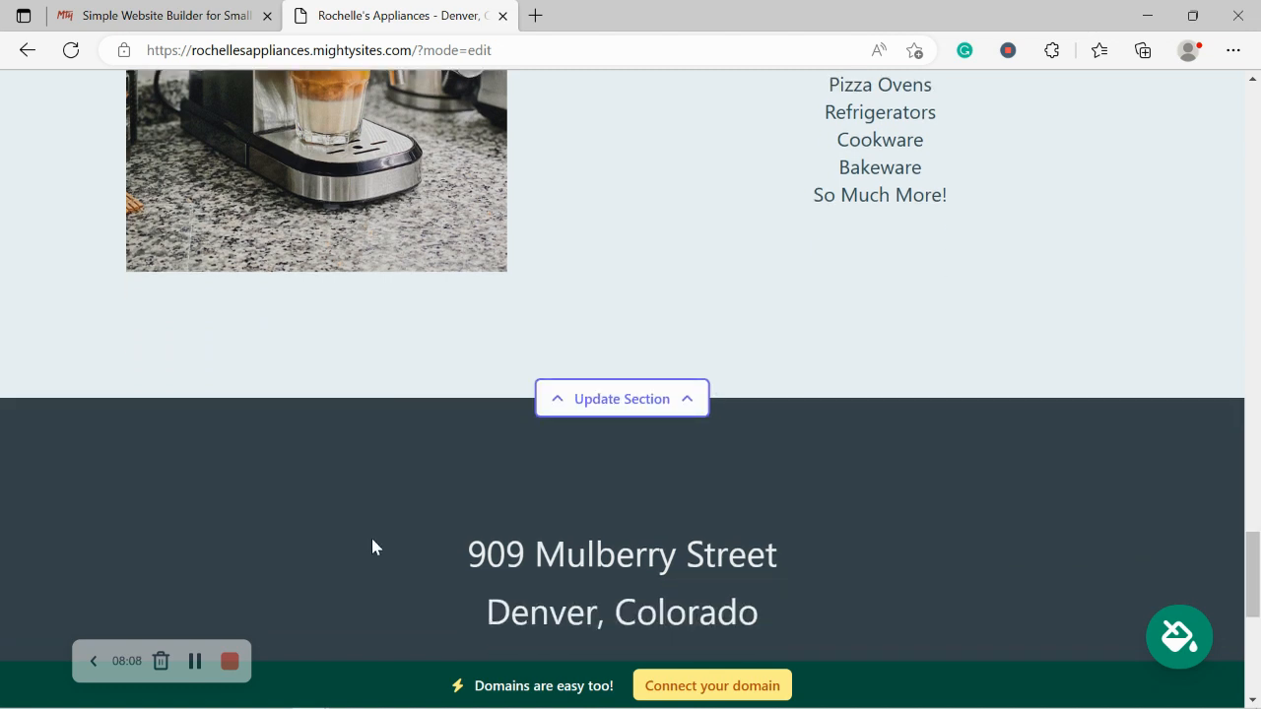
{"action": "scroll", "coordinate": [372, 547], "scroll_direction": "down", "scroll_amount": 1}
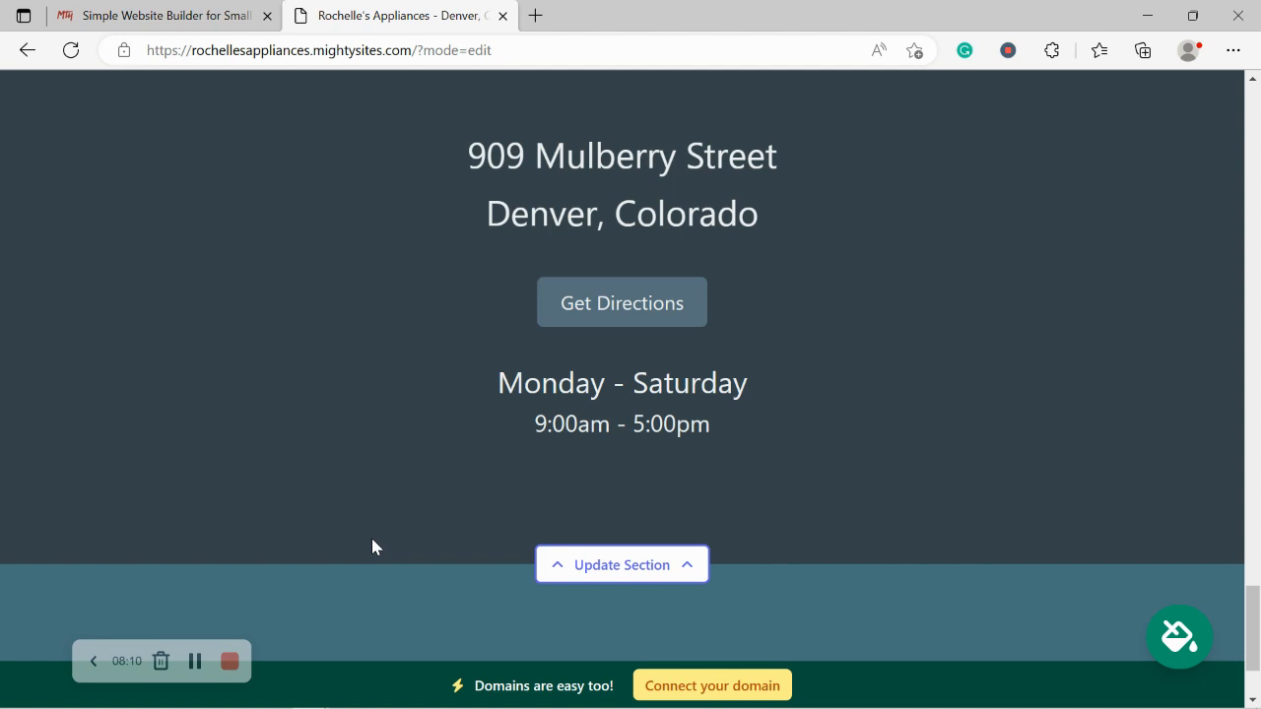
{"action": "scroll", "coordinate": [373, 546], "scroll_direction": "up", "scroll_amount": 1}
{"action": "scroll", "coordinate": [372, 547], "scroll_direction": "down", "scroll_amount": 1}
{"action": "scroll", "coordinate": [620, 578], "scroll_direction": "down", "scroll_amount": 2}
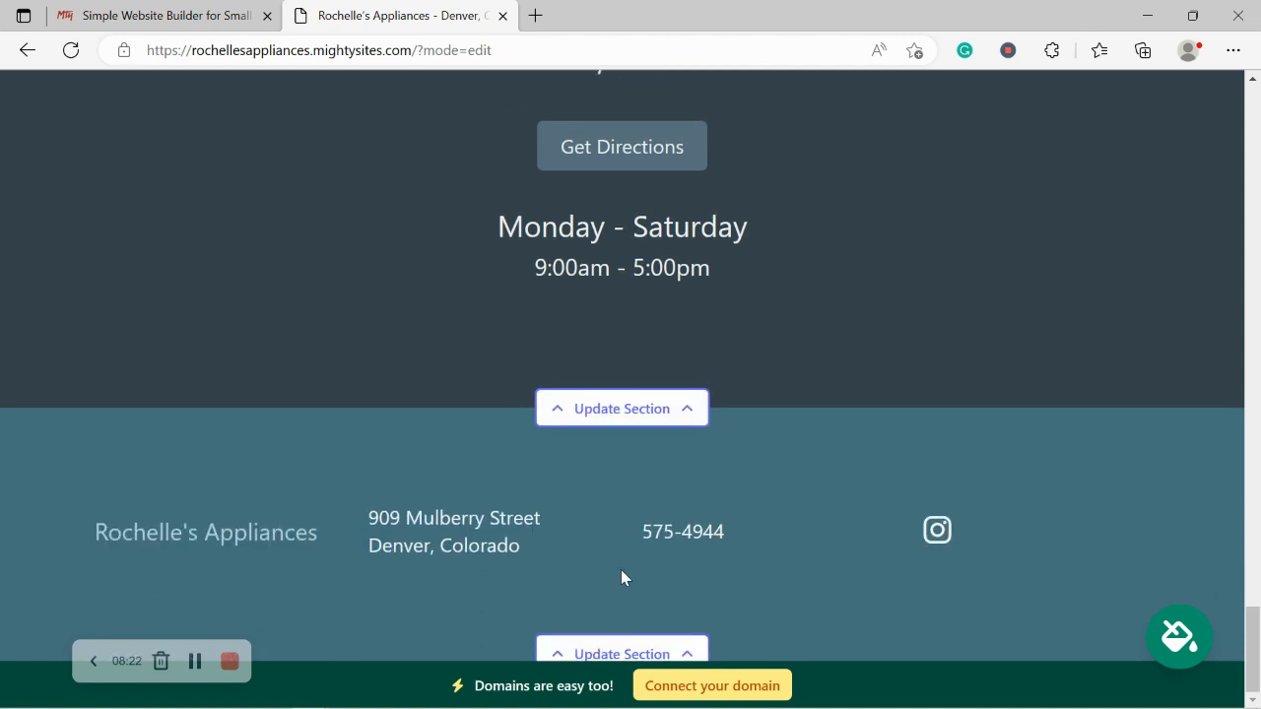
{"action": "scroll", "coordinate": [621, 572], "scroll_direction": "up", "scroll_amount": 4}
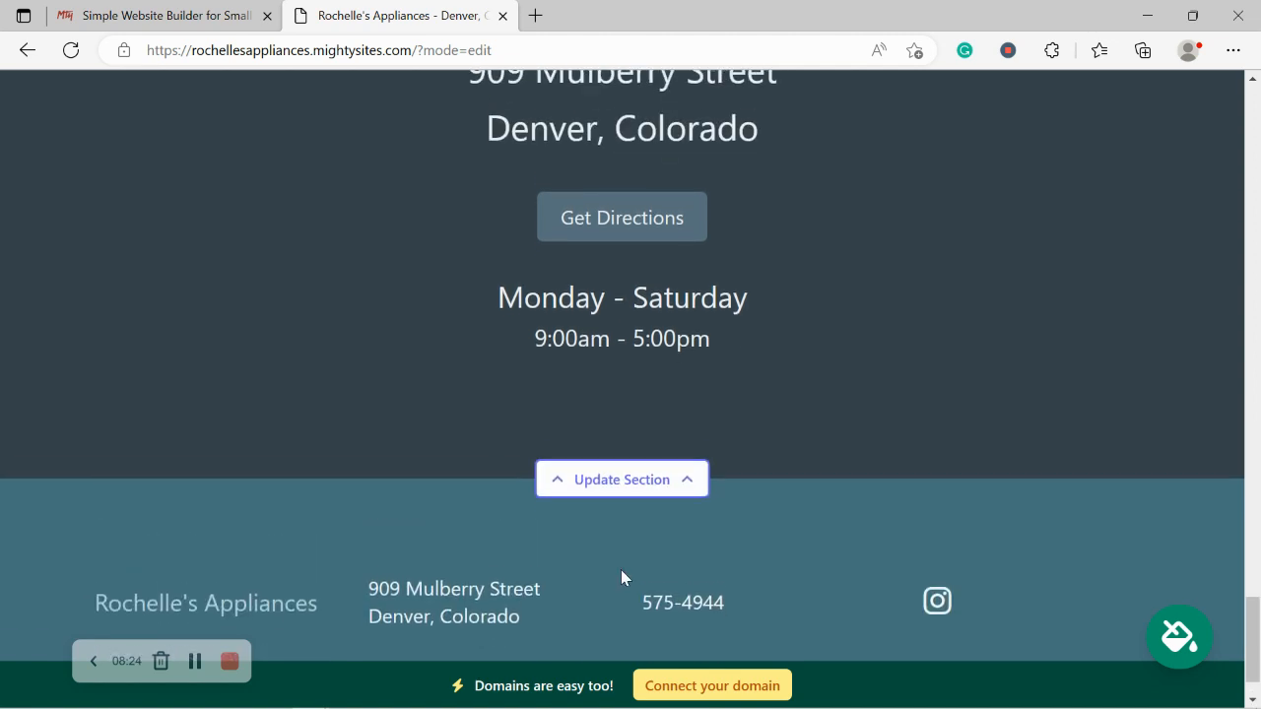
{"action": "scroll", "coordinate": [622, 571], "scroll_direction": "up", "scroll_amount": 5}
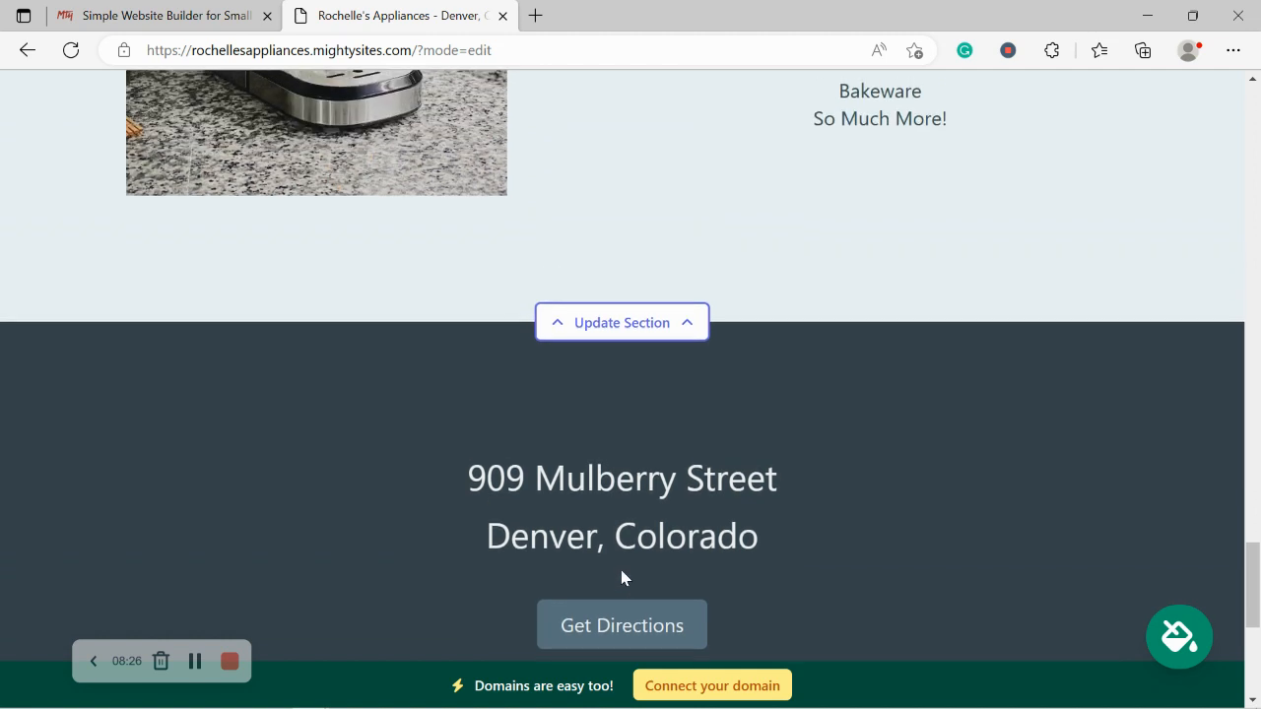
Step: Scroll back up the appliance site to the Siemens hero, then switch to the Mighty Sites tab
{"action": "scroll", "coordinate": [622, 578], "scroll_direction": "up", "scroll_amount": 2}
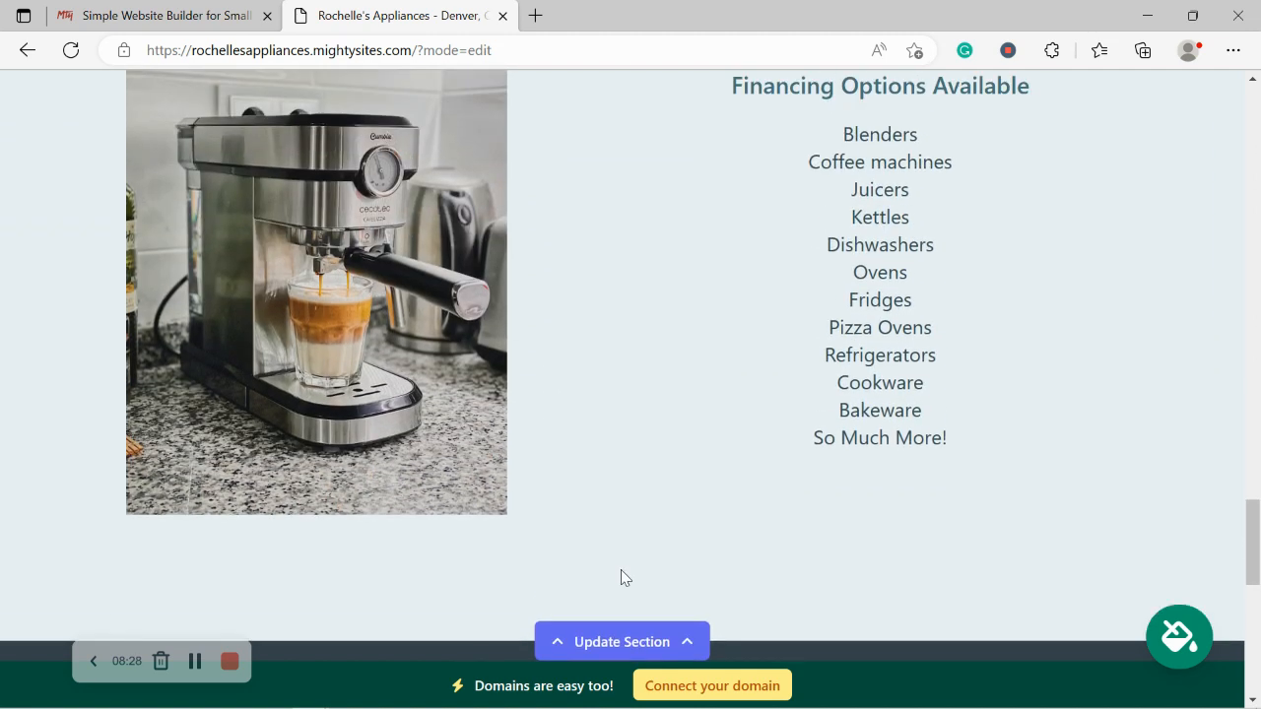
{"action": "scroll", "coordinate": [621, 578], "scroll_direction": "up", "scroll_amount": 3}
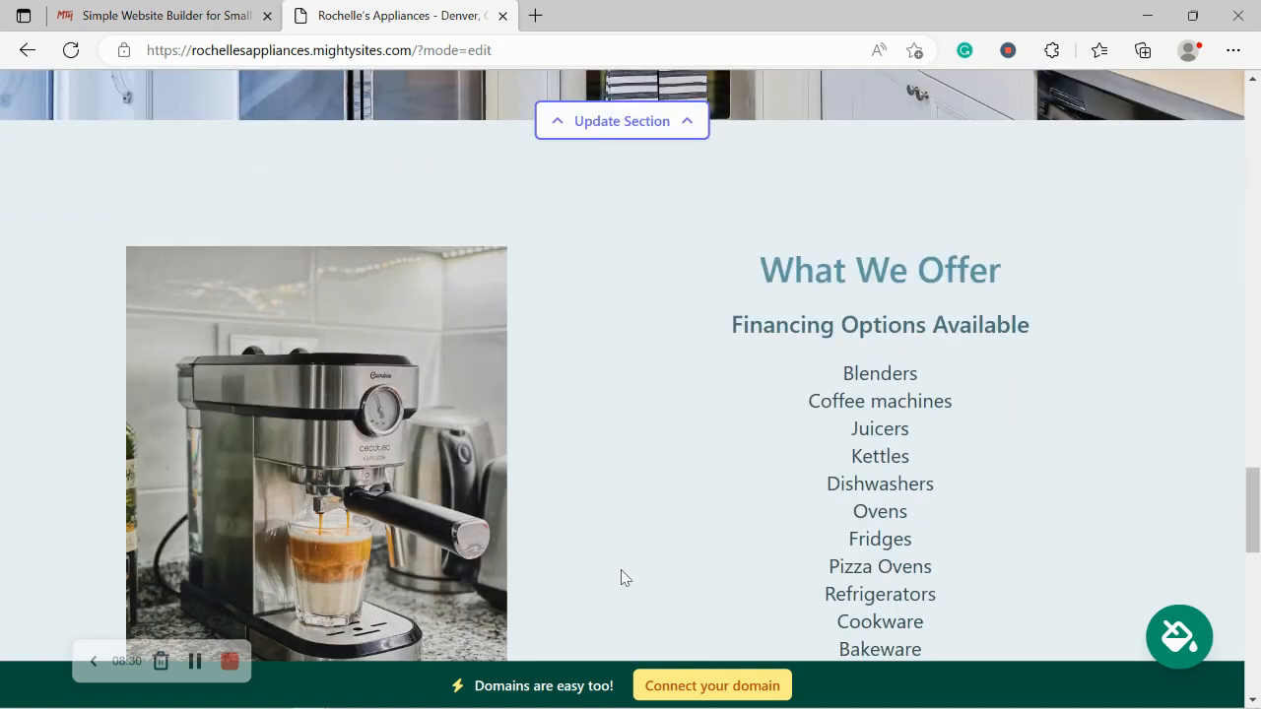
{"action": "scroll", "coordinate": [622, 578], "scroll_direction": "up", "scroll_amount": 3}
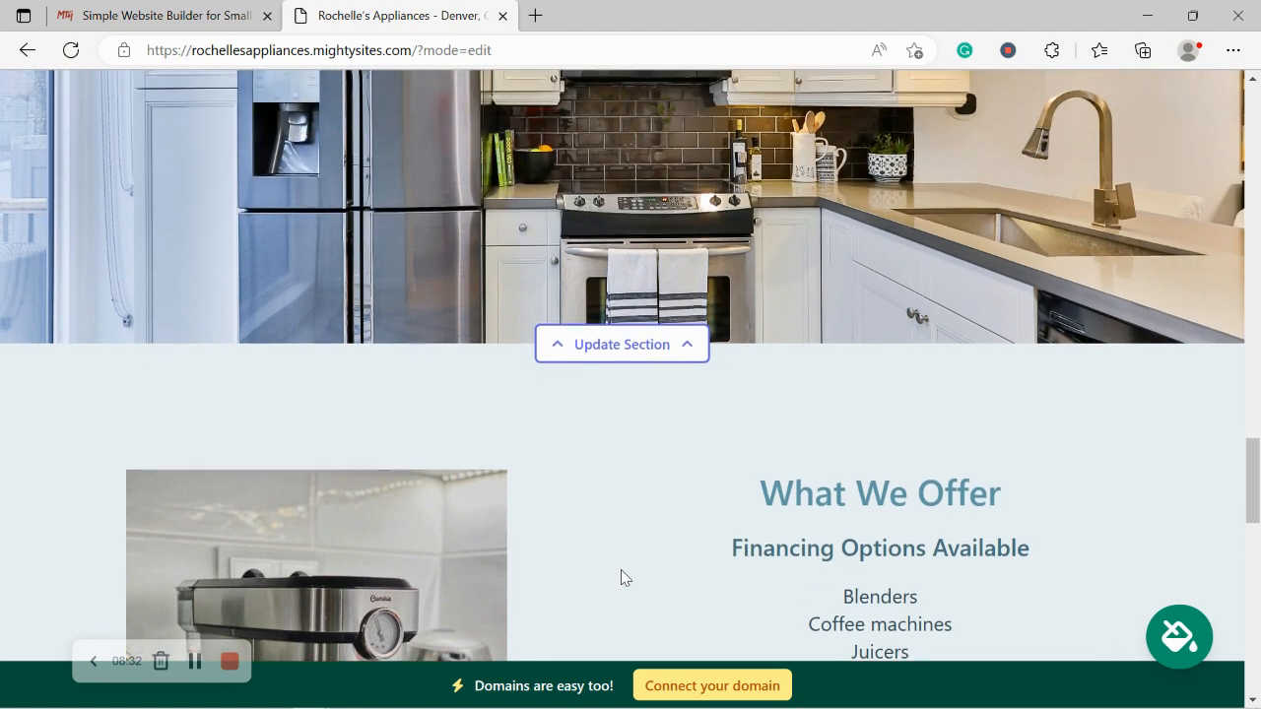
{"action": "scroll", "coordinate": [621, 572], "scroll_direction": "up", "scroll_amount": 1}
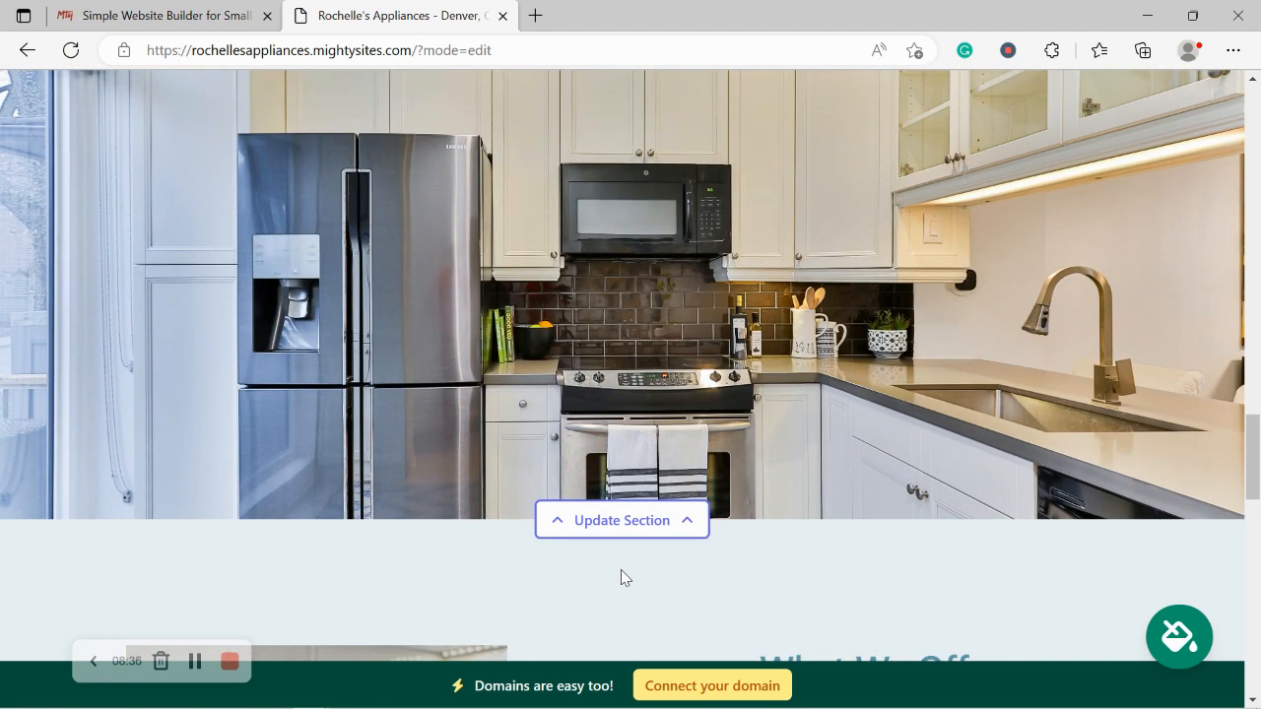
{"action": "scroll", "coordinate": [621, 577], "scroll_direction": "up", "scroll_amount": 1}
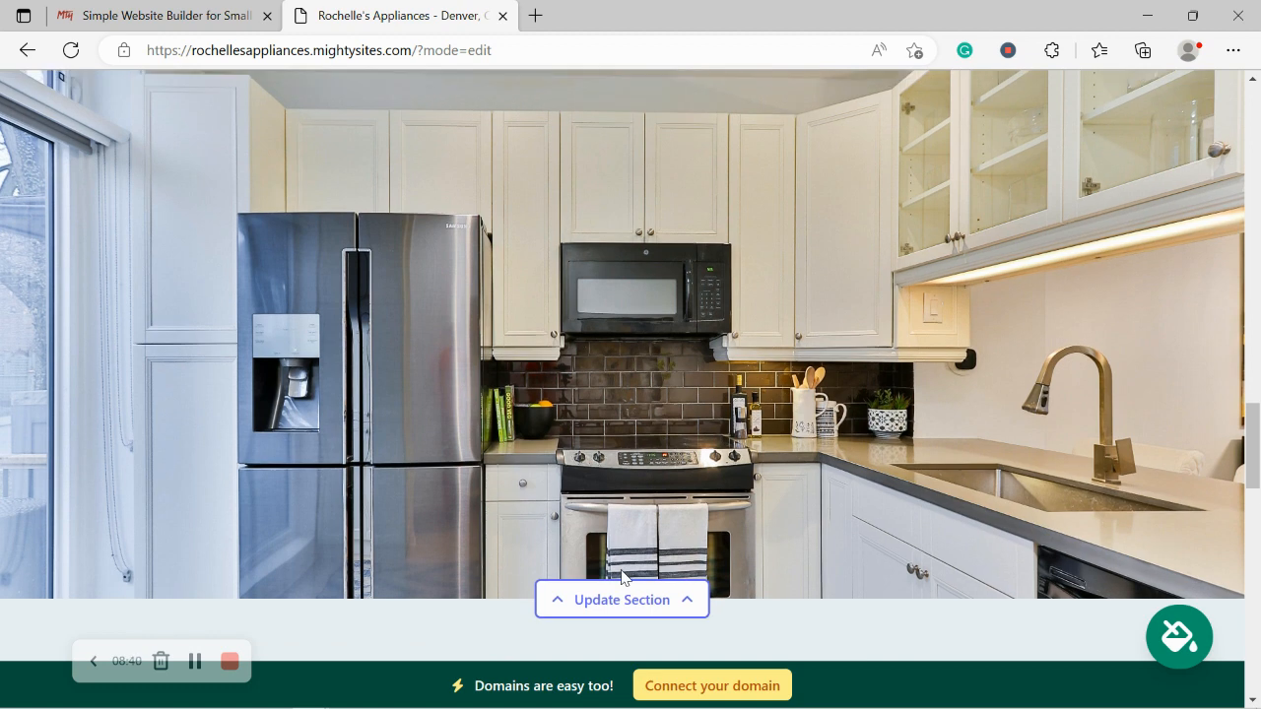
{"action": "scroll", "coordinate": [622, 577], "scroll_direction": "up", "scroll_amount": 1}
{"action": "scroll", "coordinate": [621, 577], "scroll_direction": "up", "scroll_amount": 5}
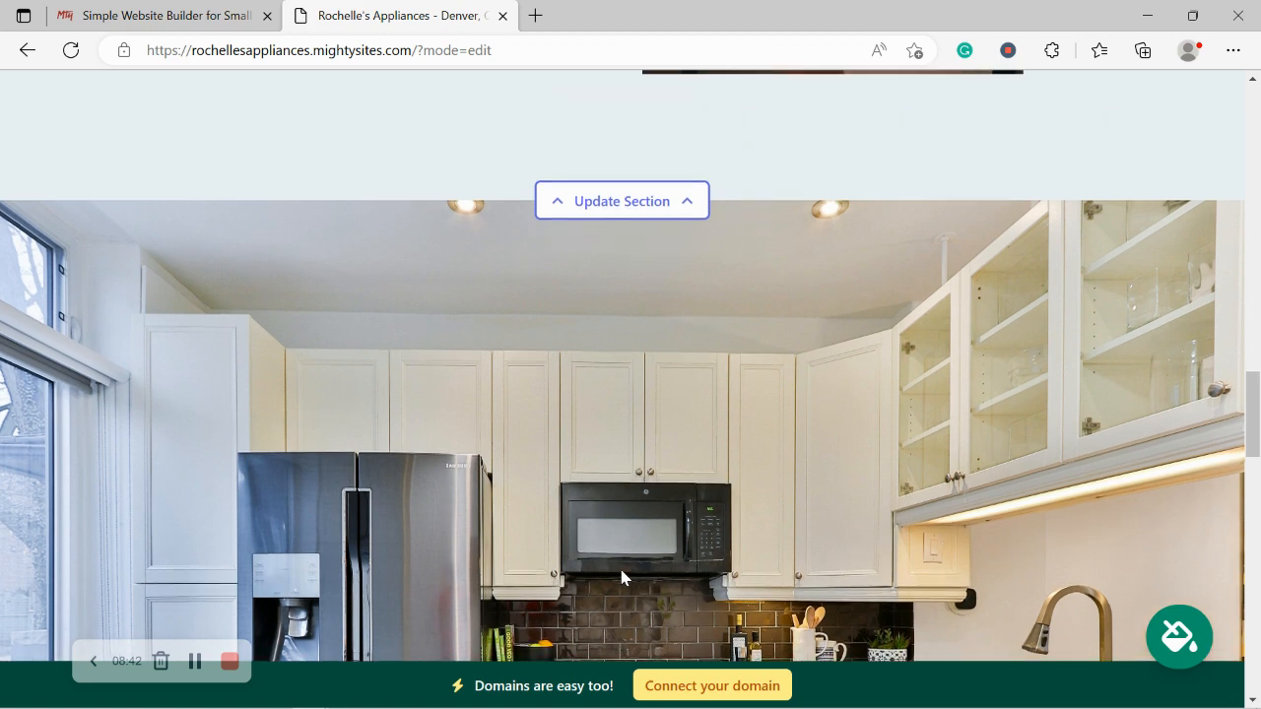
{"action": "scroll", "coordinate": [621, 577], "scroll_direction": "up", "scroll_amount": 2}
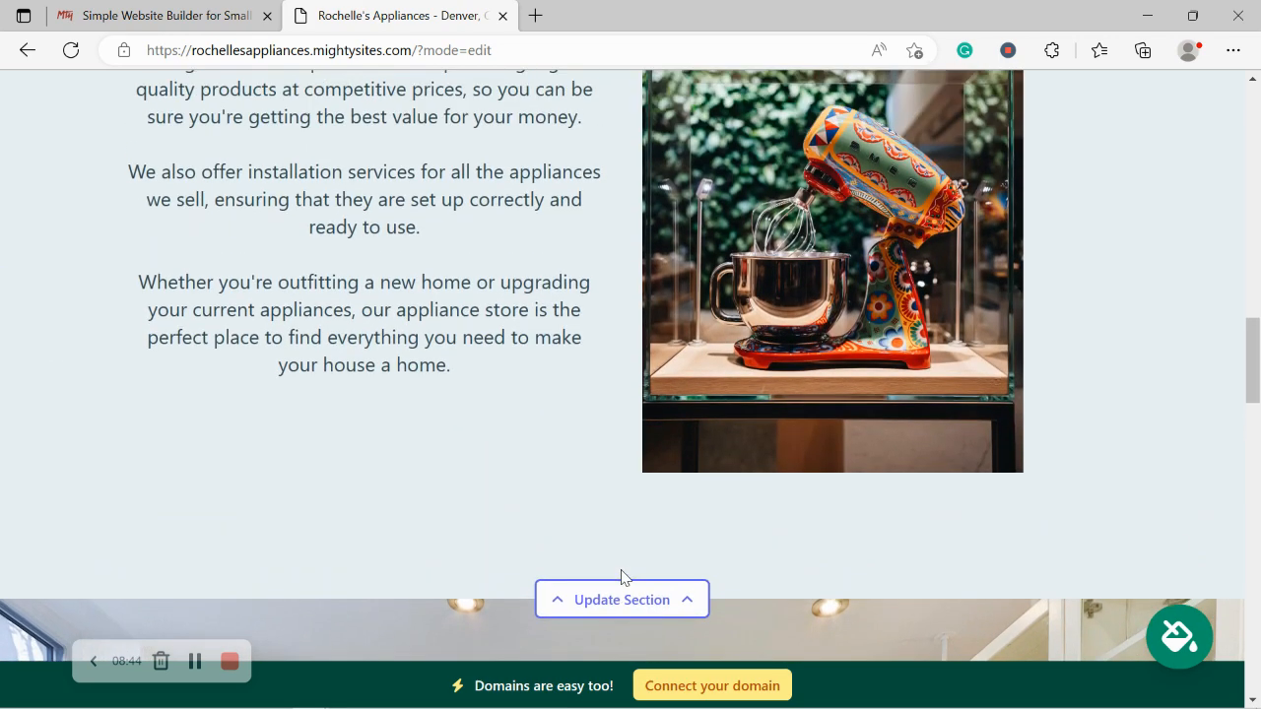
{"action": "scroll", "coordinate": [621, 577], "scroll_direction": "up", "scroll_amount": 1}
{"action": "scroll", "coordinate": [621, 577], "scroll_direction": "up", "scroll_amount": 1}
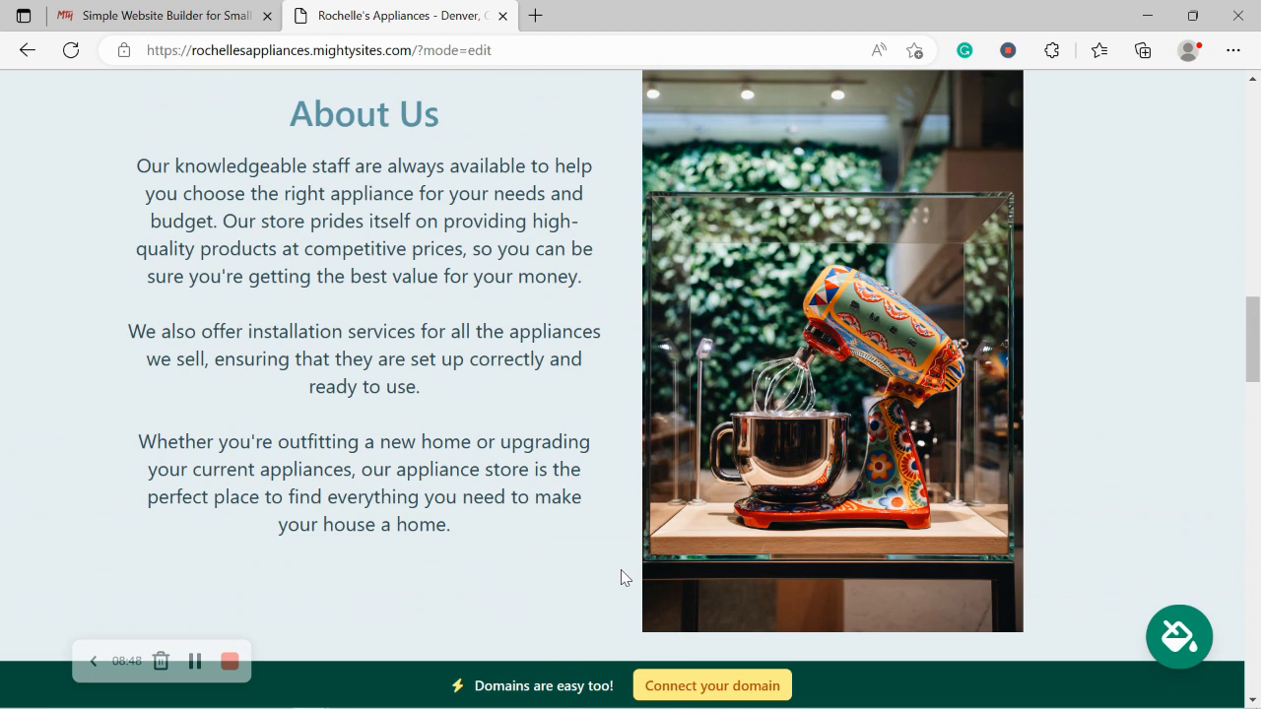
{"action": "scroll", "coordinate": [620, 578], "scroll_direction": "up", "scroll_amount": 3}
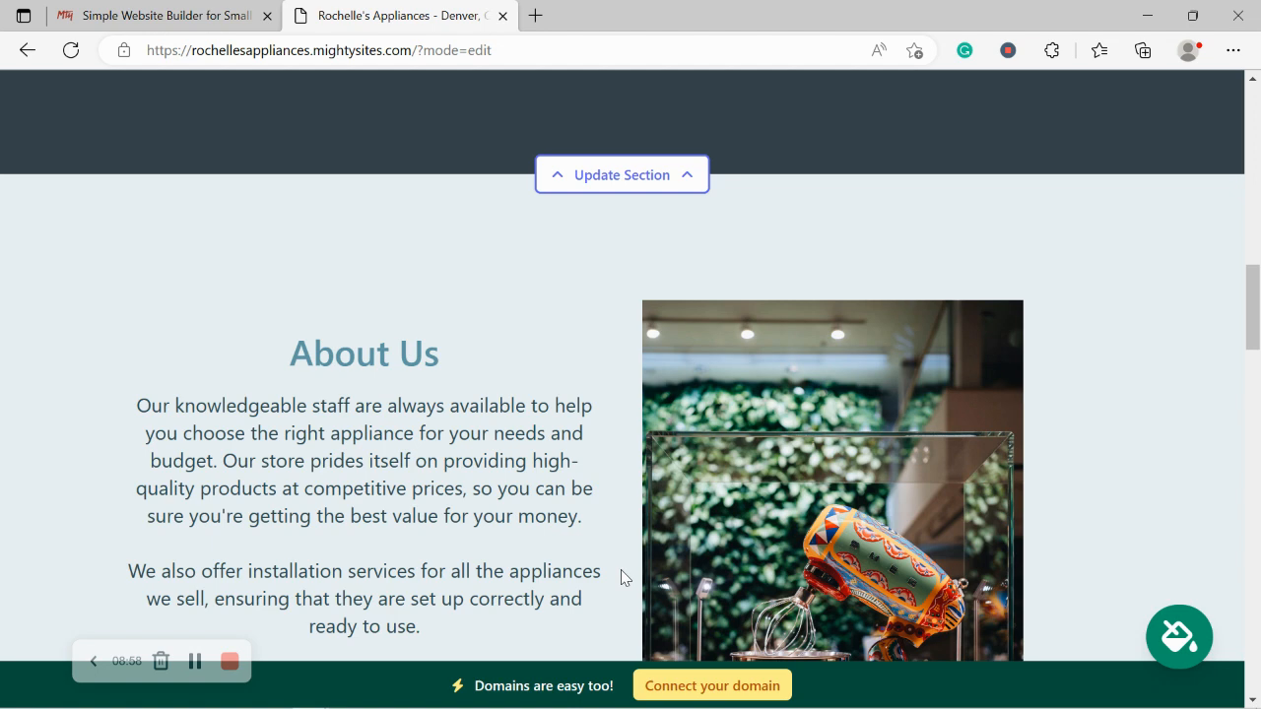
{"action": "scroll", "coordinate": [621, 571], "scroll_direction": "up", "scroll_amount": 4}
{"action": "scroll", "coordinate": [621, 572], "scroll_direction": "up", "scroll_amount": 4}
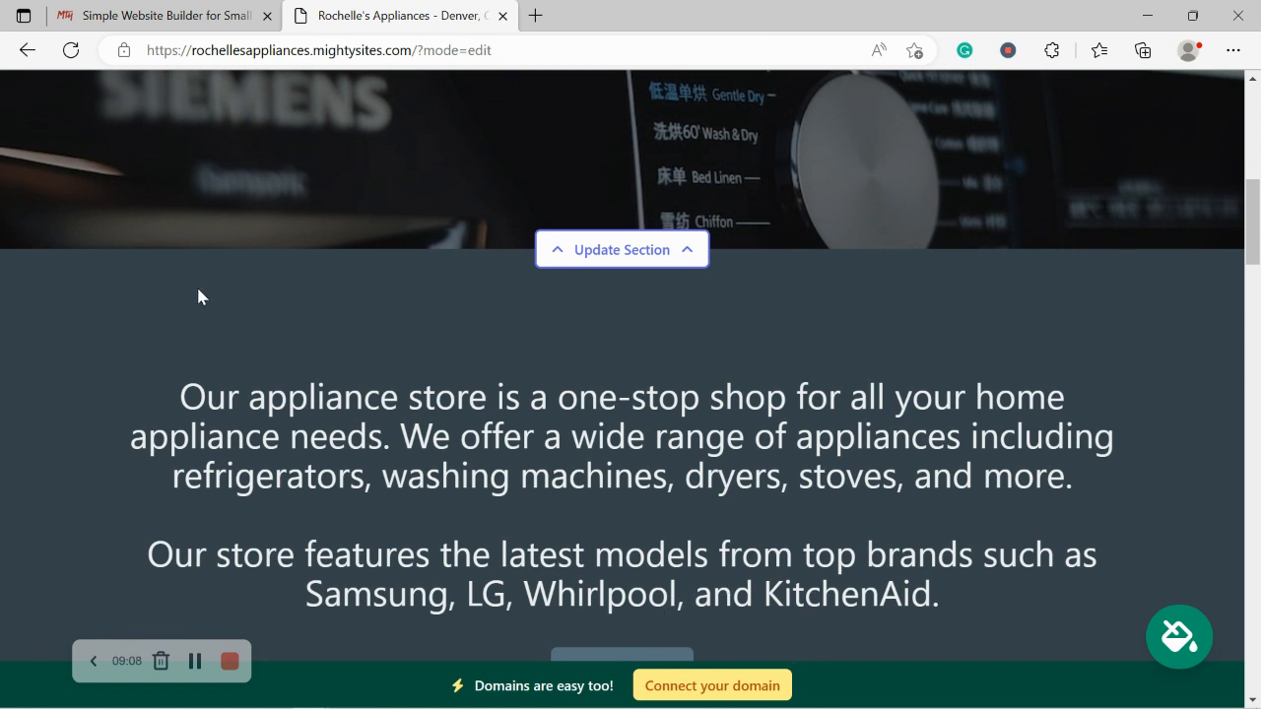
{"action": "left_click", "coordinate": [150, 12]}
{"action": "scroll", "coordinate": [148, 3], "scroll_direction": "up", "scroll_amount": 1}
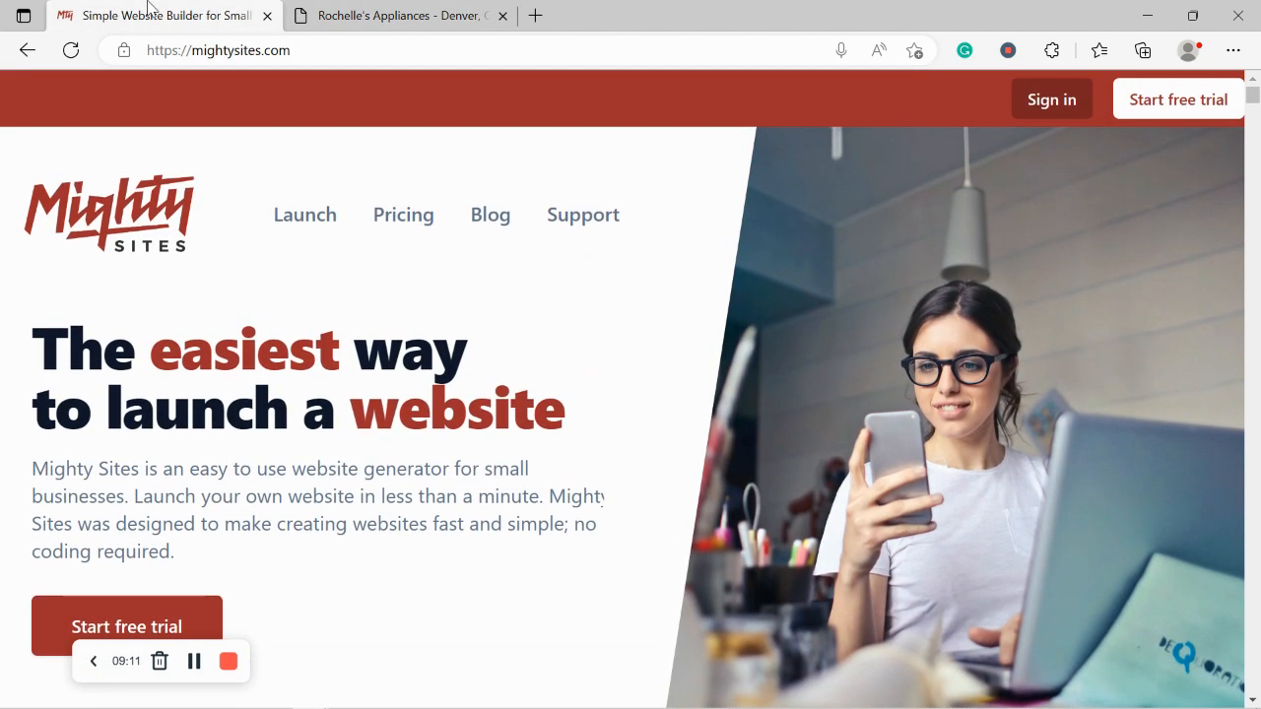
Step: Browse the Small Business Marketing Blog articles, then go back to the Rochelle's Appliances tab
{"action": "left_click", "coordinate": [495, 214]}
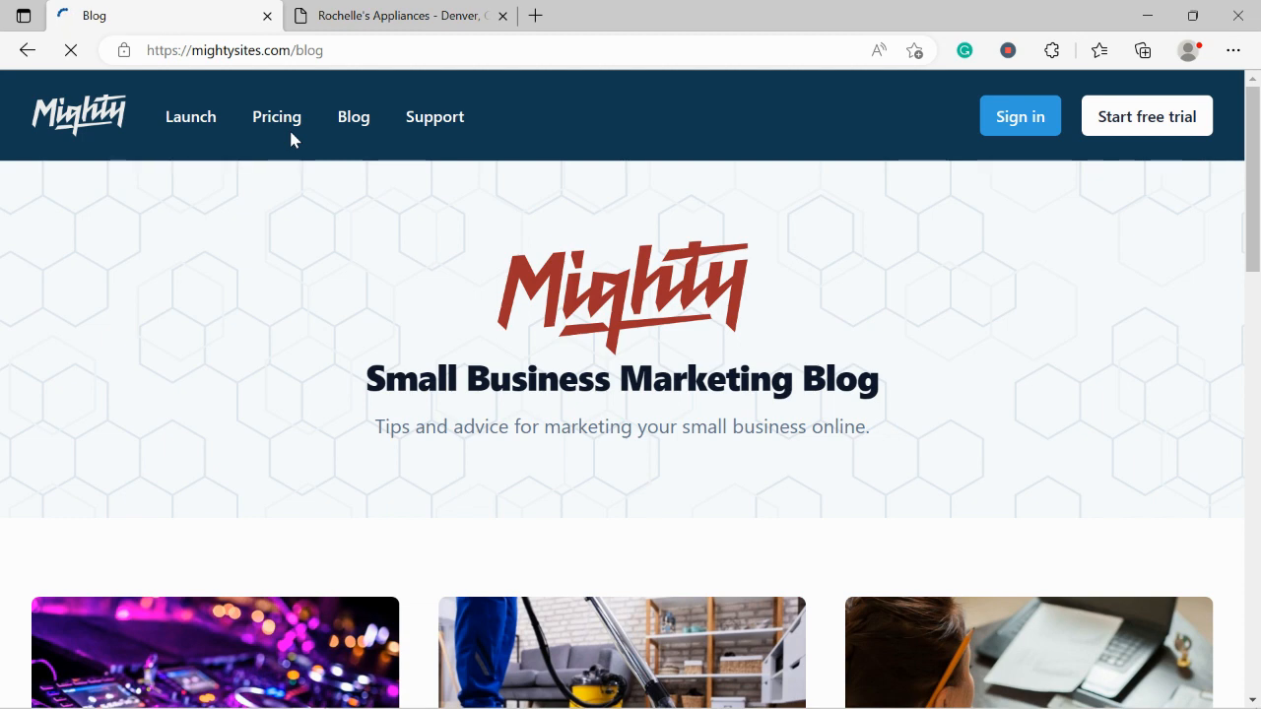
{"action": "scroll", "coordinate": [291, 134], "scroll_direction": "down", "scroll_amount": 2}
{"action": "scroll", "coordinate": [290, 134], "scroll_direction": "down", "scroll_amount": 3}
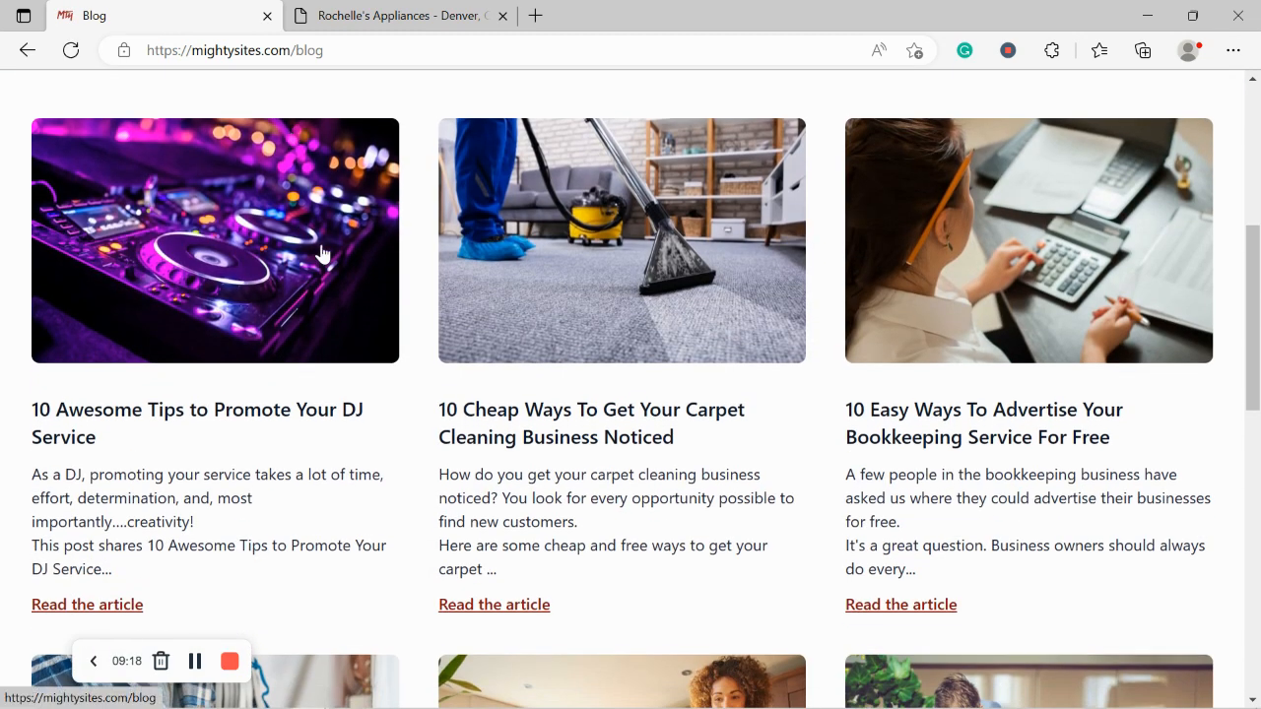
{"action": "left_click", "coordinate": [441, 12]}
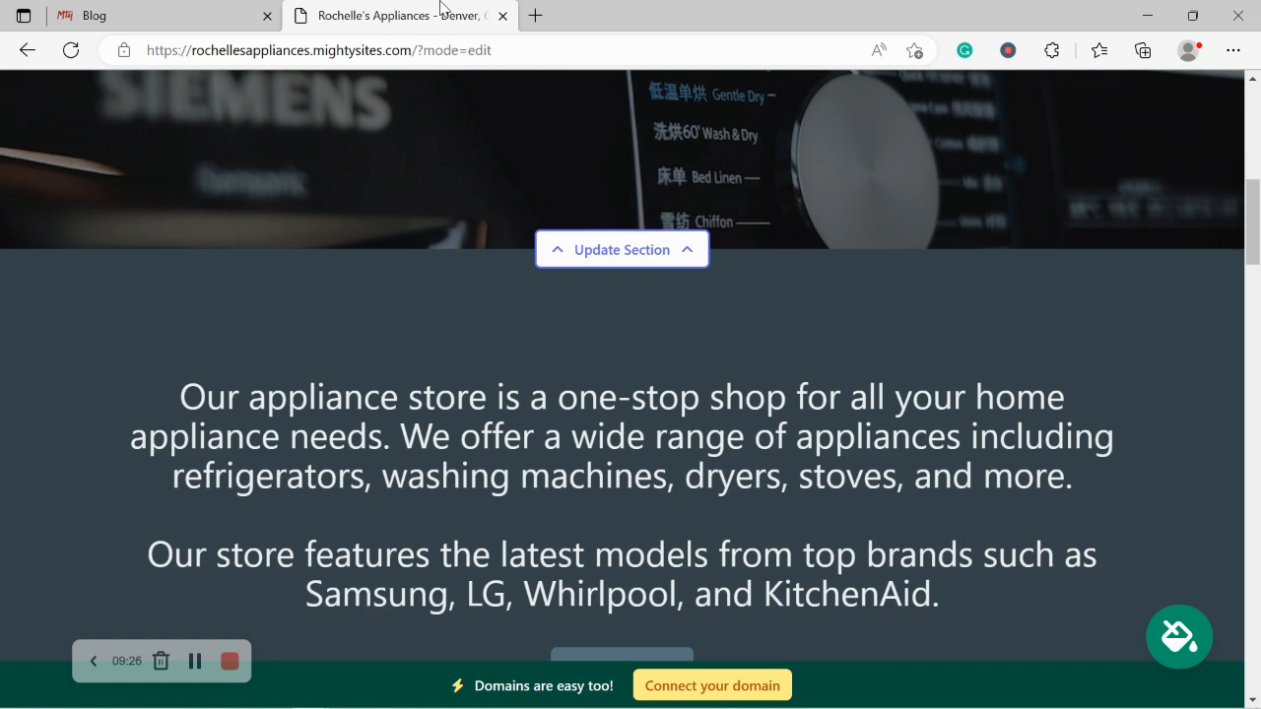
Step: Return to the site top, go to the Rochelle's Appliances dashboard, then switch to the blog tab
{"action": "key", "text": "Up"}
{"action": "key", "text": "Up"}
{"action": "key", "text": "Up"}
{"action": "key", "text": "Up"}
{"action": "key", "text": "Up"}
{"action": "key", "text": "Up"}
{"action": "key", "text": "Up"}
{"action": "key", "text": "Up"}
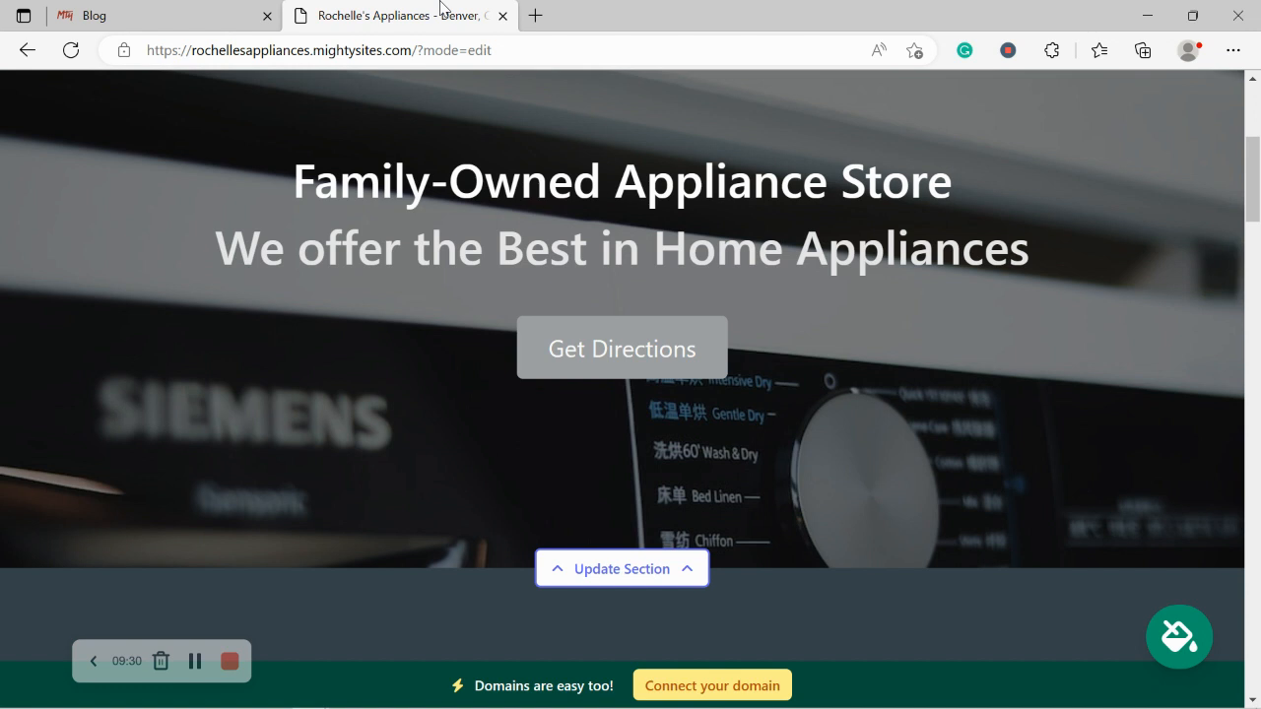
{"action": "key", "text": "Up"}
{"action": "key", "text": "Up"}
{"action": "key", "text": "Up"}
{"action": "key", "text": "Up"}
{"action": "key", "text": "Up"}
{"action": "key", "text": "Up"}
{"action": "key", "text": "Up"}
{"action": "key", "text": "Up"}
{"action": "key", "text": "Up"}
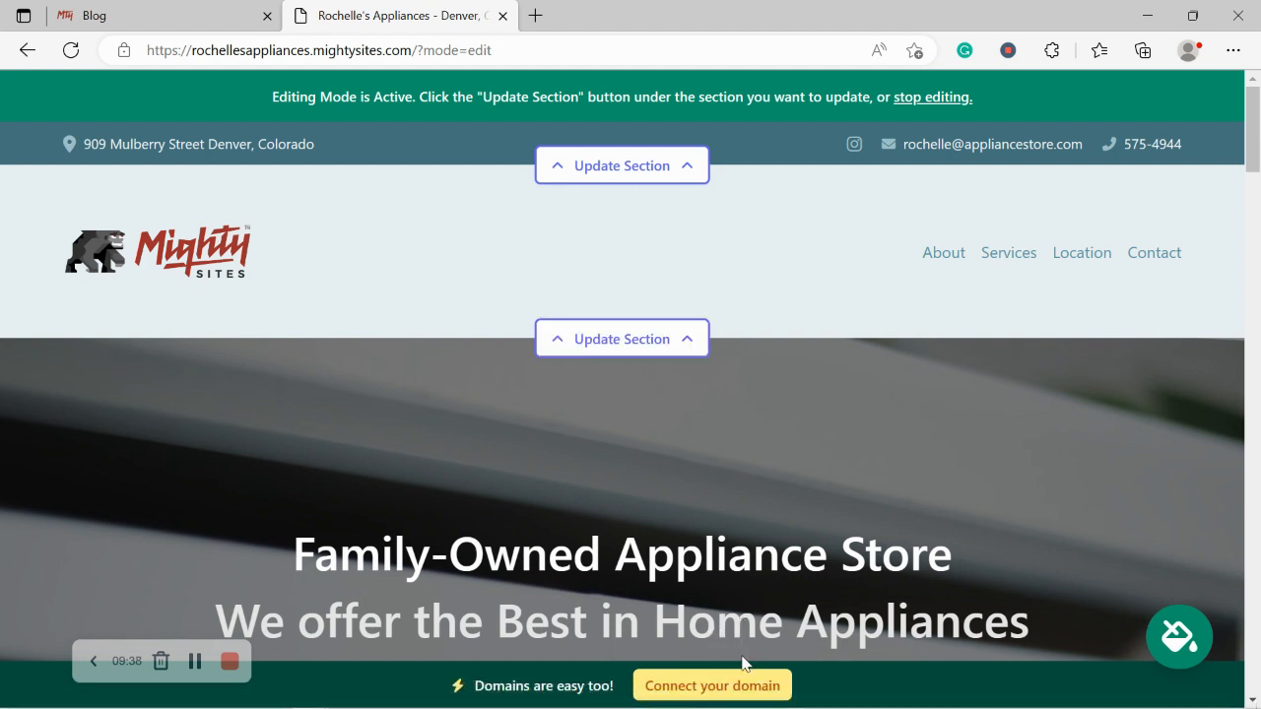
{"action": "left_click", "coordinate": [738, 687]}
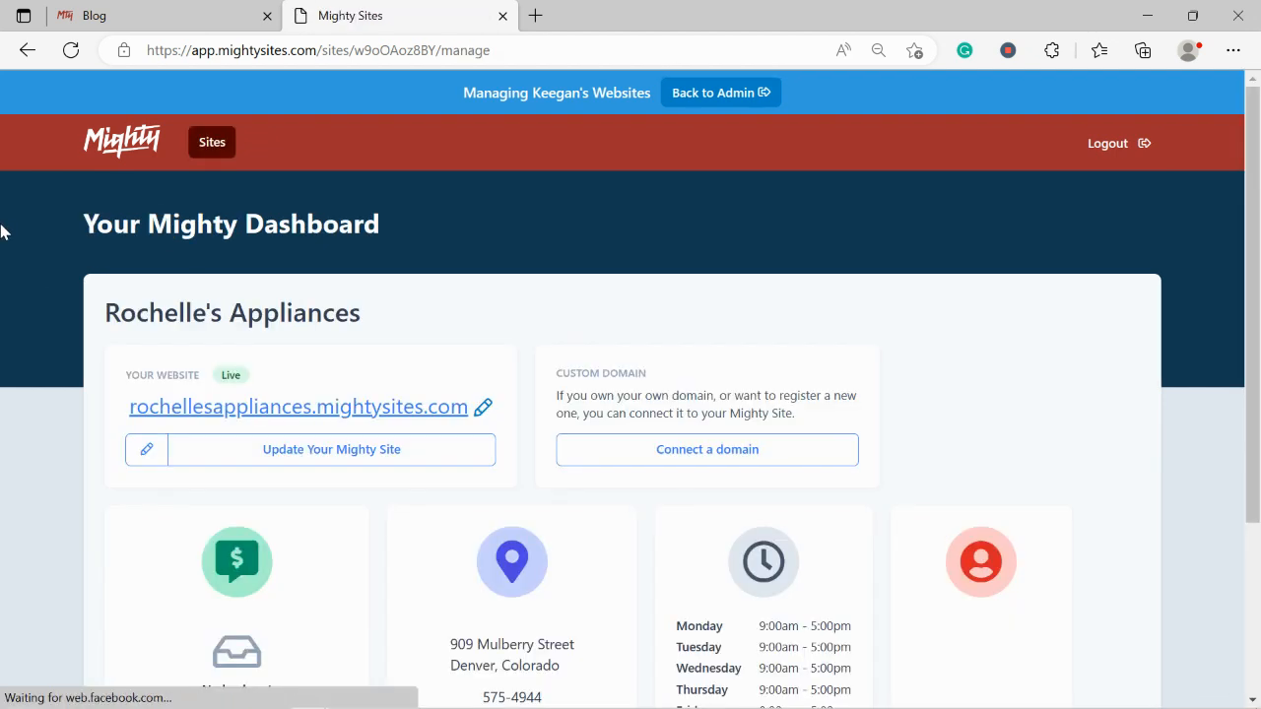
{"action": "scroll", "coordinate": [3, 232], "scroll_direction": "down", "scroll_amount": 3}
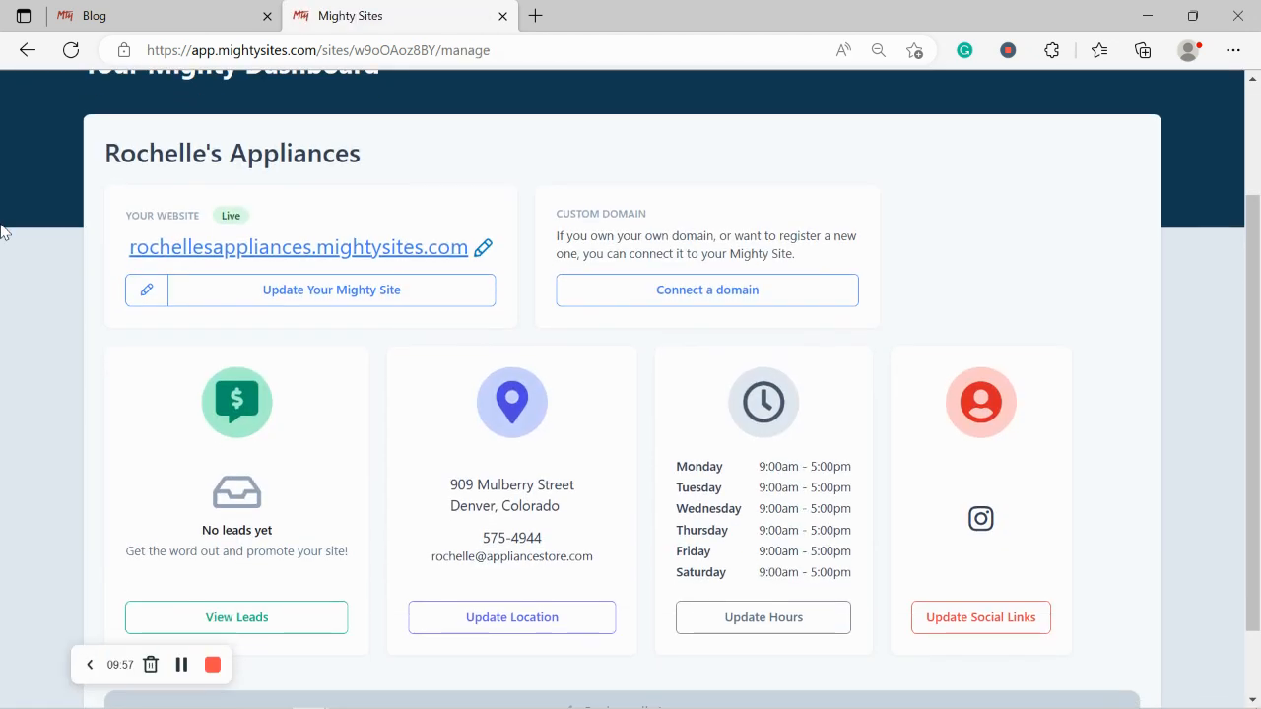
{"action": "left_click", "coordinate": [143, 12]}
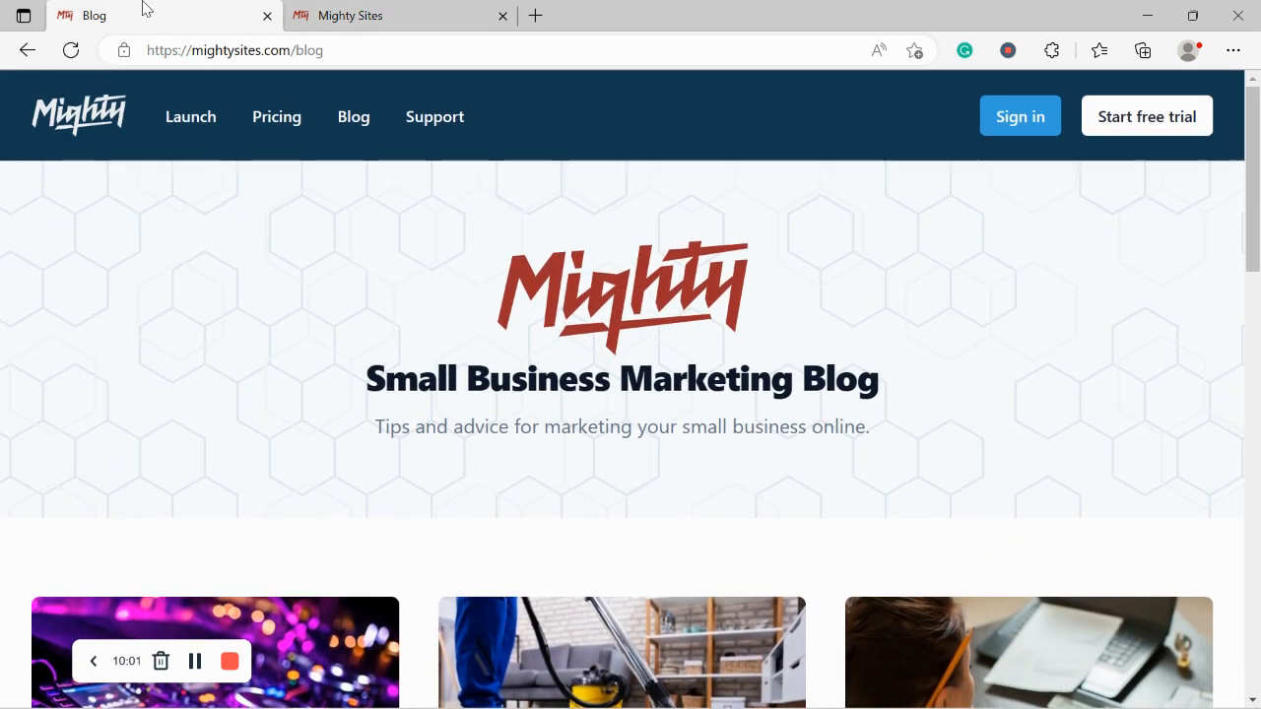
Step: Use the Mighty logo to load the mightysites.com home page
{"action": "left_click", "coordinate": [75, 118]}
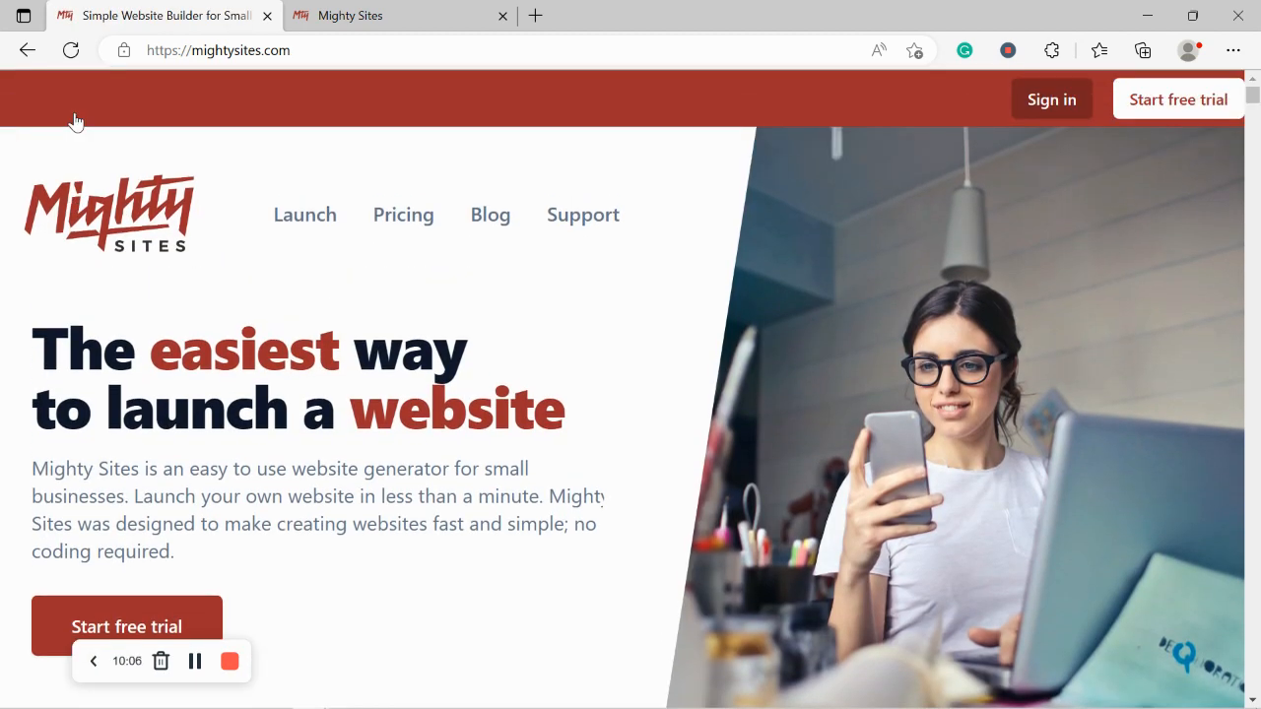
{"action": "scroll", "coordinate": [75, 118], "scroll_direction": "down", "scroll_amount": 1}
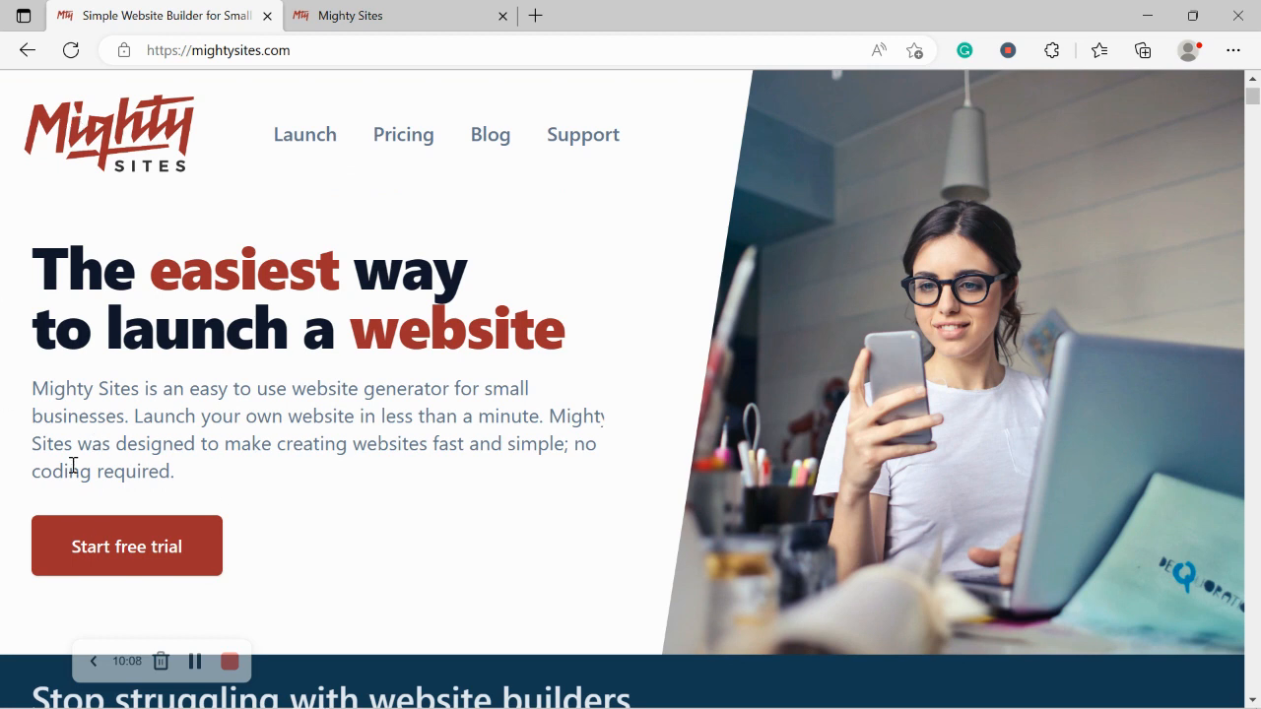